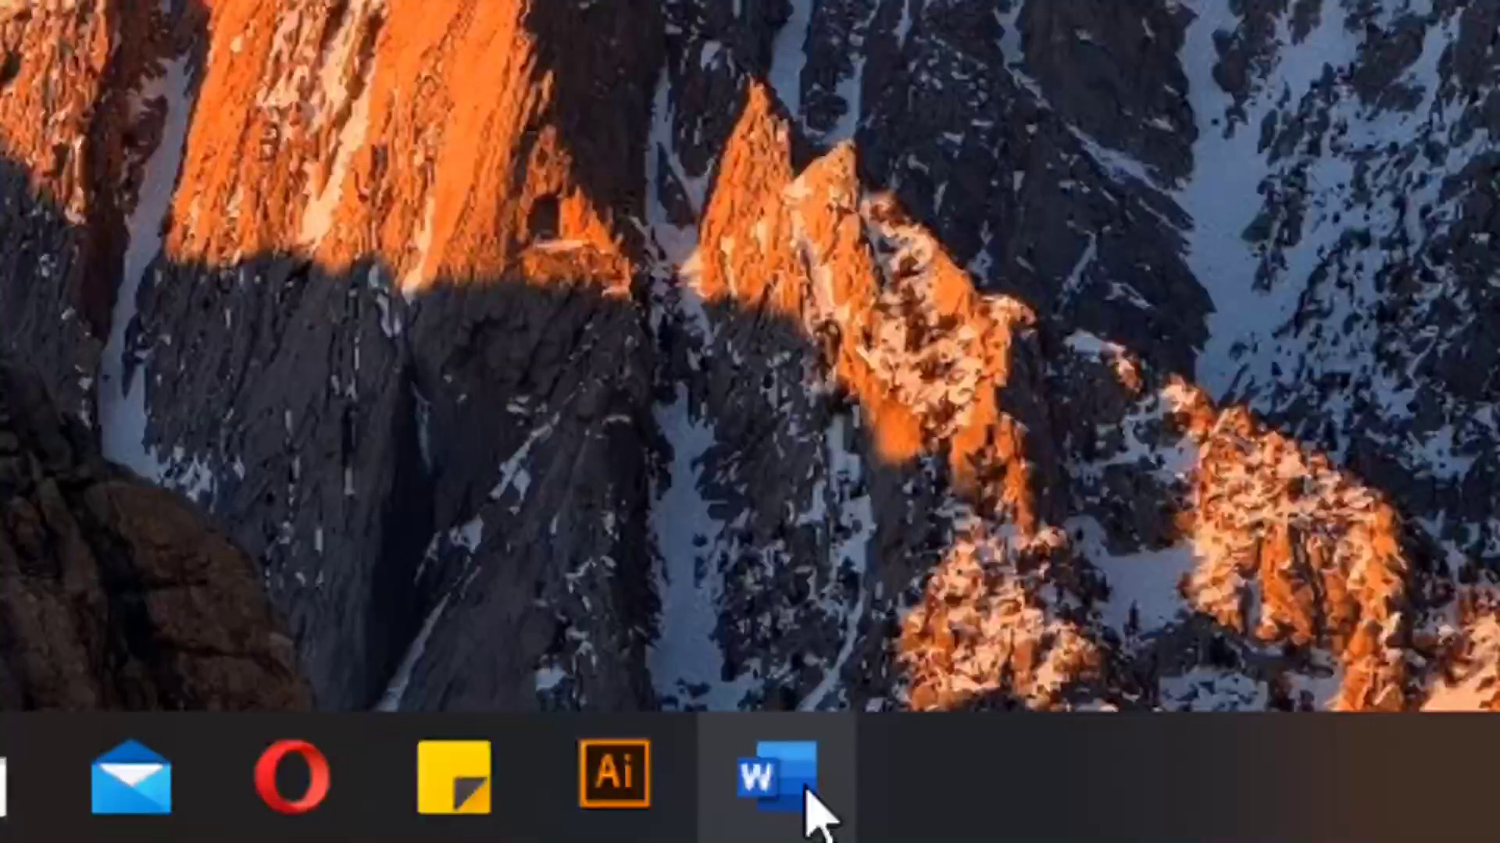
# Open Microsoft Word and create a blank document.
pyautogui.click(806, 790)
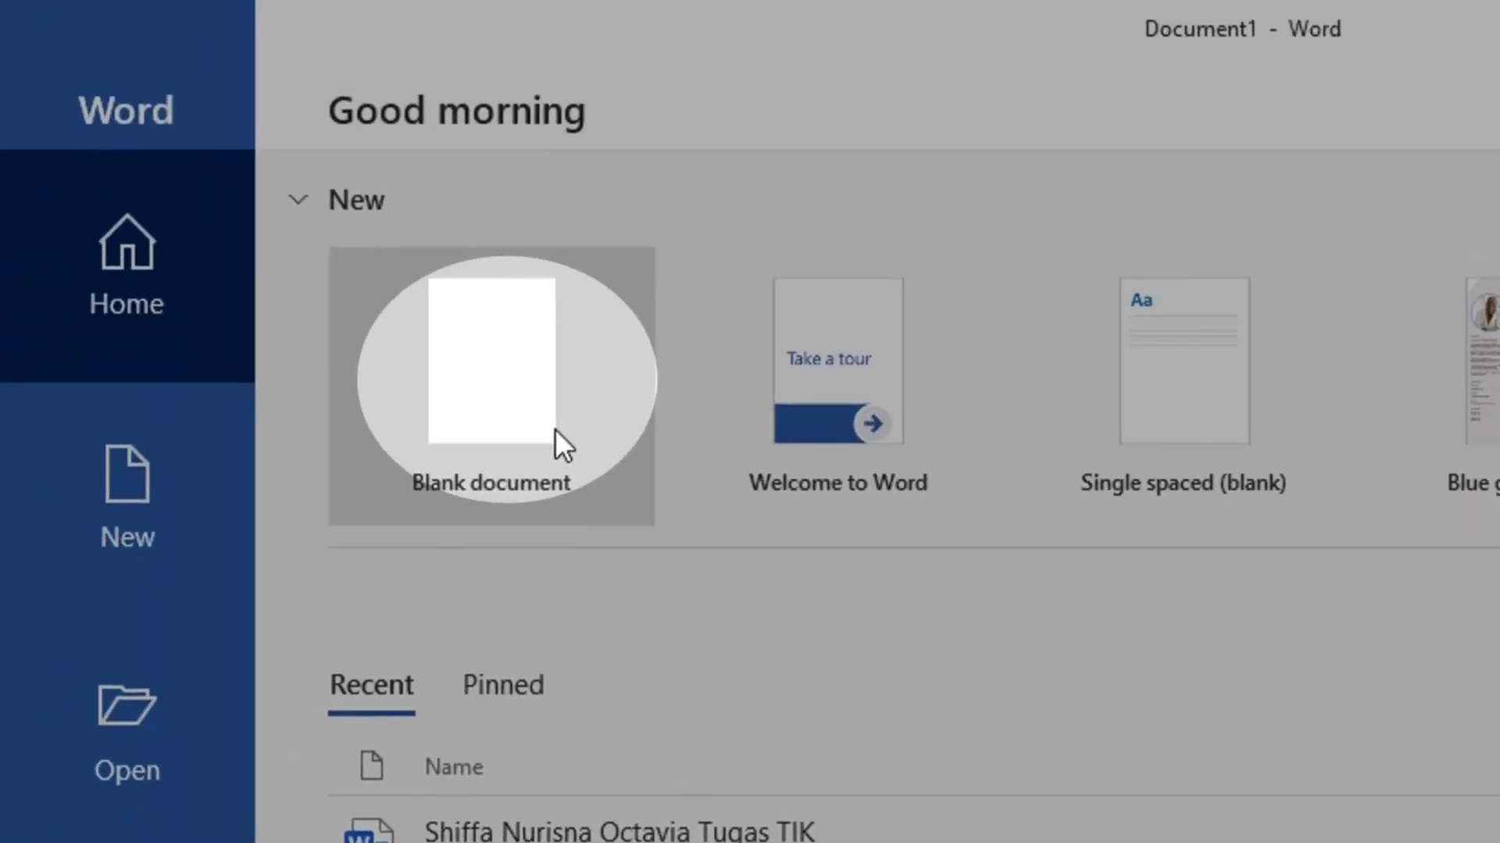
pyautogui.click(552, 436)
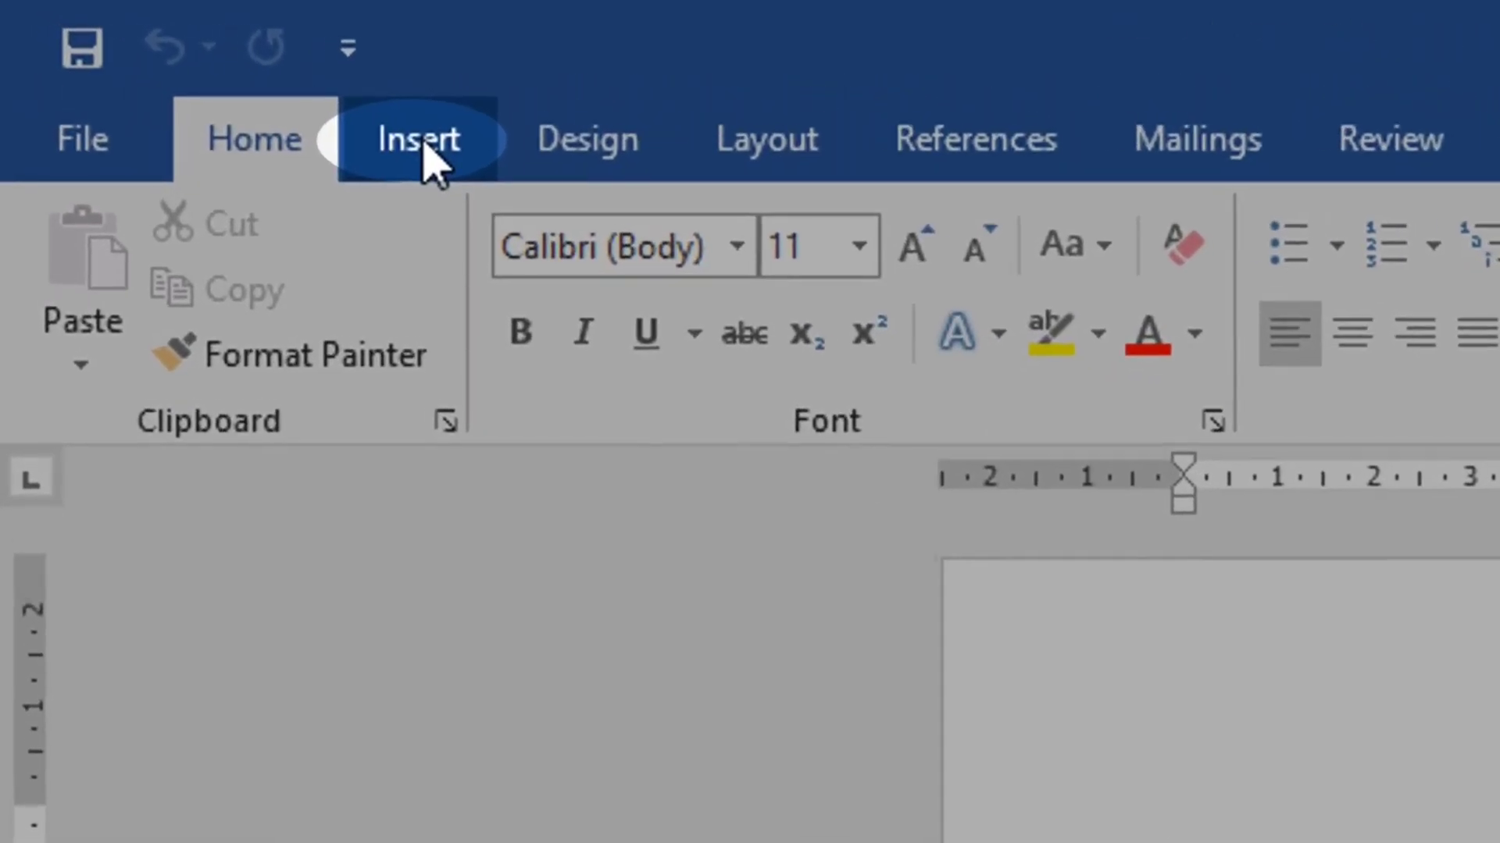
# Insert a table with four columns and three rows, widening its first column and increasing the height of its first row.
pyautogui.click(260, 85)
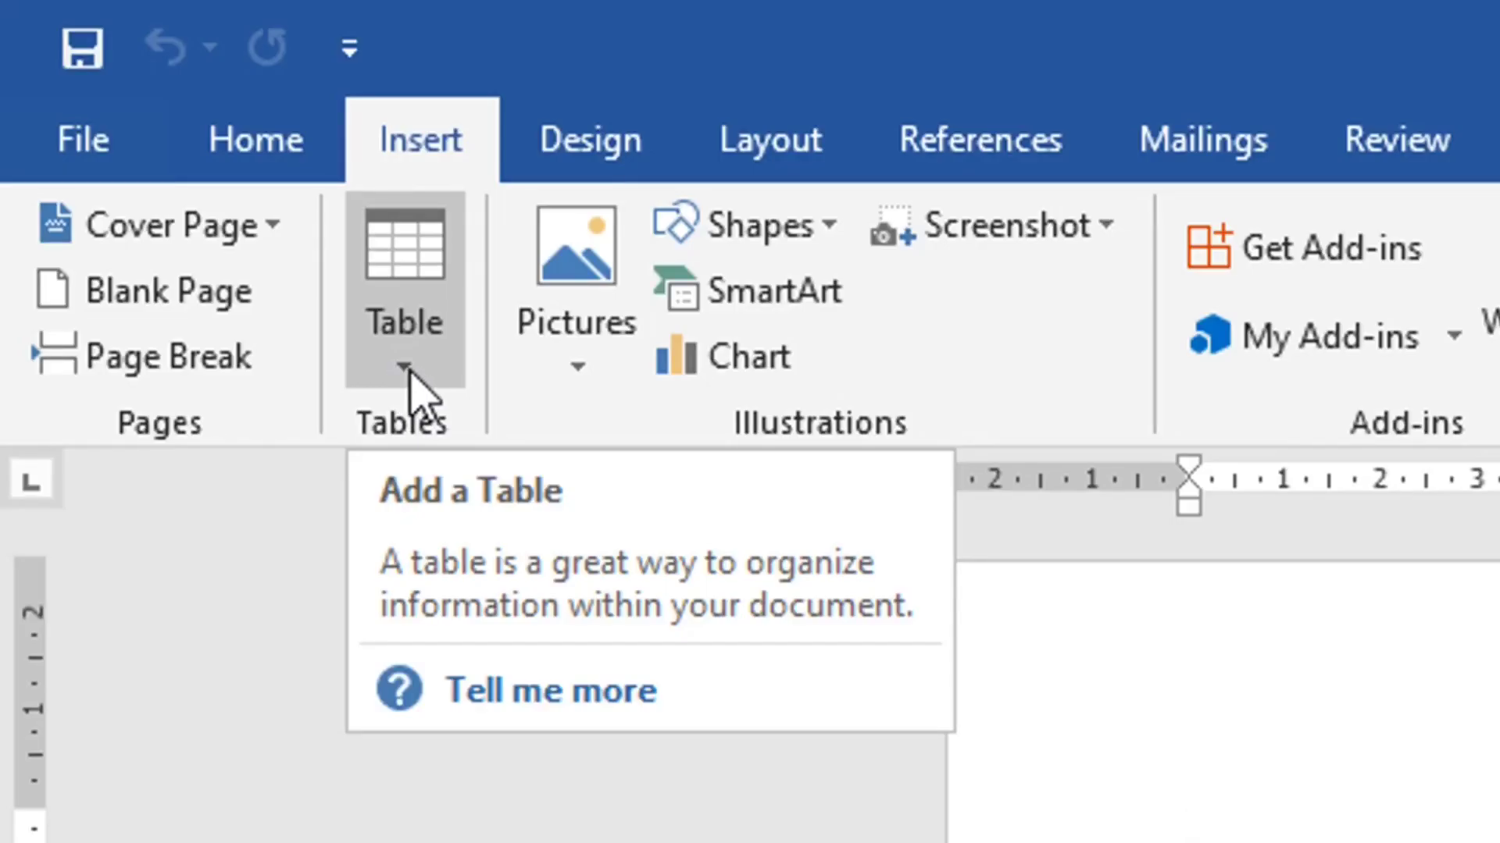
pyautogui.click(418, 332)
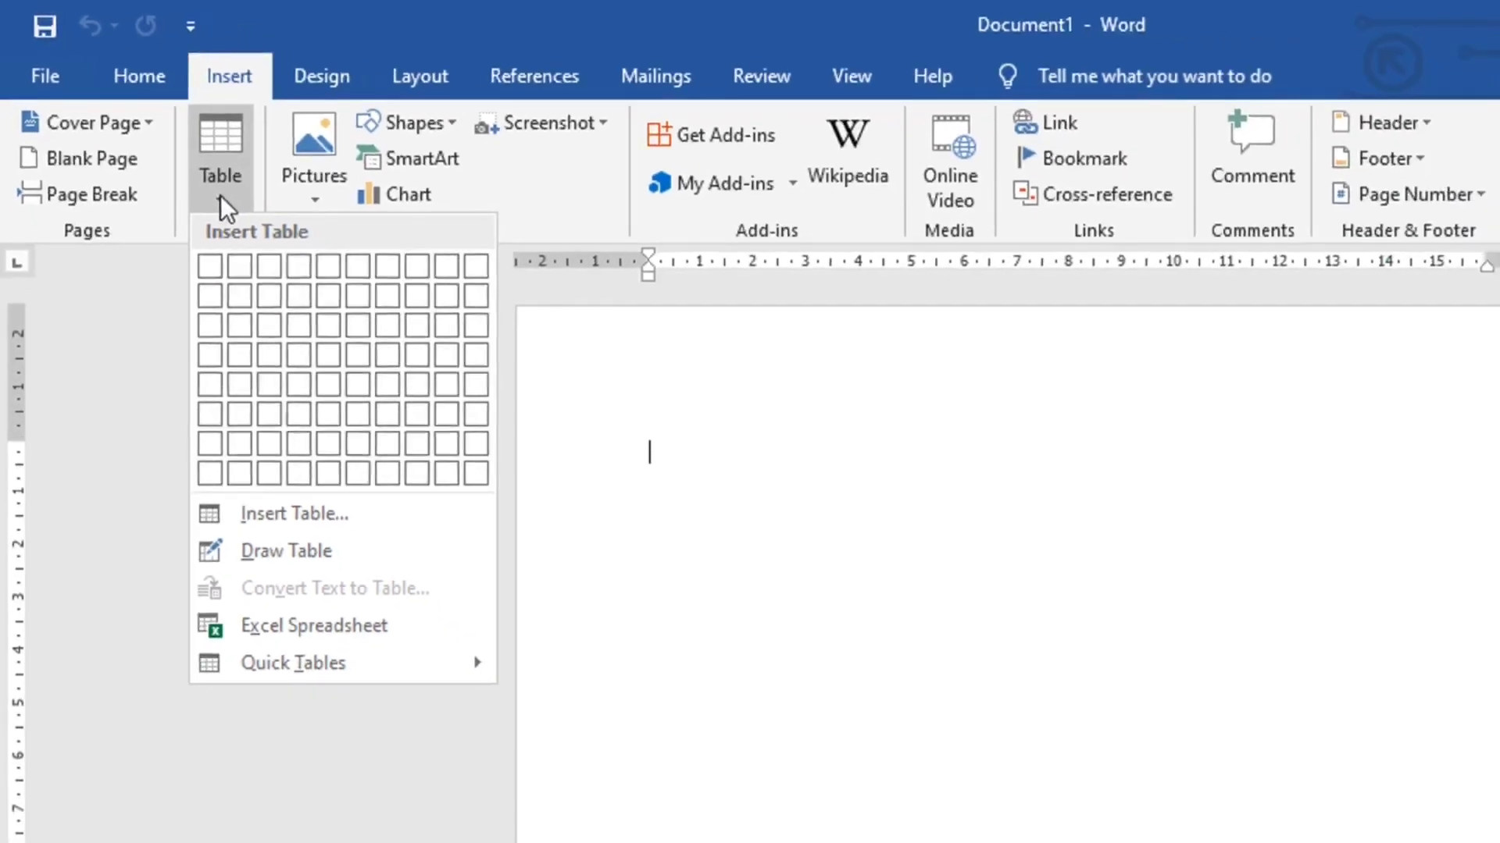
pyautogui.click(311, 274)
pyautogui.click(200, 178)
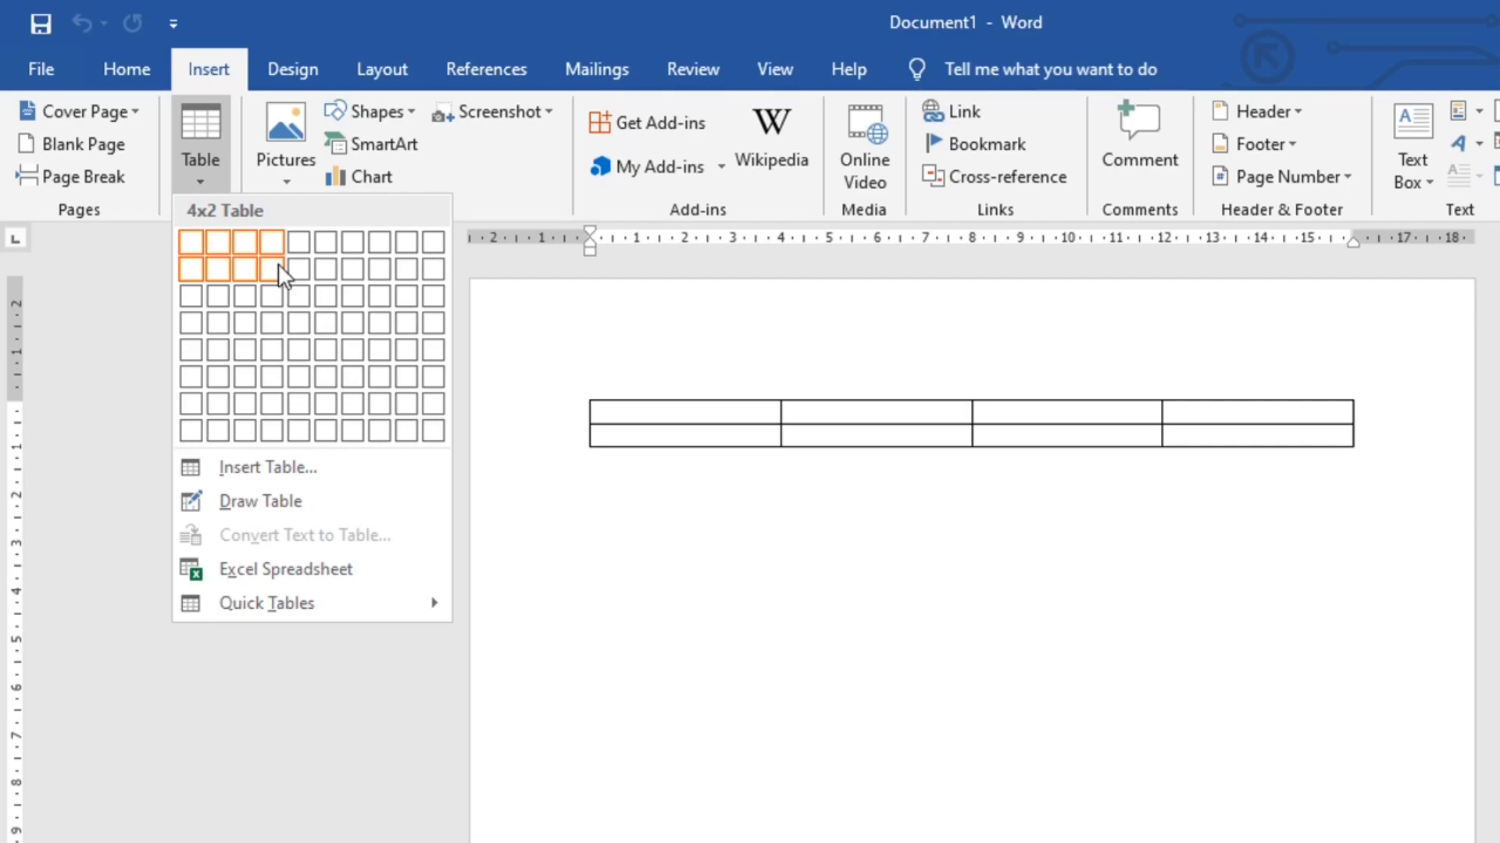
pyautogui.click(283, 303)
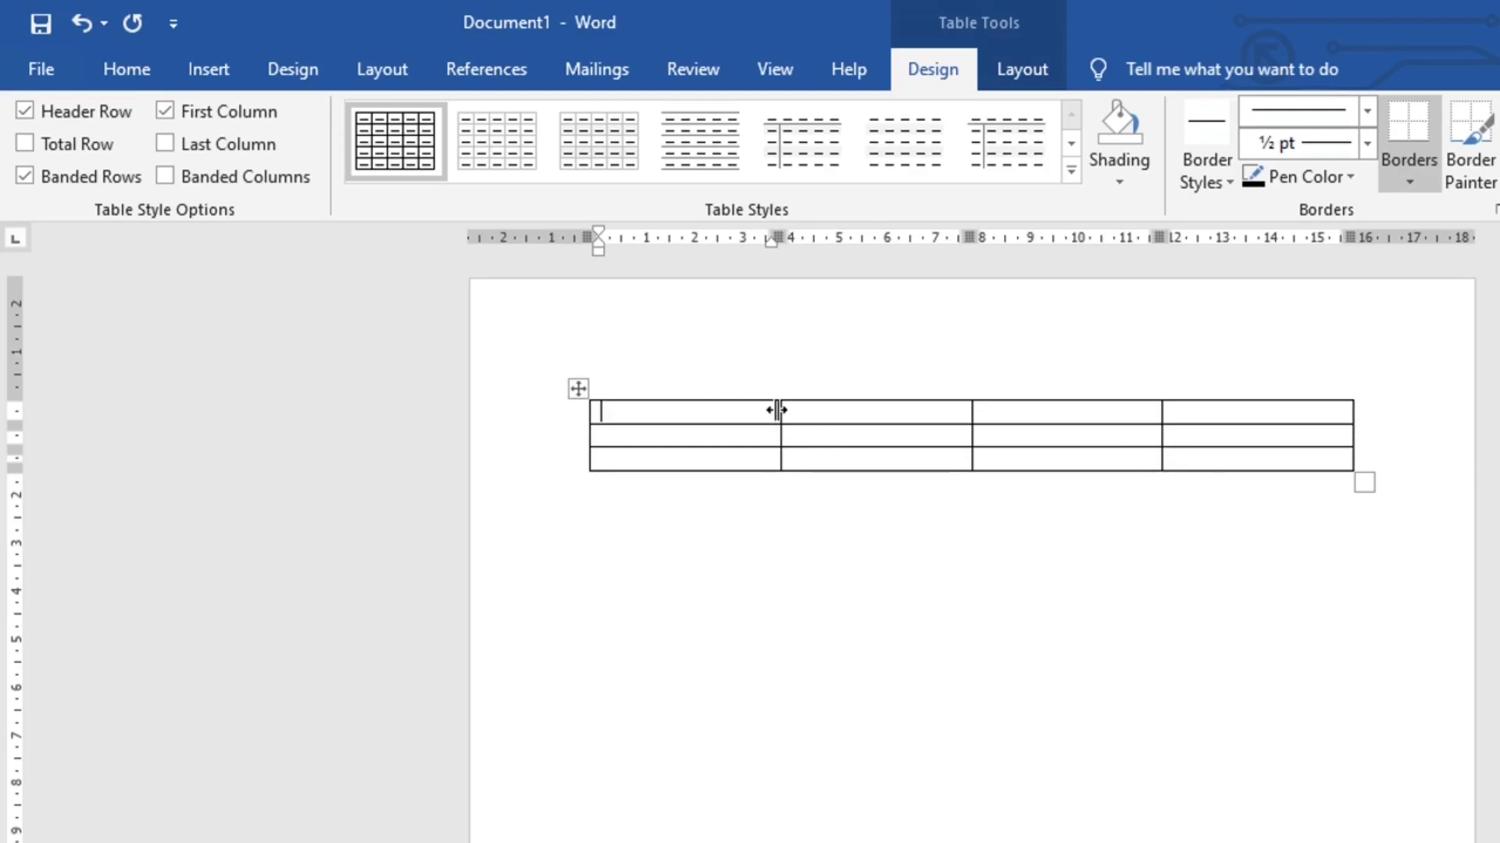
pyautogui.moveTo(777, 411)
pyautogui.mouseDown()
pyautogui.moveTo(953, 411)
pyautogui.moveTo(887, 412)
pyautogui.moveTo(924, 411)
pyautogui.moveTo(891, 416)
pyautogui.moveTo(914, 459)
pyautogui.mouseUp()
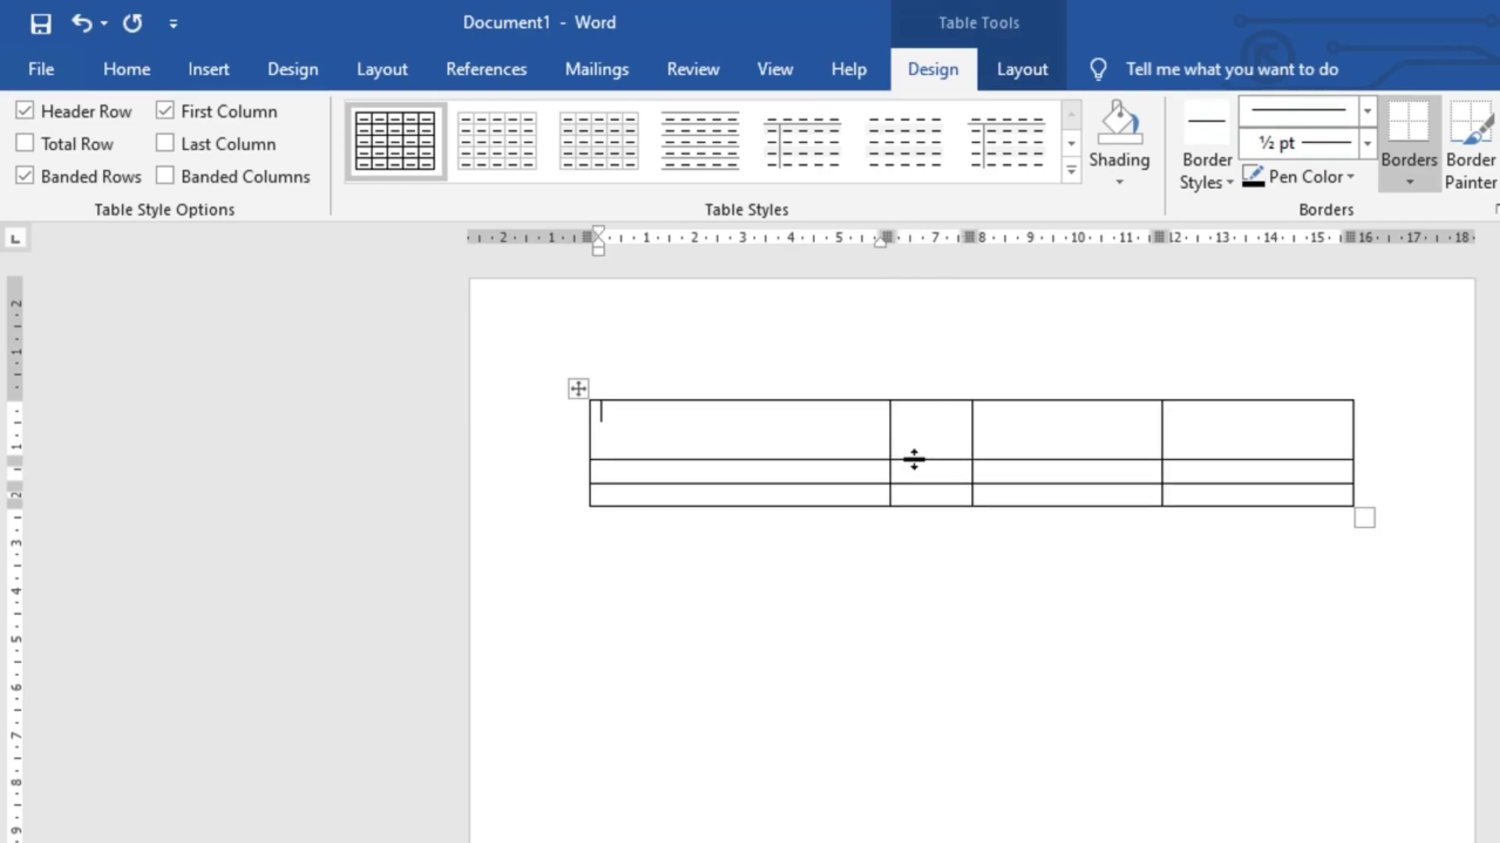
# Undo the table resizing and the table insertion to clear the page.
pyautogui.hotkey('ctrl', 'z')
pyautogui.hotkey('ctrl', 'z')
pyautogui.hotkey('ctrl', 'z')
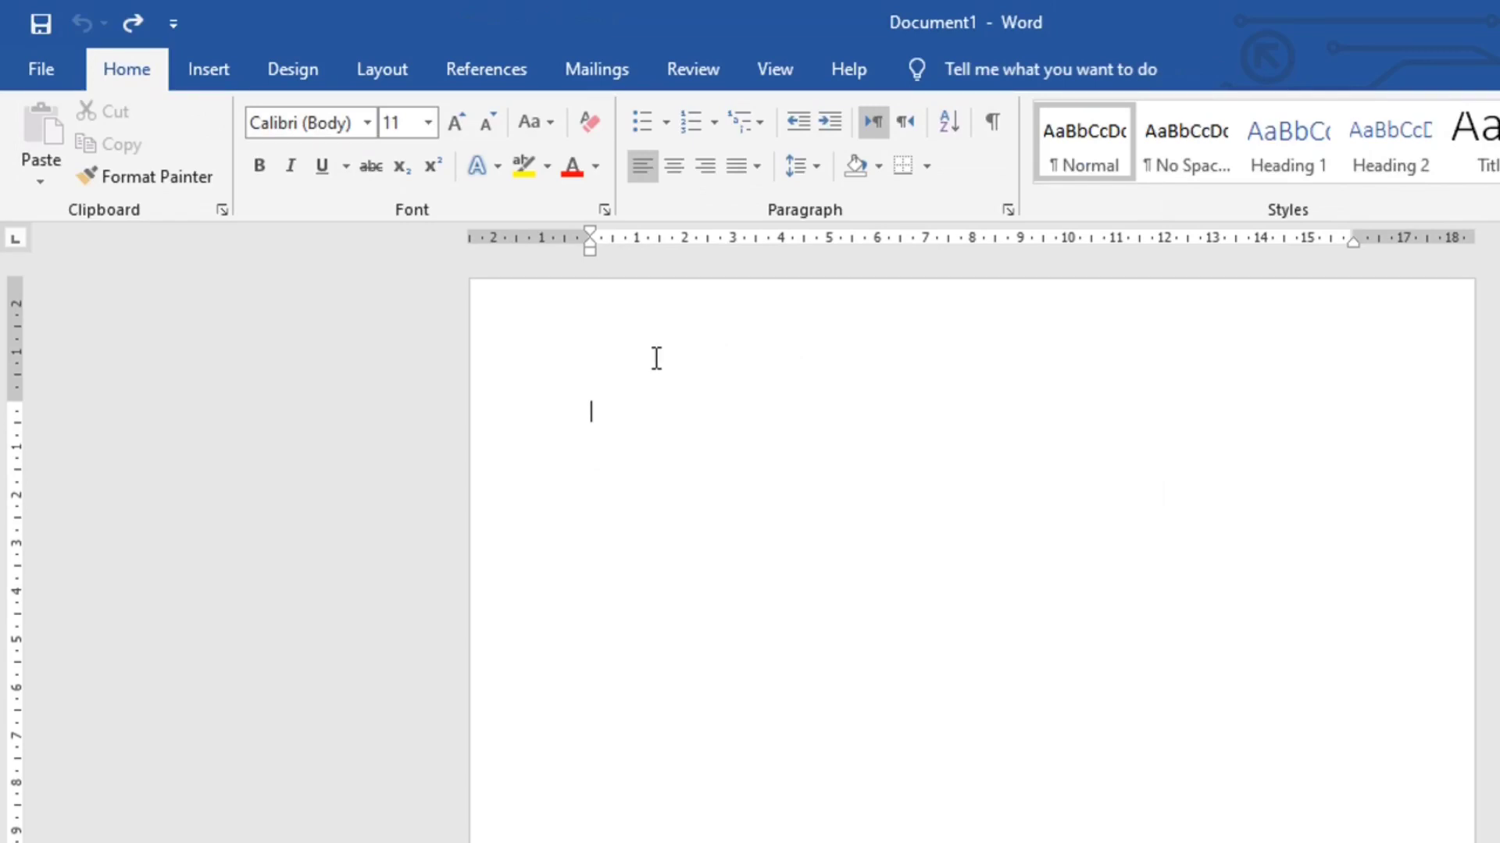
# Insert the picture "a clock illustration for Daylight Saving Time ends" from the device's "009 - September" folder, and undo the insertion.
pyautogui.click(197, 68)
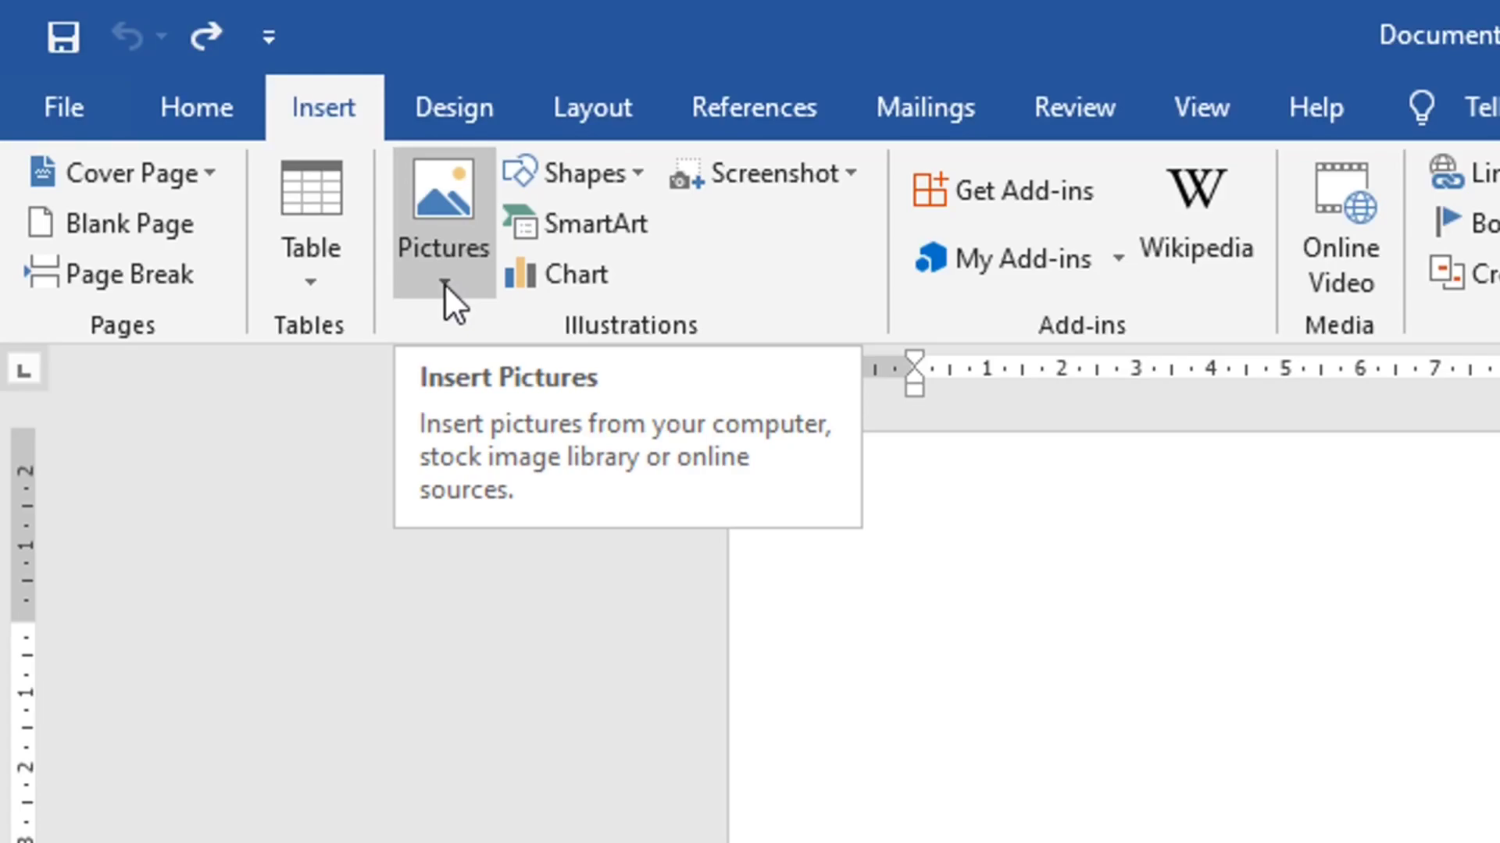
pyautogui.click(443, 283)
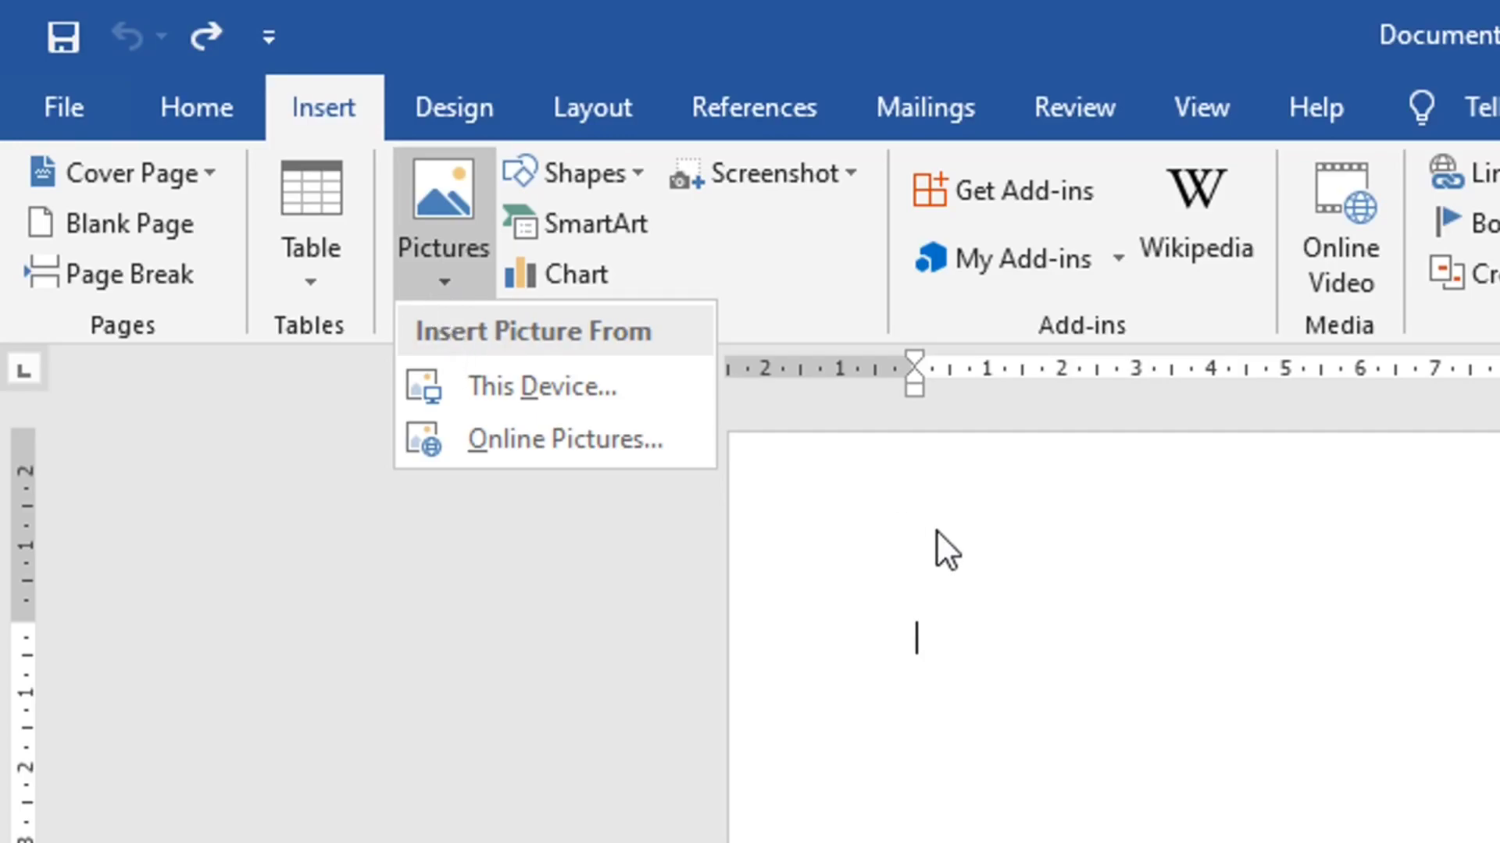
pyautogui.click(868, 550)
pyautogui.click(452, 281)
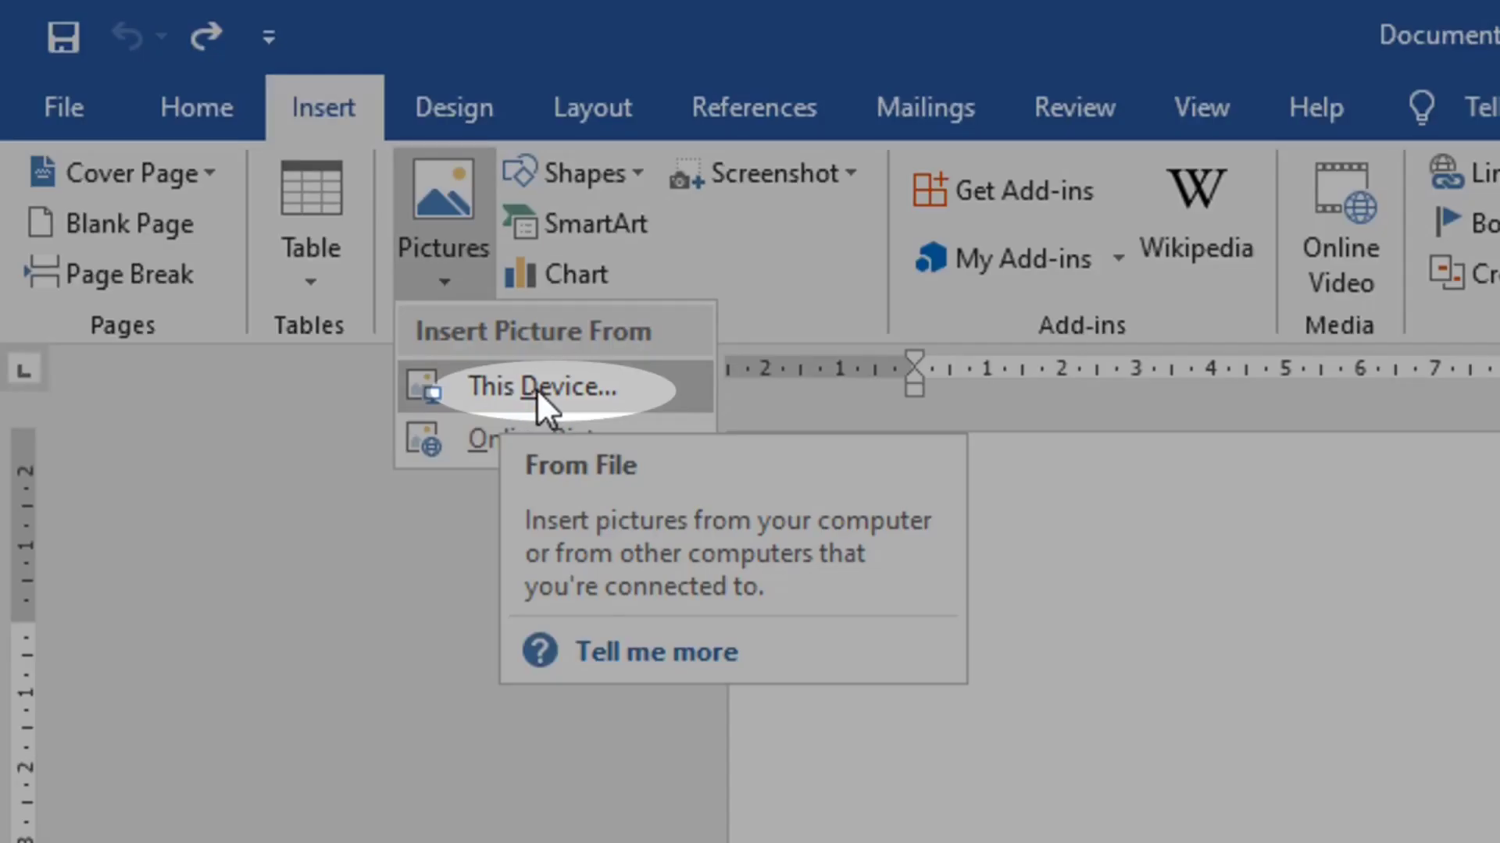
pyautogui.click(536, 389)
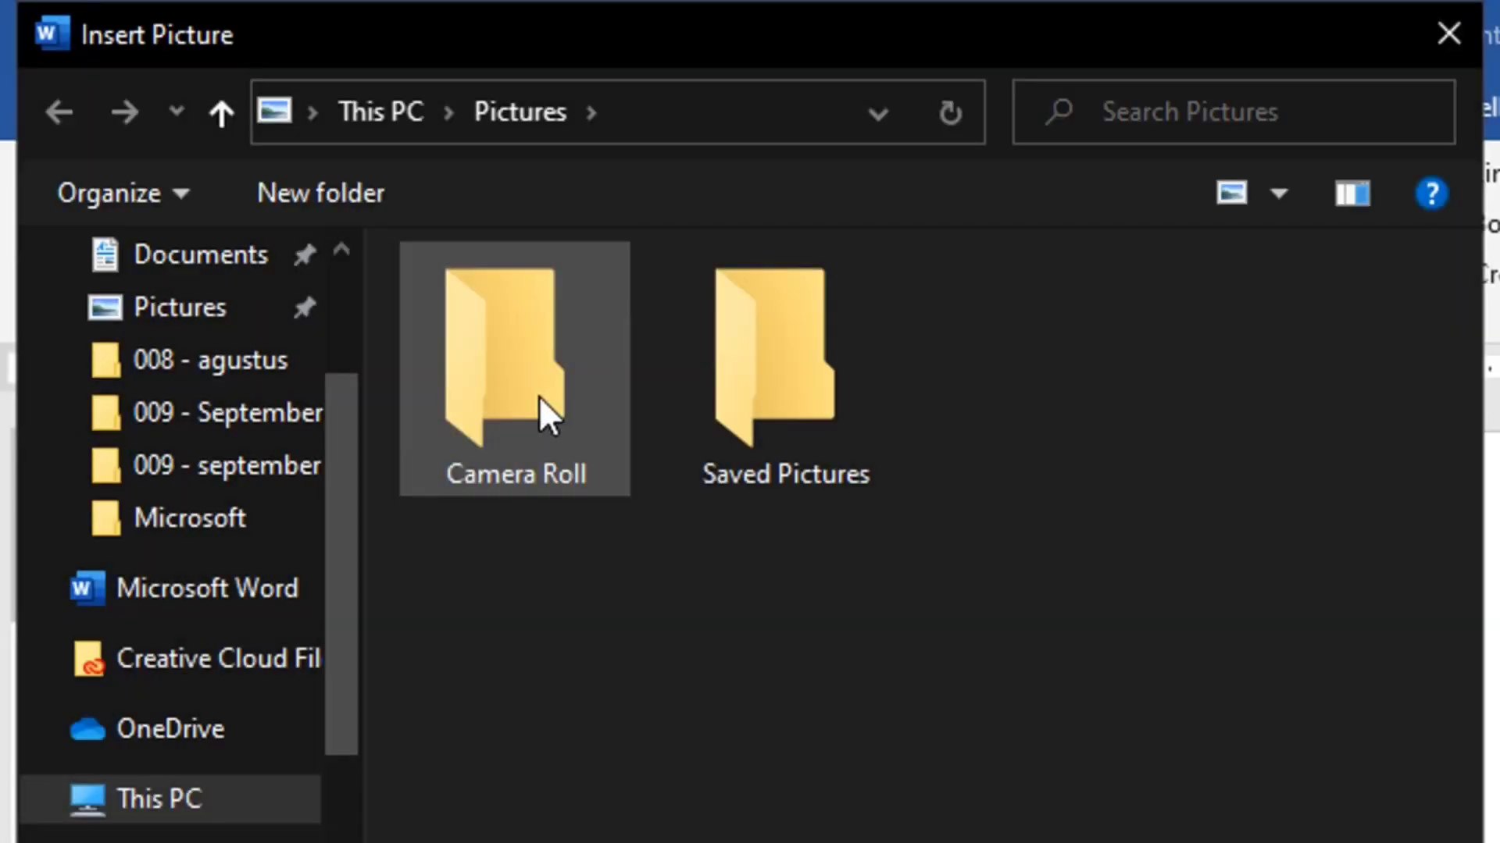
pyautogui.click(285, 473)
pyautogui.click(266, 418)
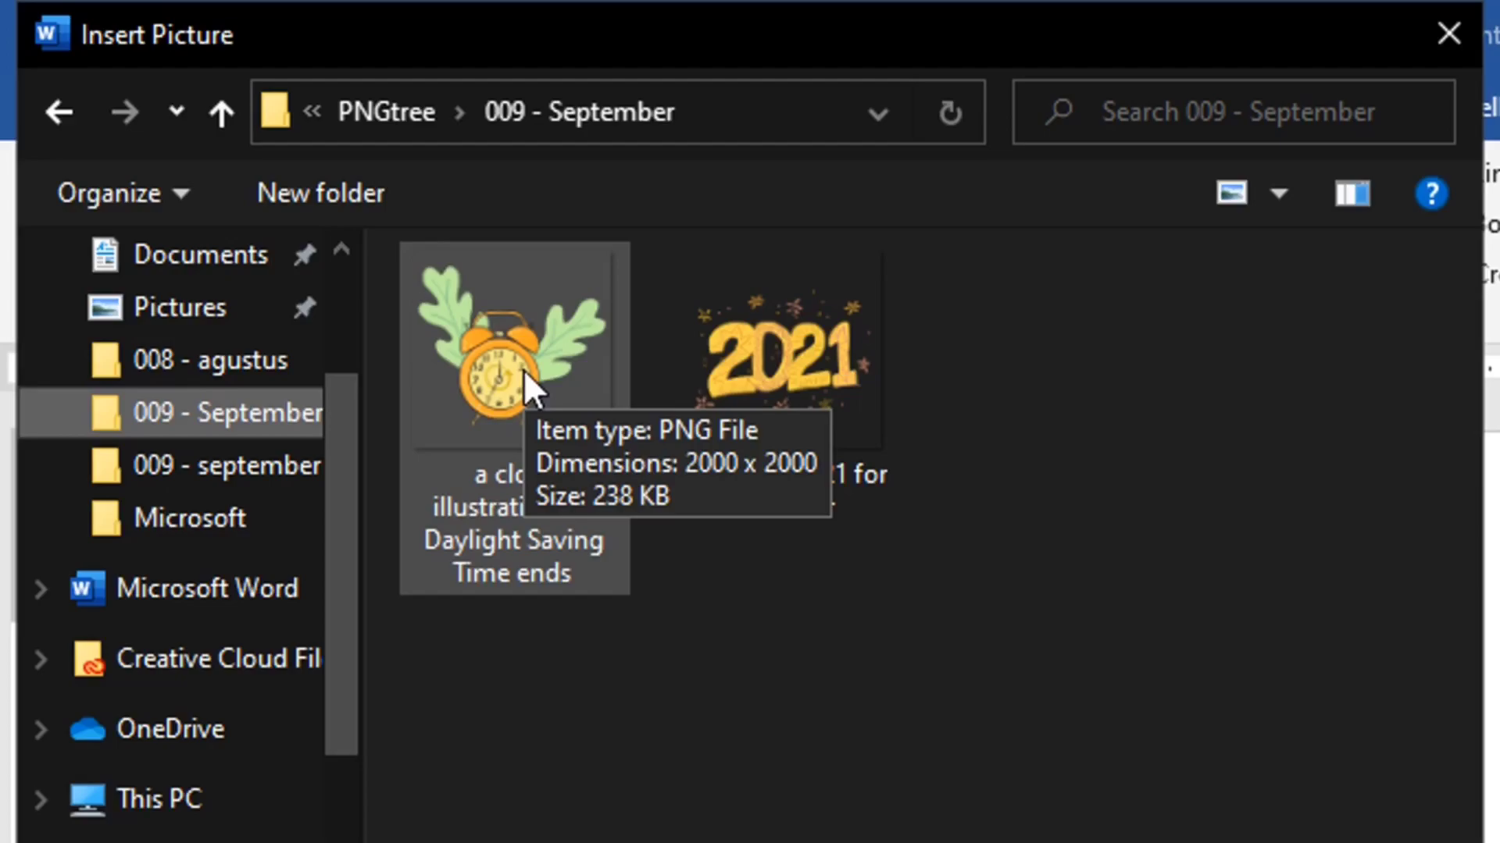
pyautogui.click(524, 370)
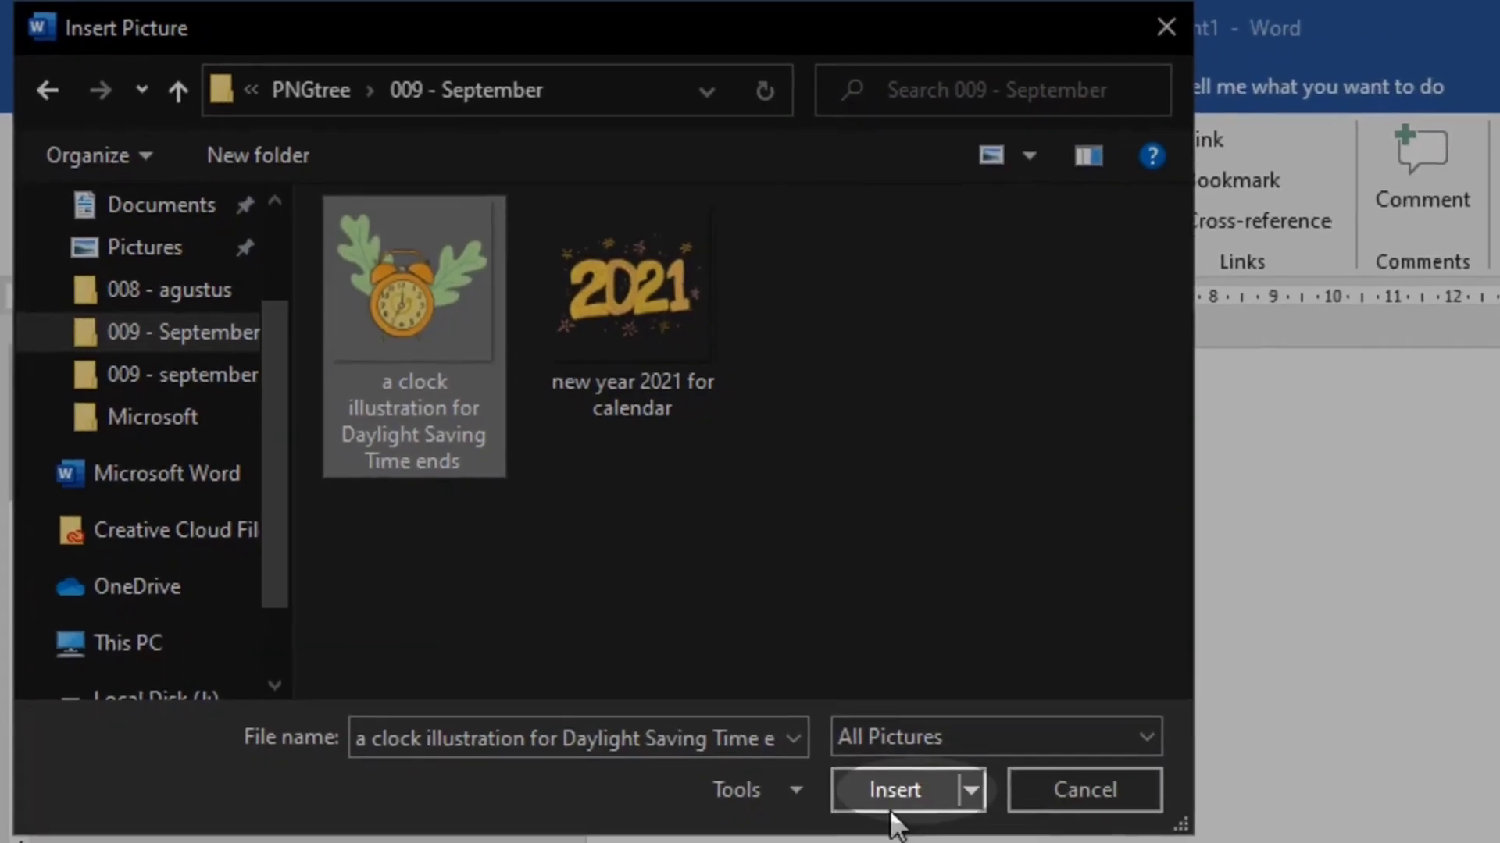
pyautogui.click(890, 800)
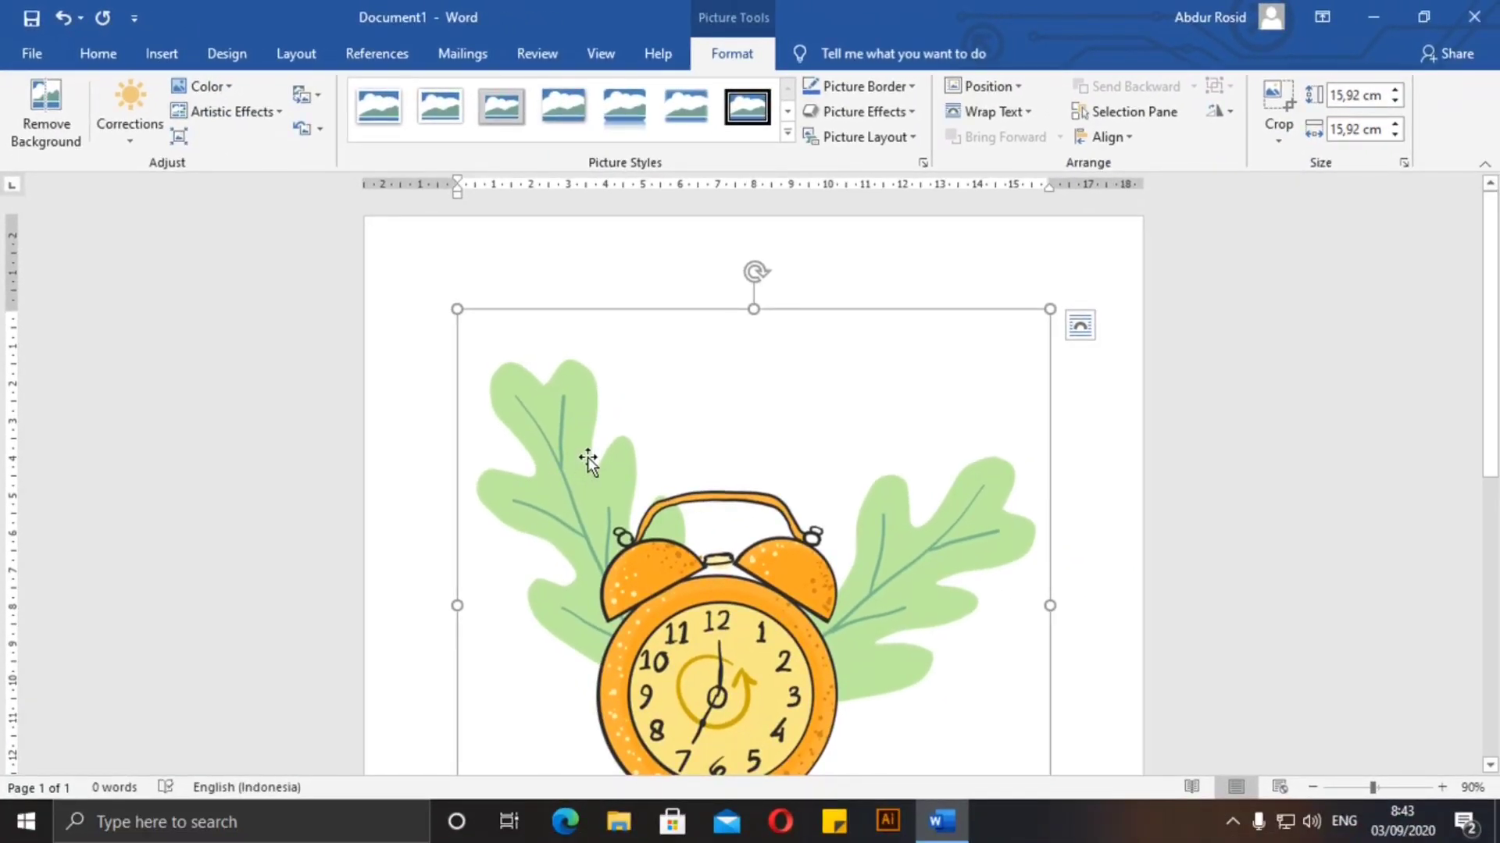
pyautogui.hotkey('ctrl', 'z')
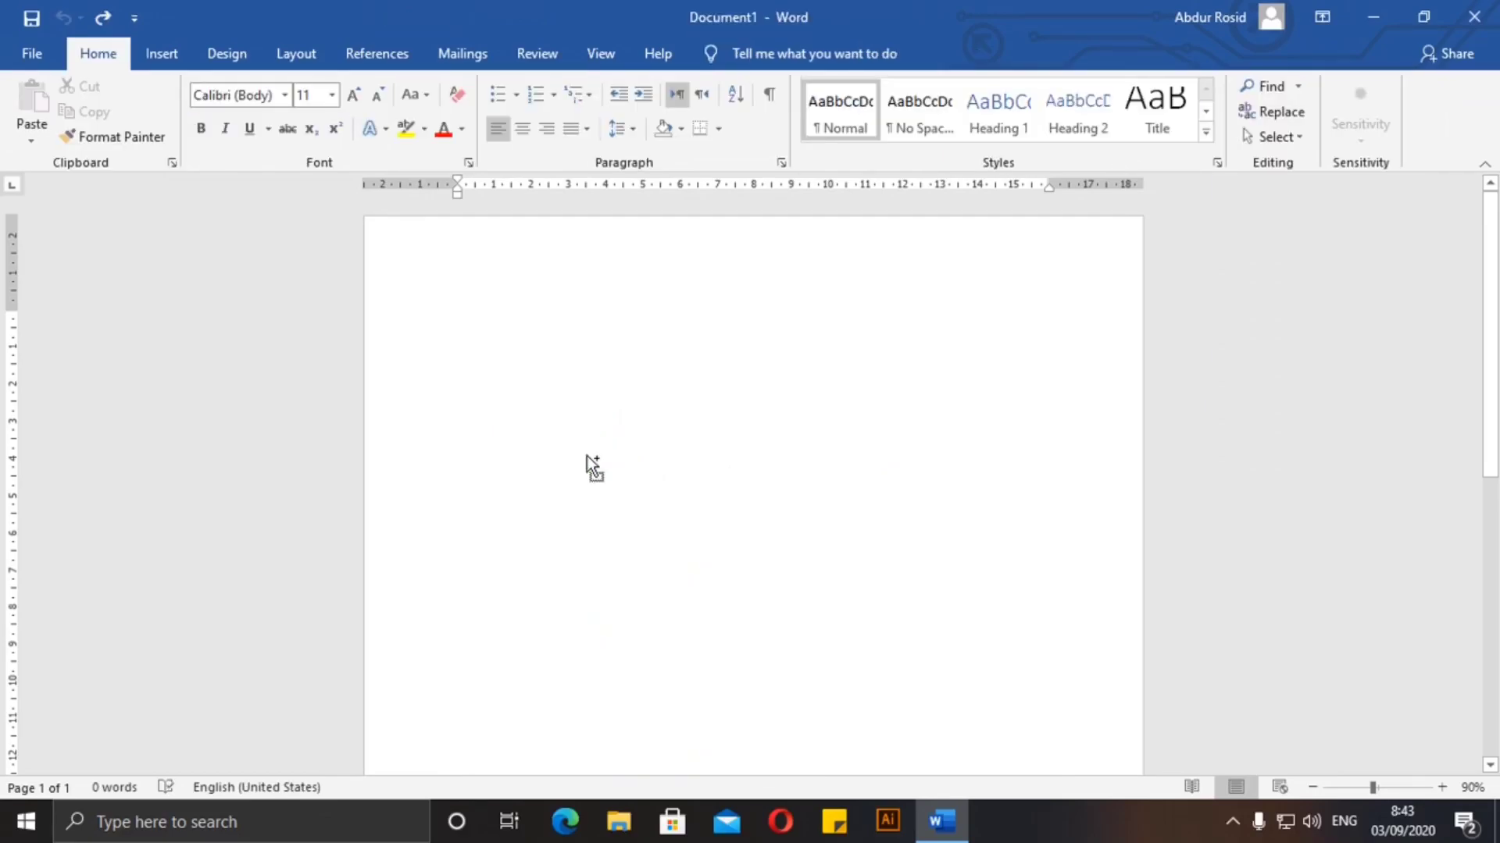
# Draw a wide rectangle across the upper part of the page, and undo it.
pyautogui.click(181, 60)
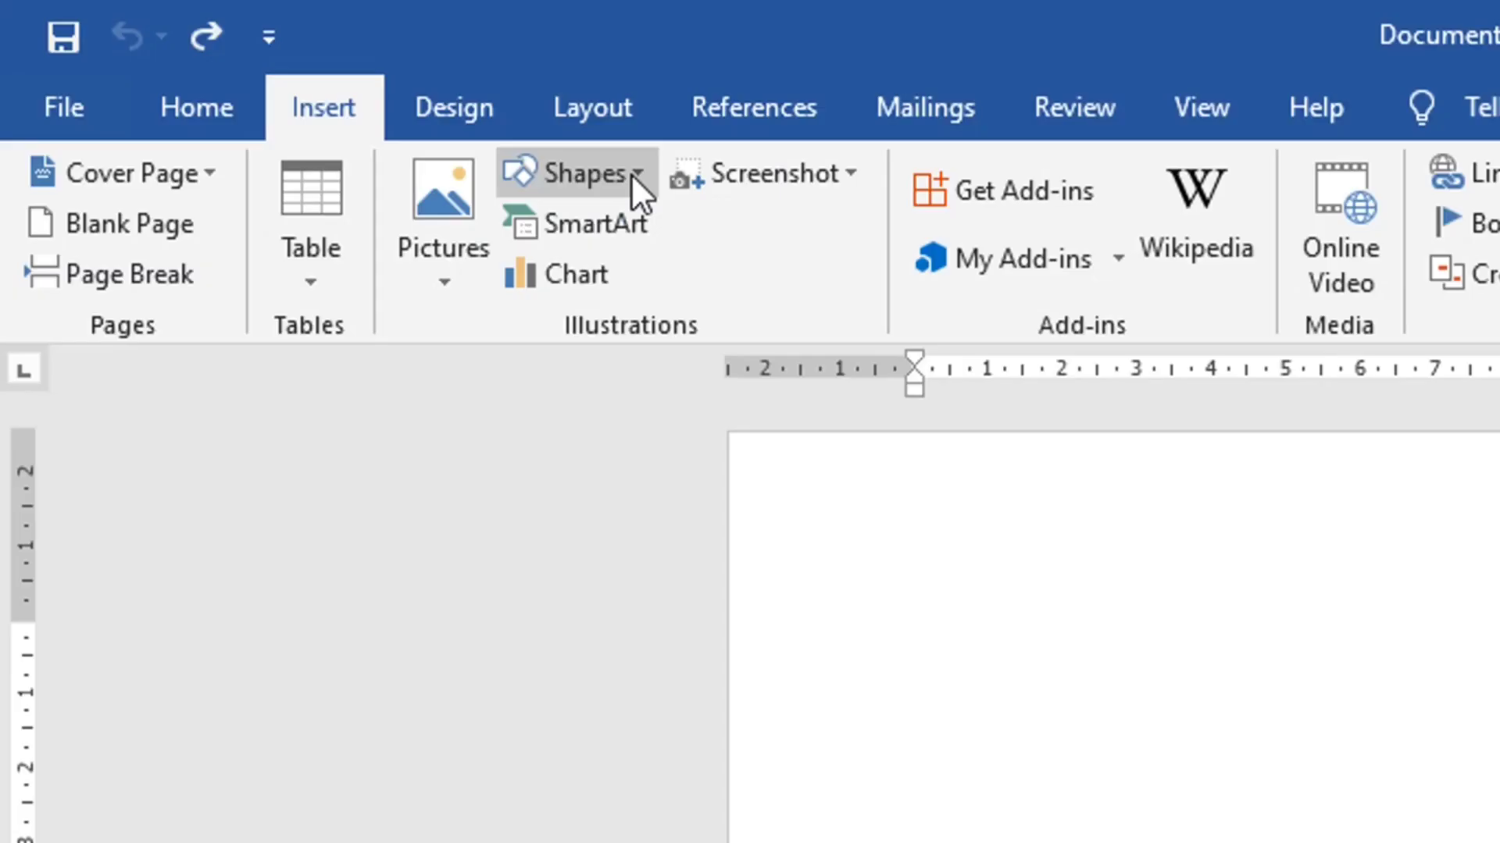
pyautogui.click(631, 173)
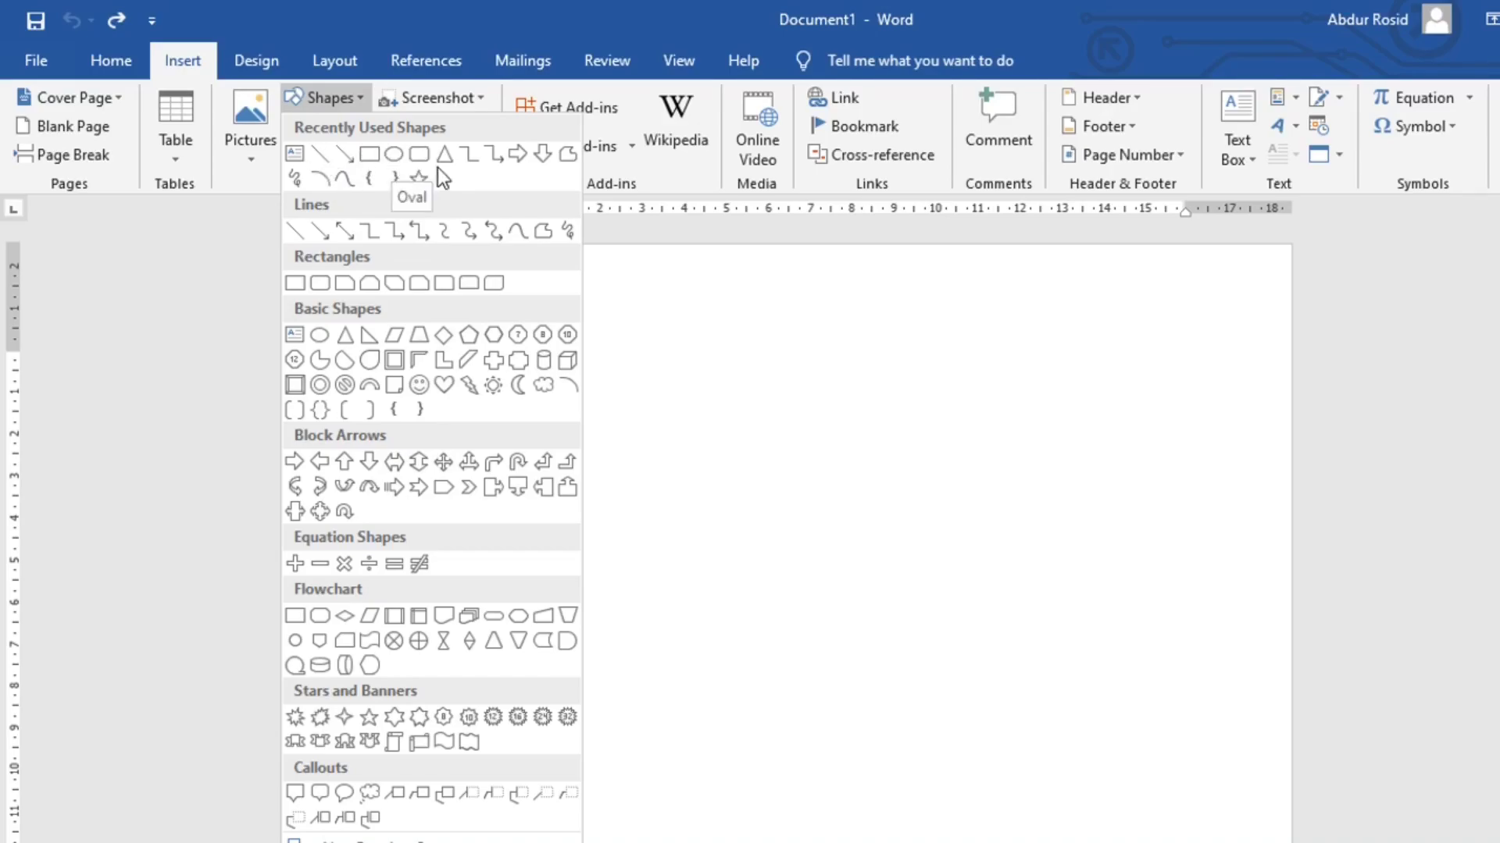
pyautogui.click(372, 158)
pyautogui.moveTo(548, 339); pyautogui.dragTo(1198, 676)
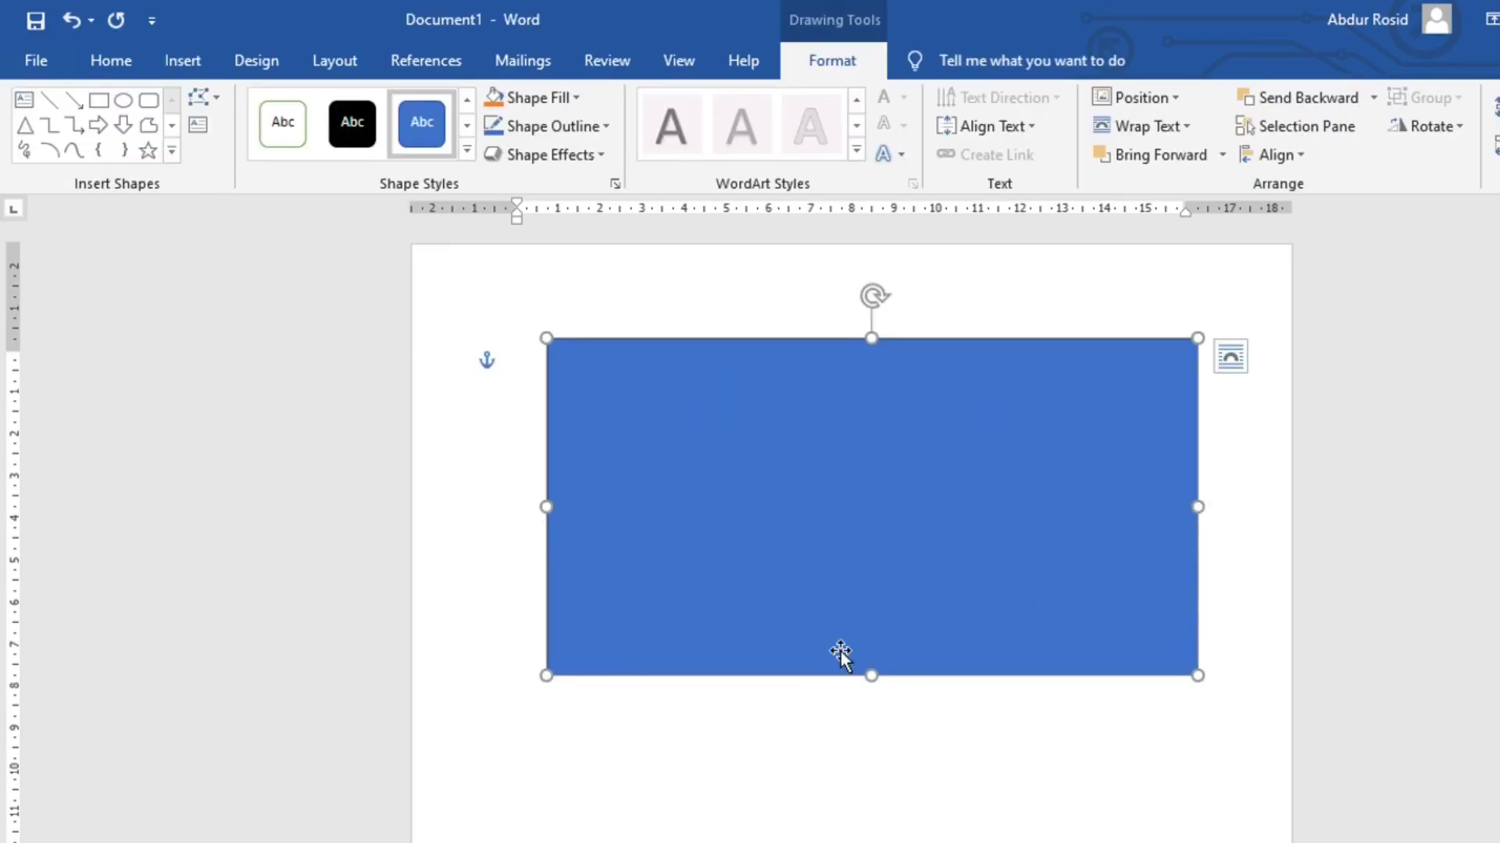
pyautogui.hotkey('ctrl', 'z')
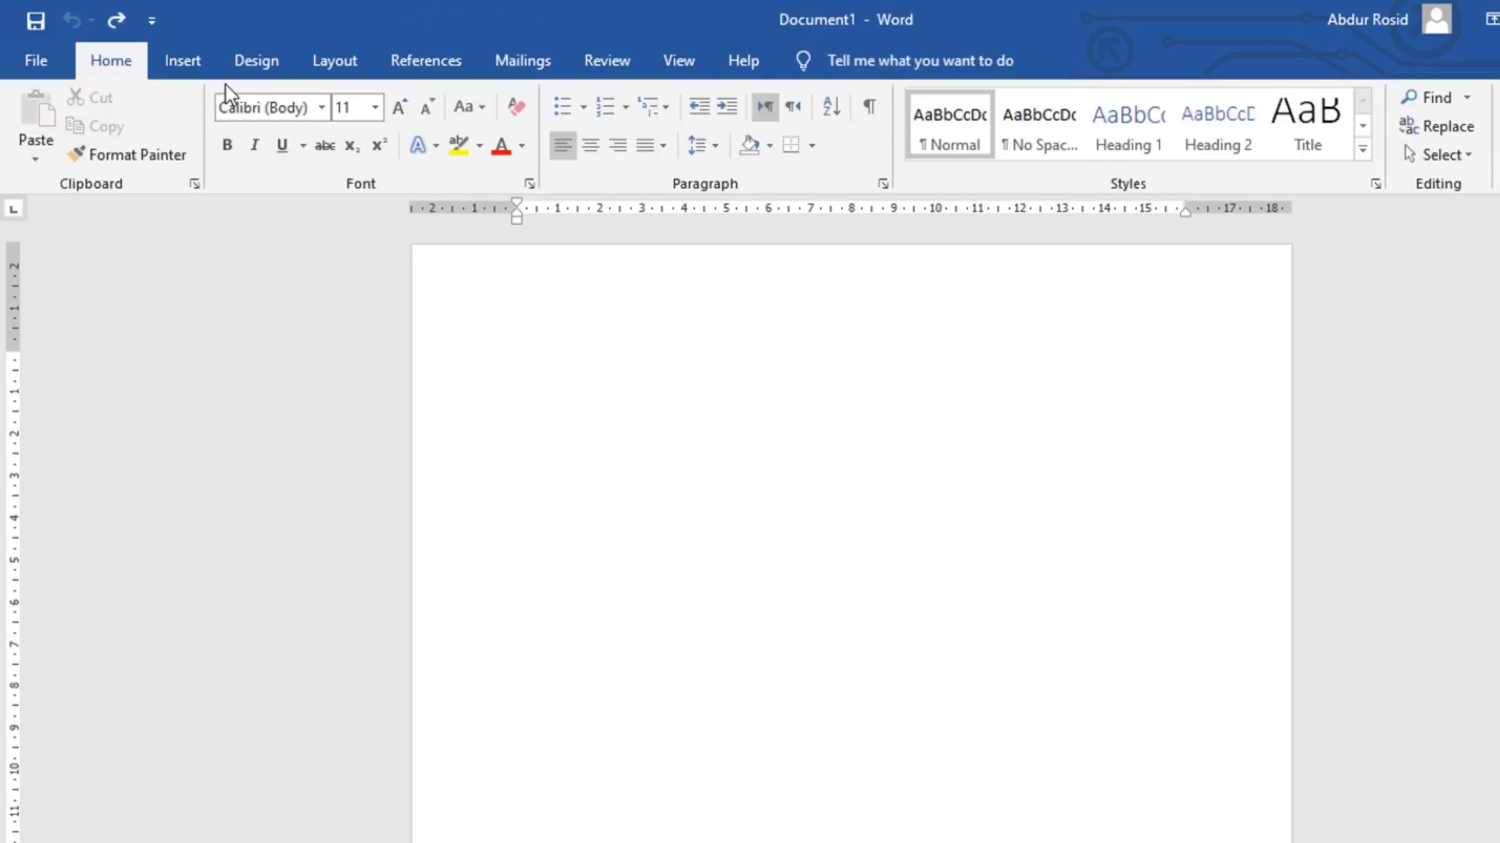
# Draw an oval from the basic shapes in the upper part of the page, and undo it.
pyautogui.click(205, 67)
pyautogui.click(328, 100)
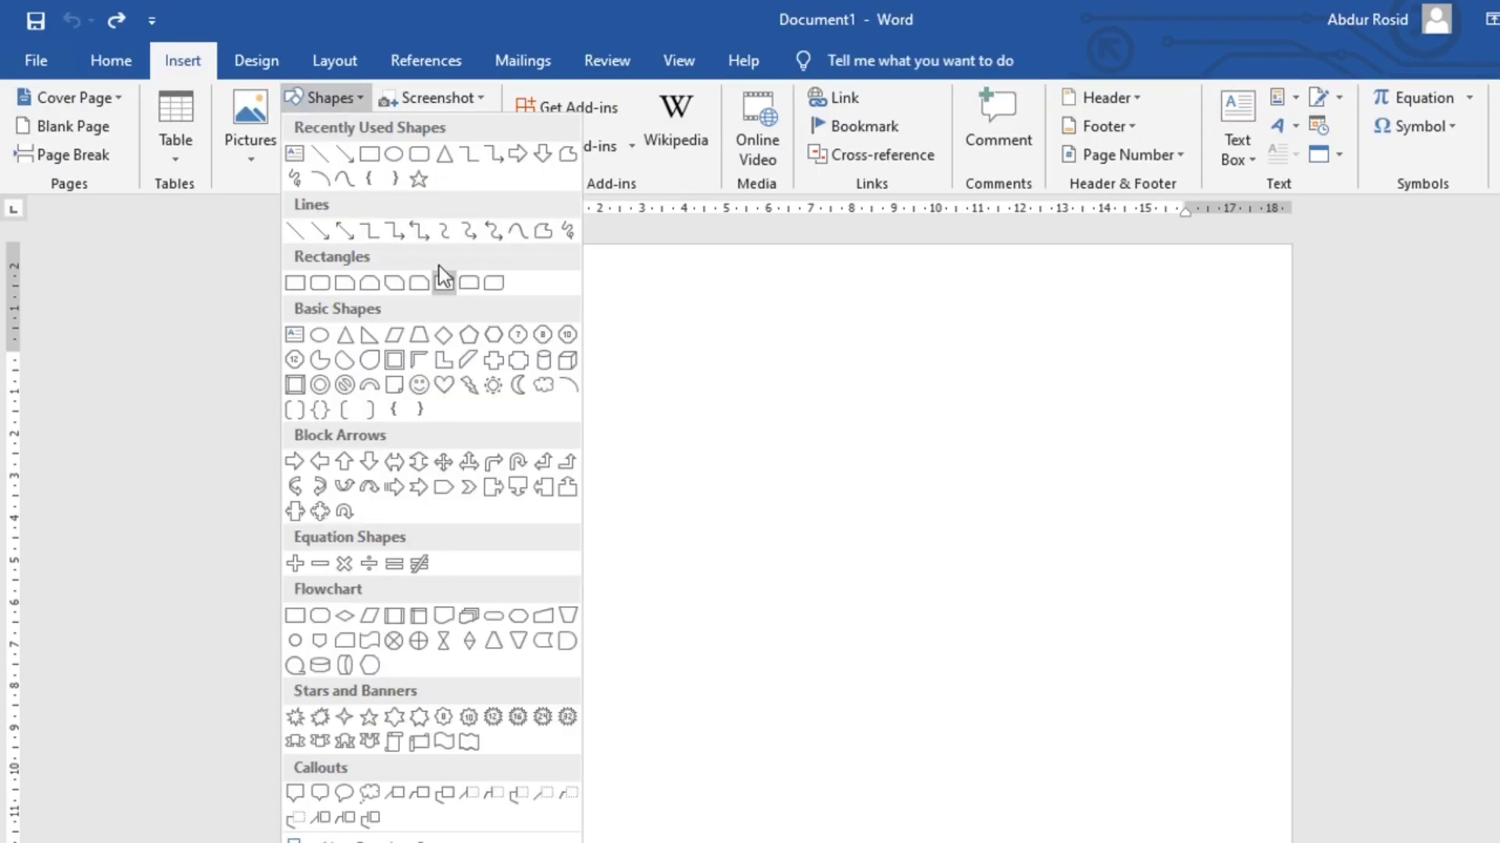
pyautogui.click(321, 341)
pyautogui.moveTo(607, 349); pyautogui.dragTo(1050, 669)
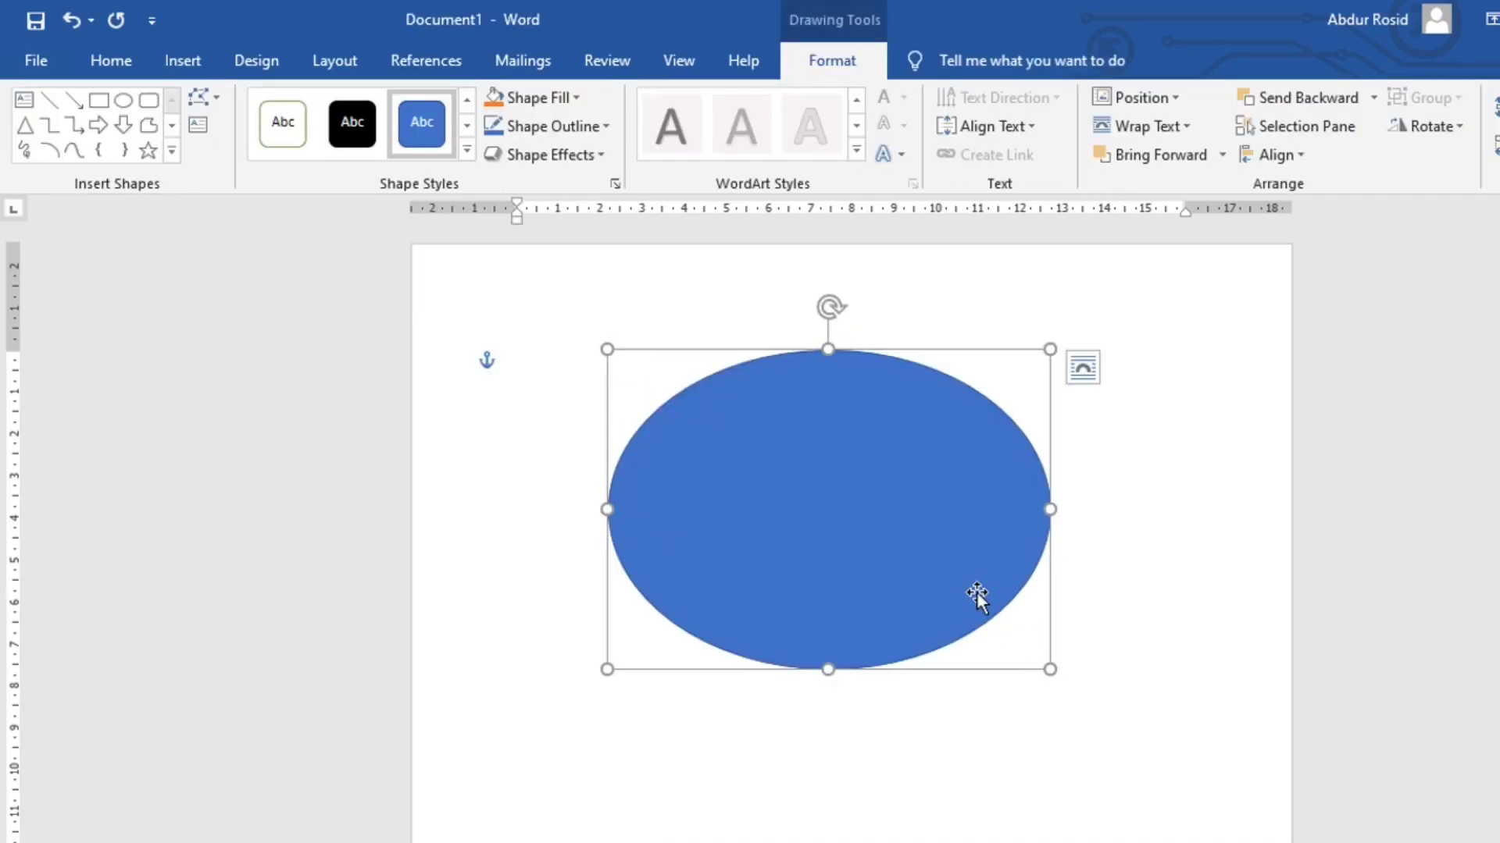
pyautogui.hotkey('ctrl', 'z')
# Browse the SmartArt categories and insert a Basic Process graphic from the Process category.
pyautogui.click(195, 61)
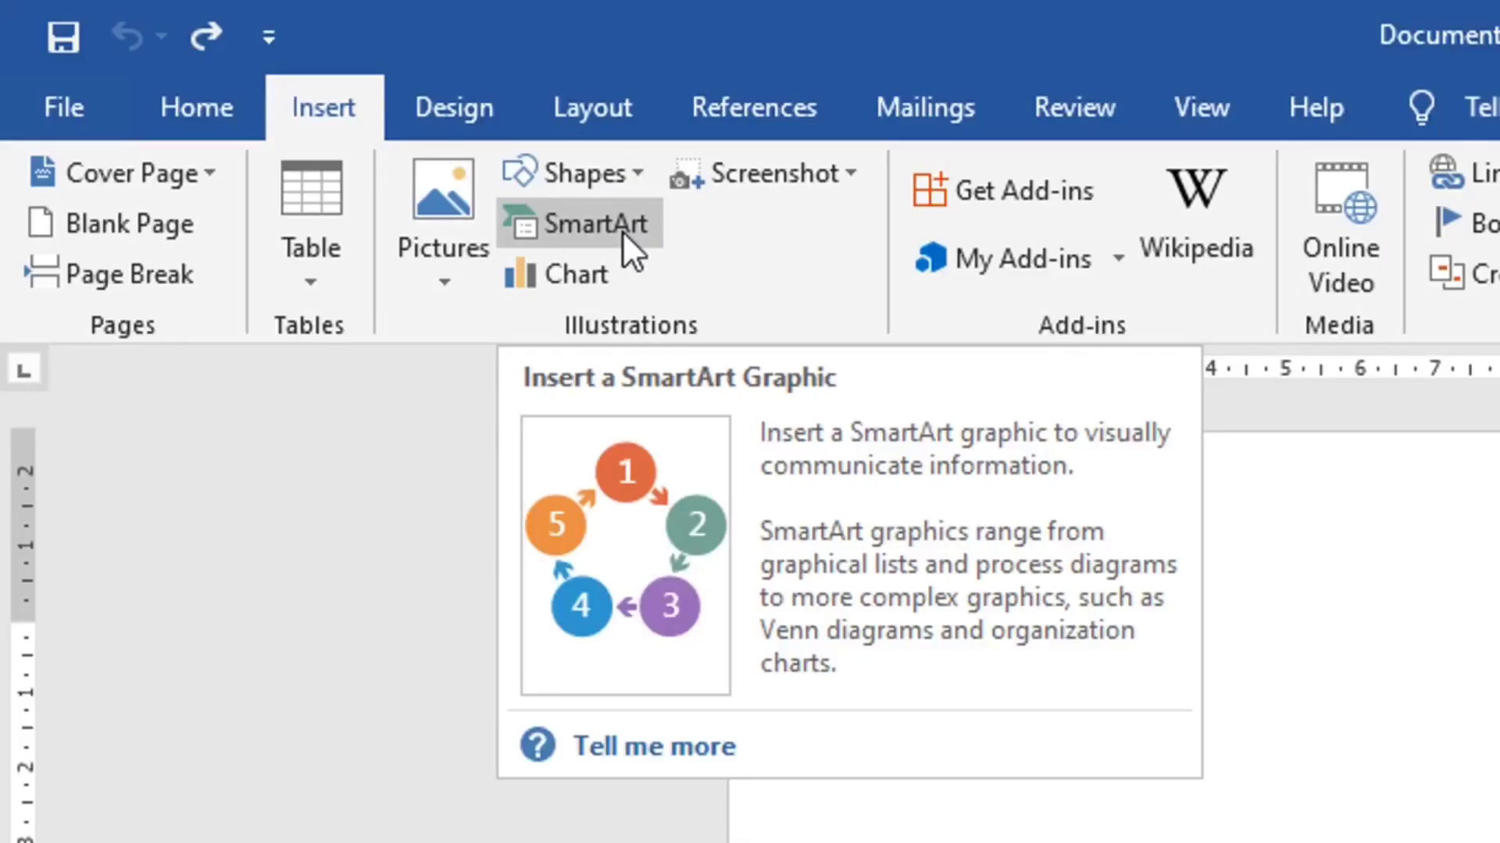
pyautogui.click(617, 228)
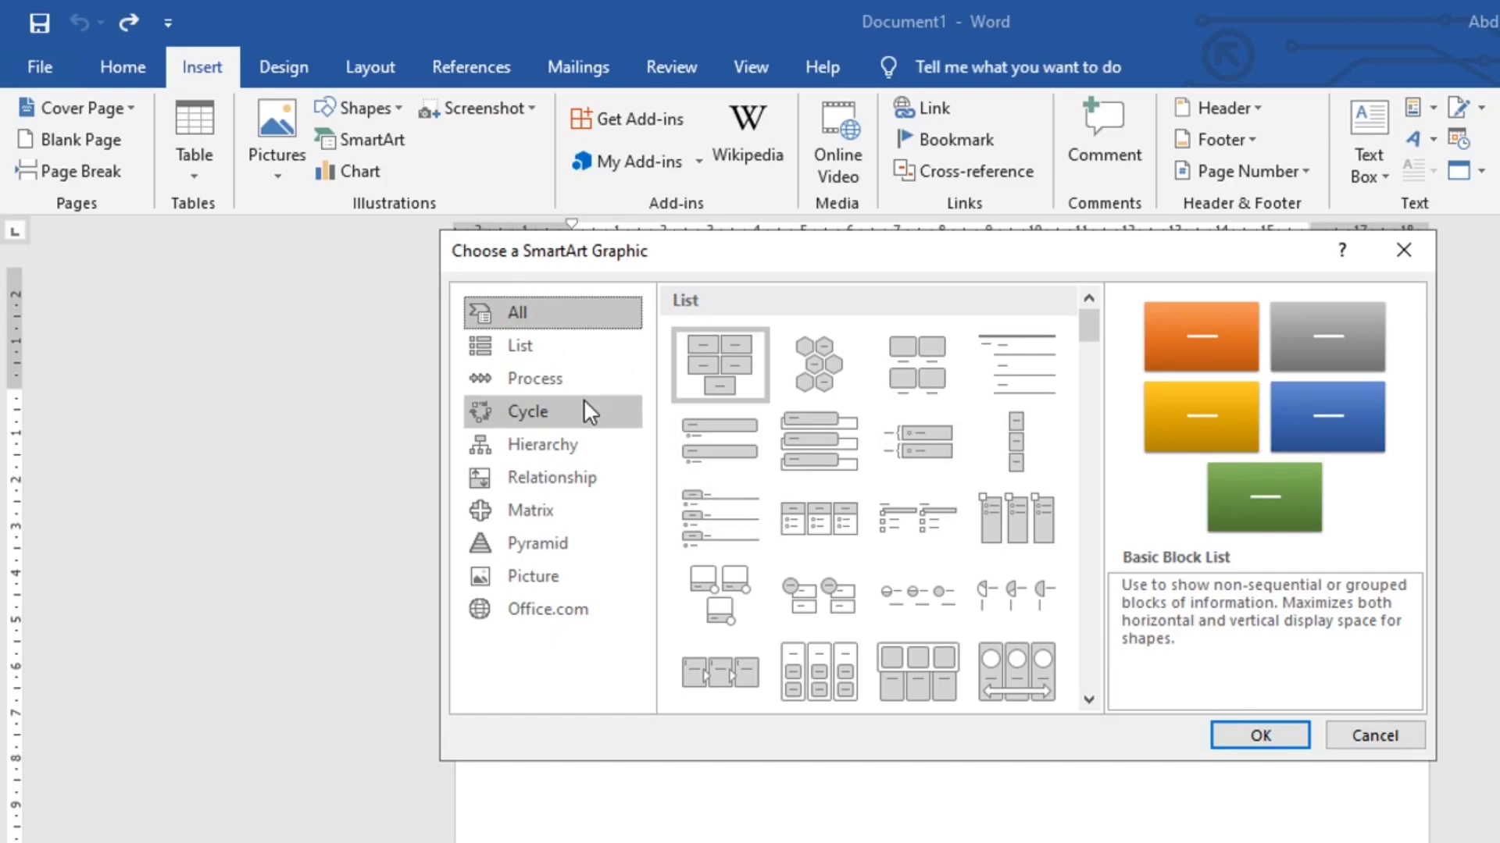
pyautogui.click(512, 338)
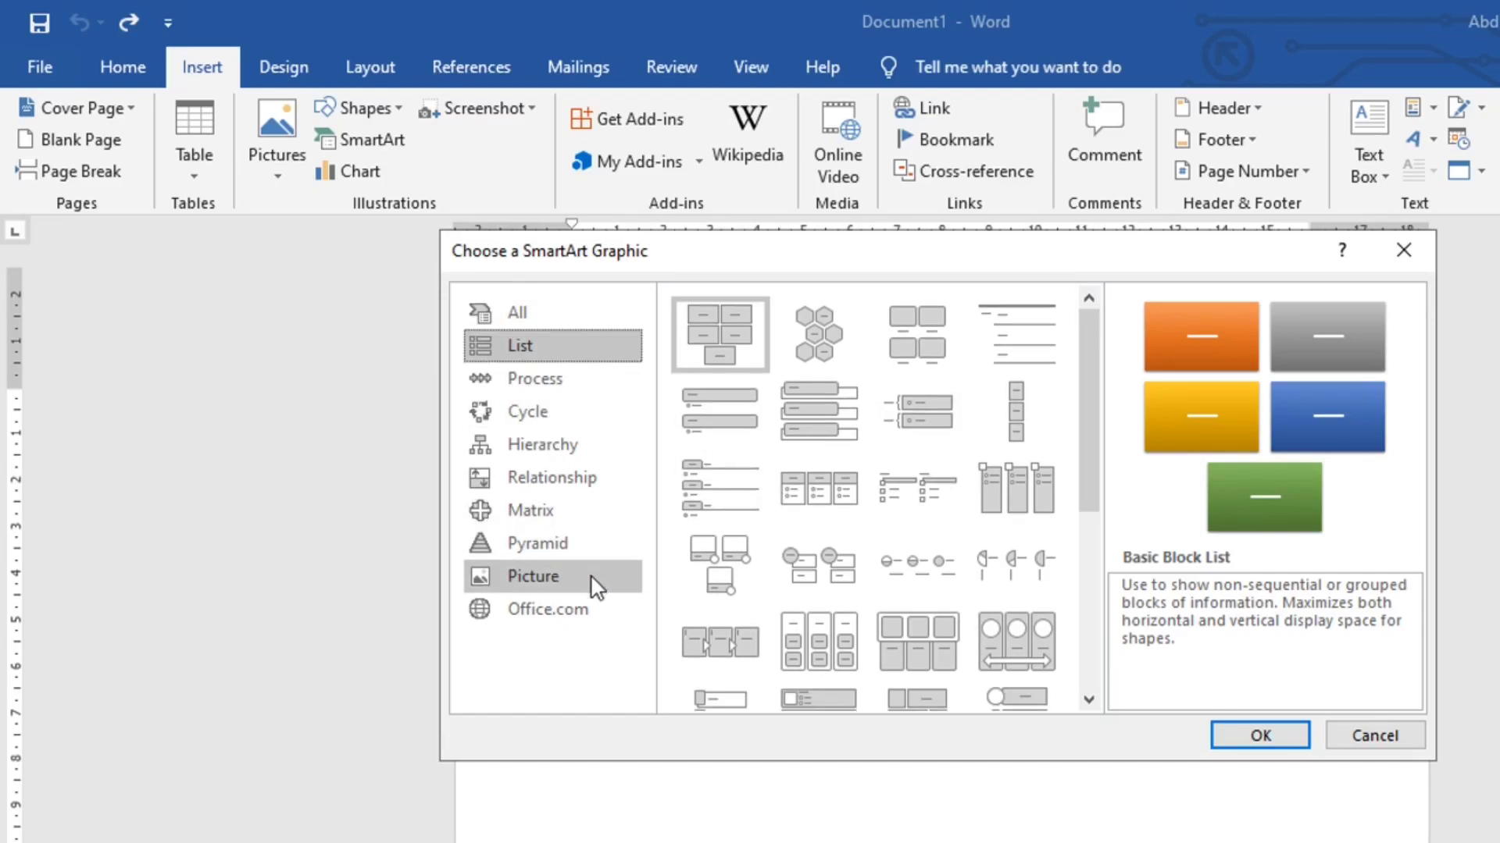
pyautogui.click(560, 389)
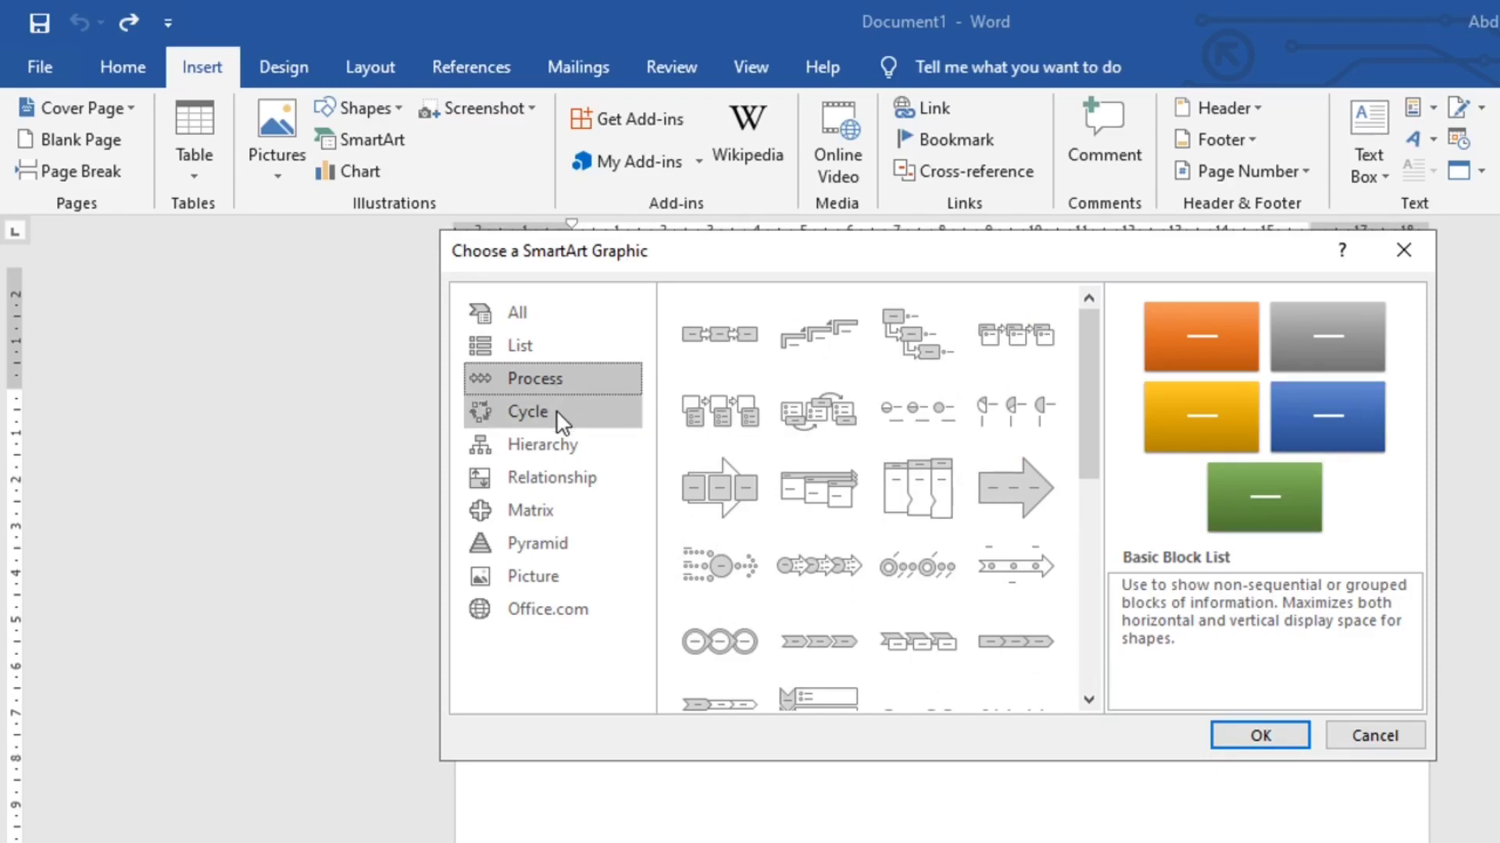
pyautogui.click(559, 411)
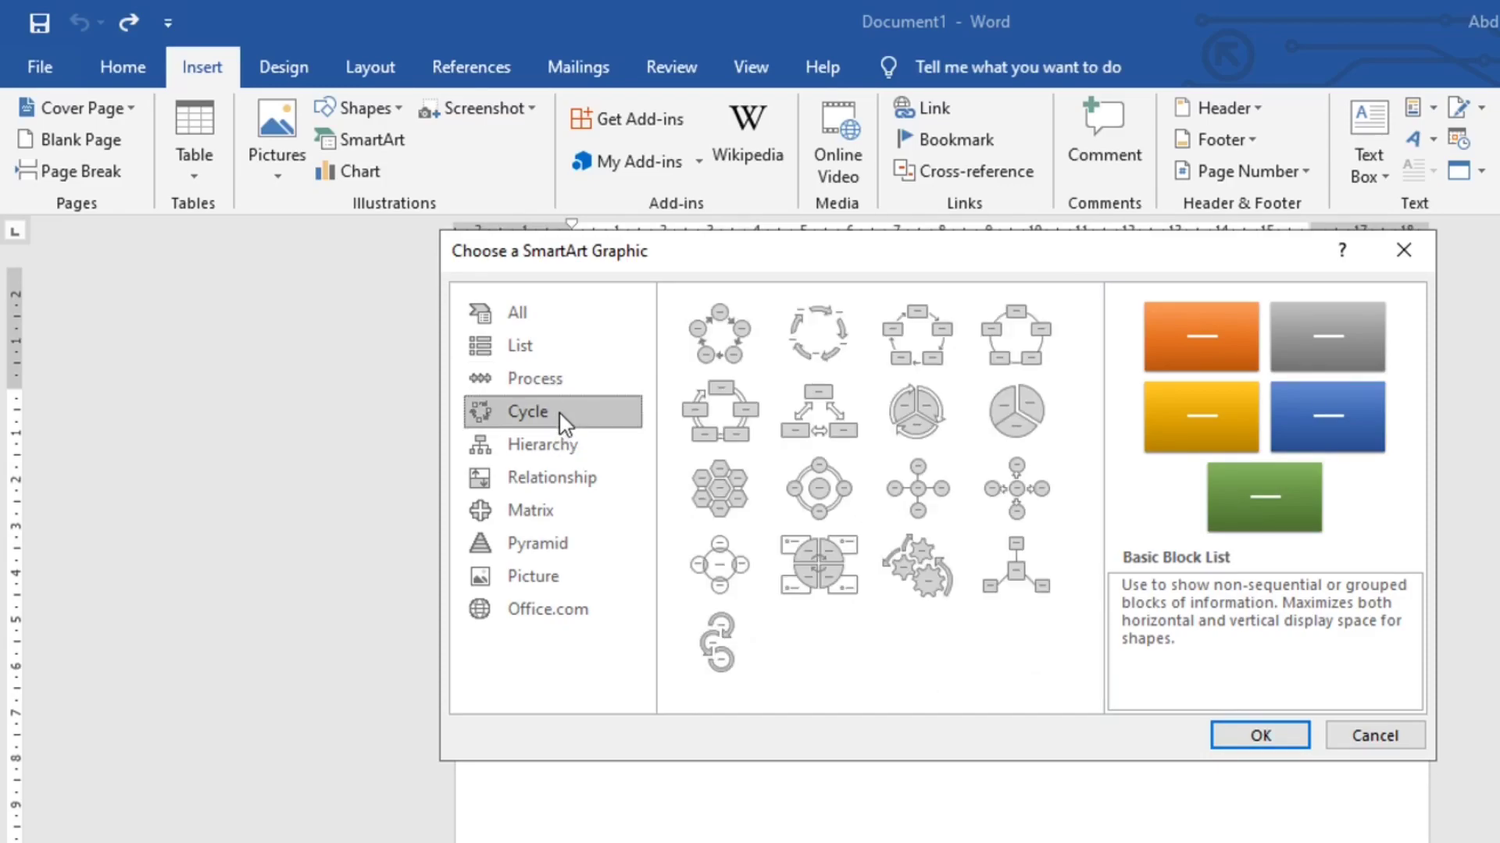
pyautogui.click(582, 458)
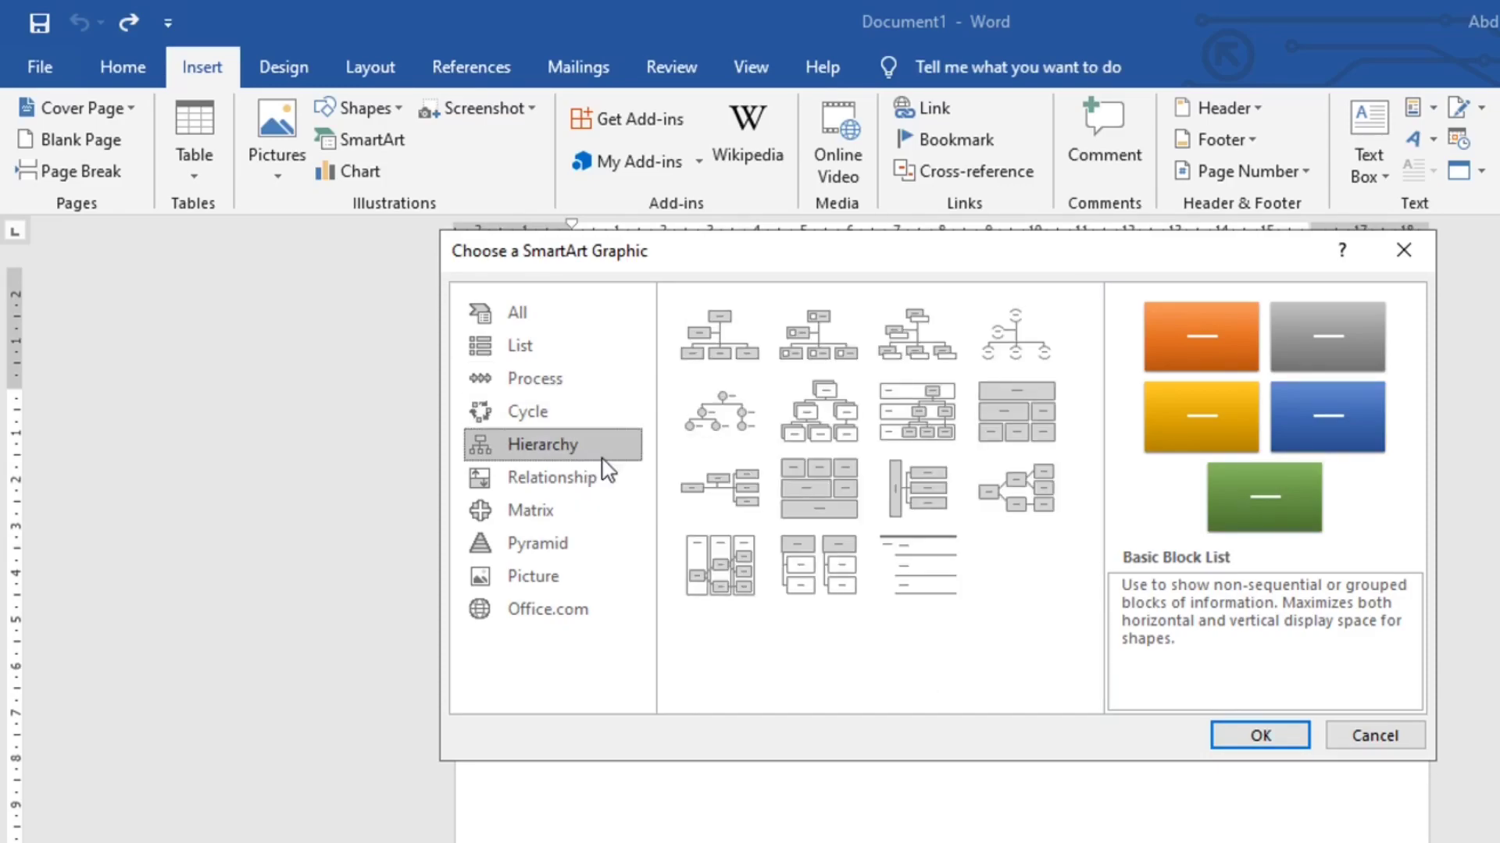
pyautogui.click(553, 383)
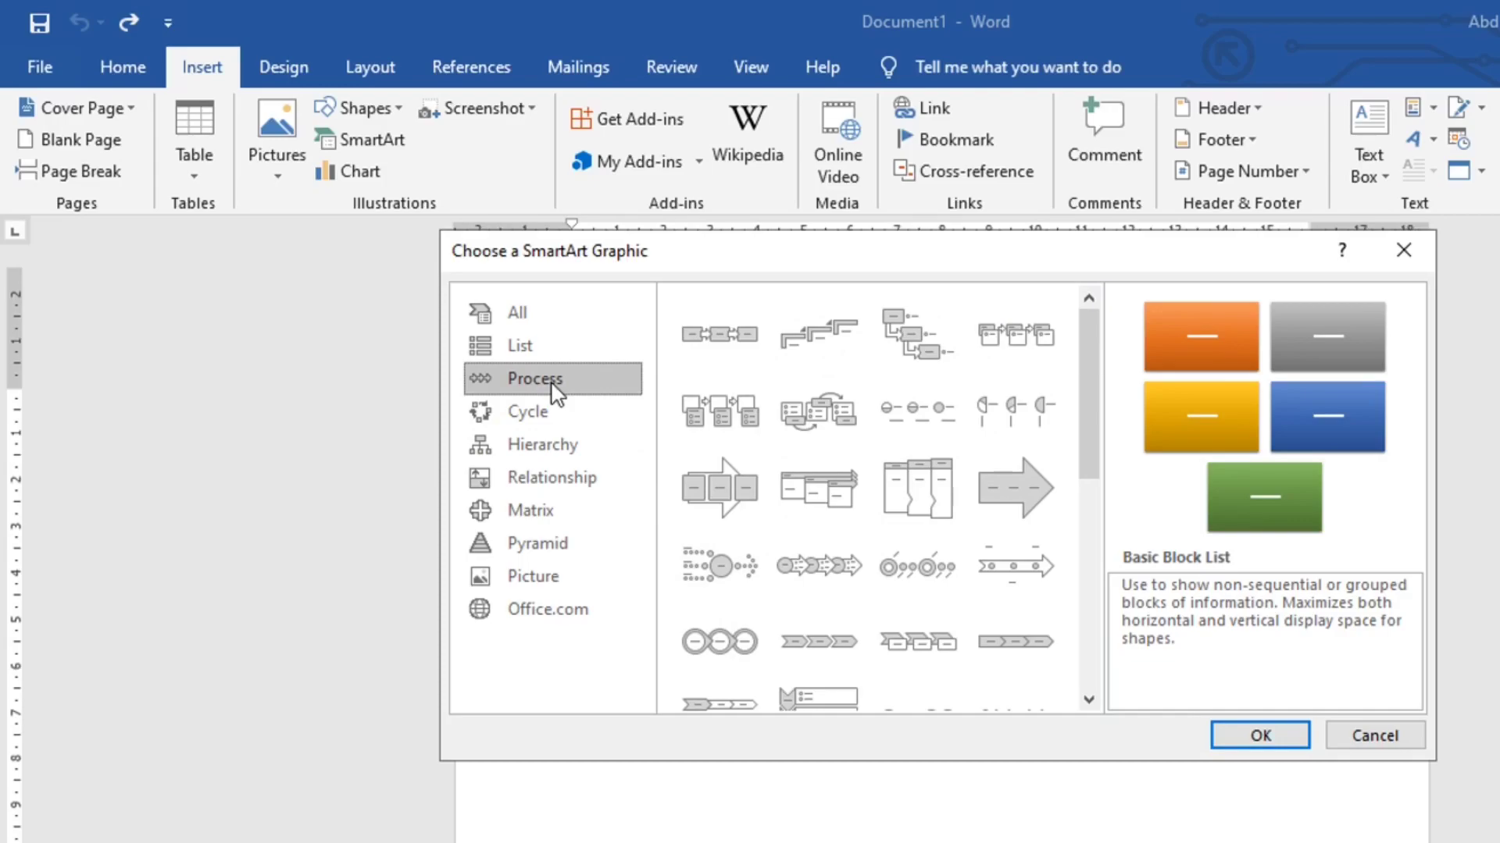
pyautogui.click(729, 341)
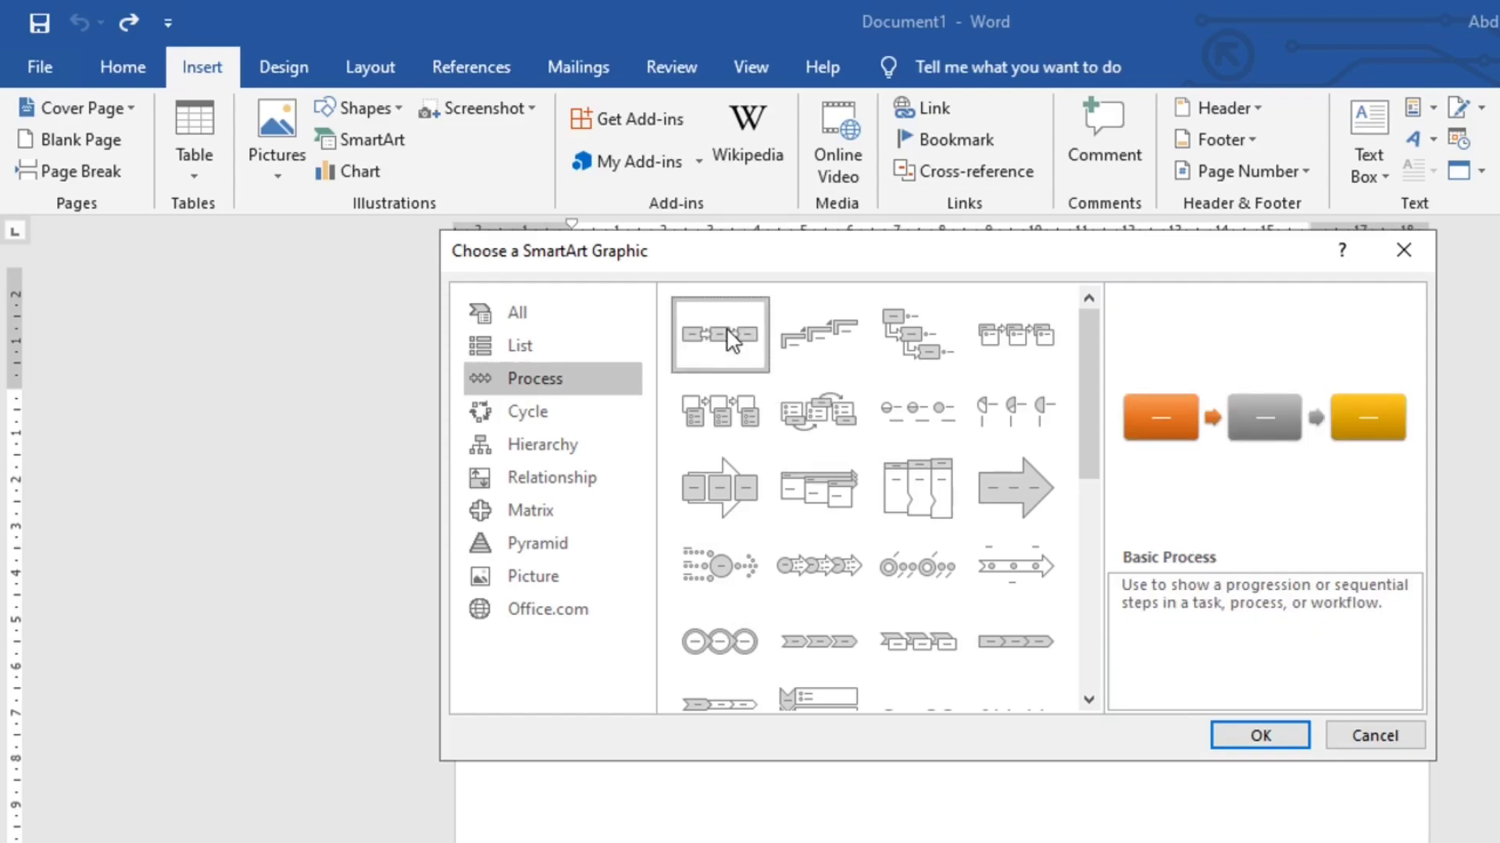
pyautogui.click(1264, 737)
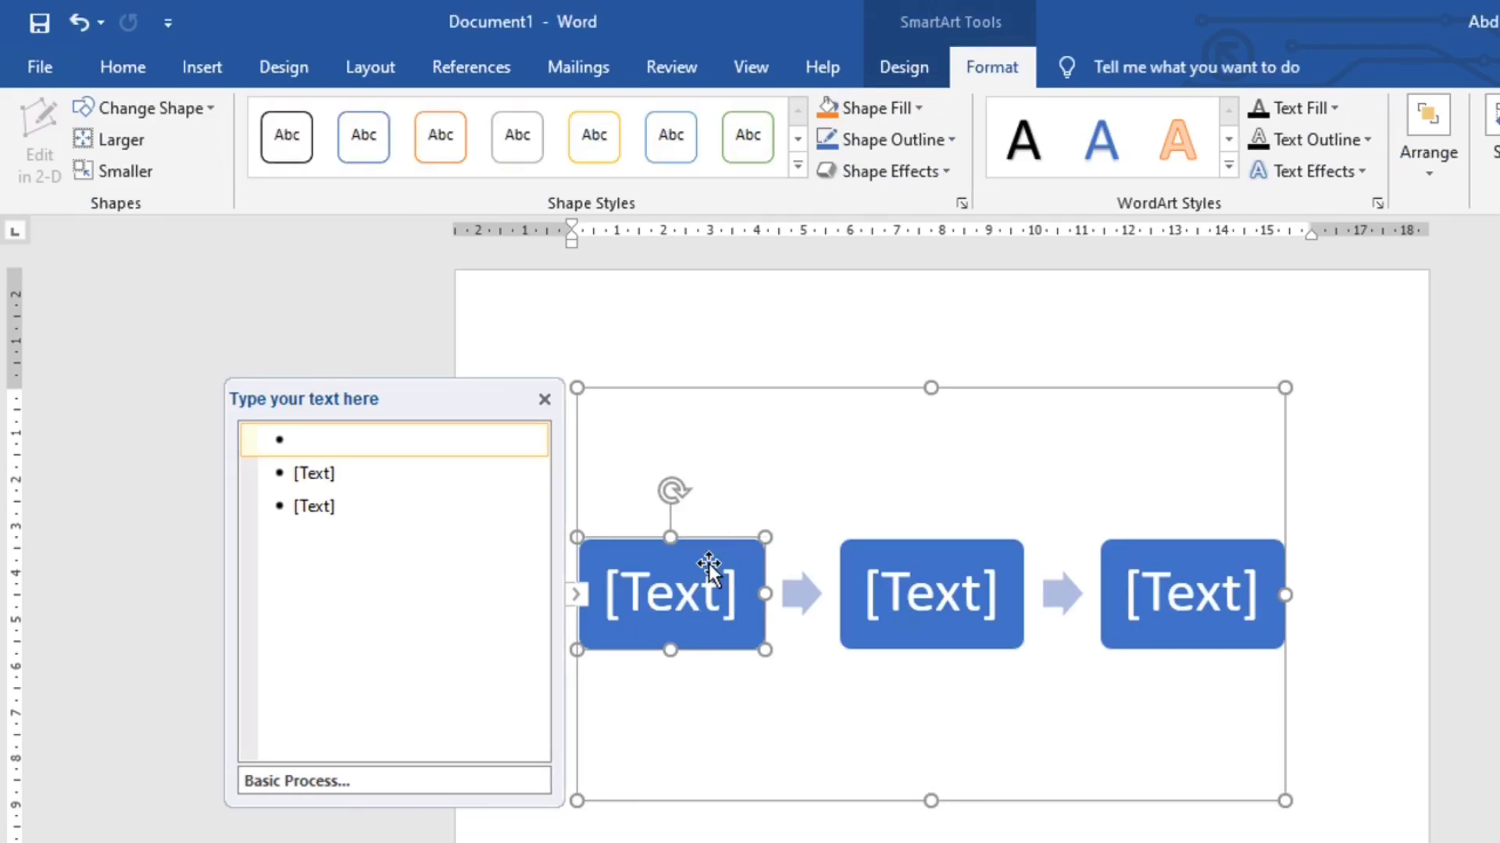
# Enter "telor" as the text of the first box in the process graphic.
pyautogui.click(709, 578)
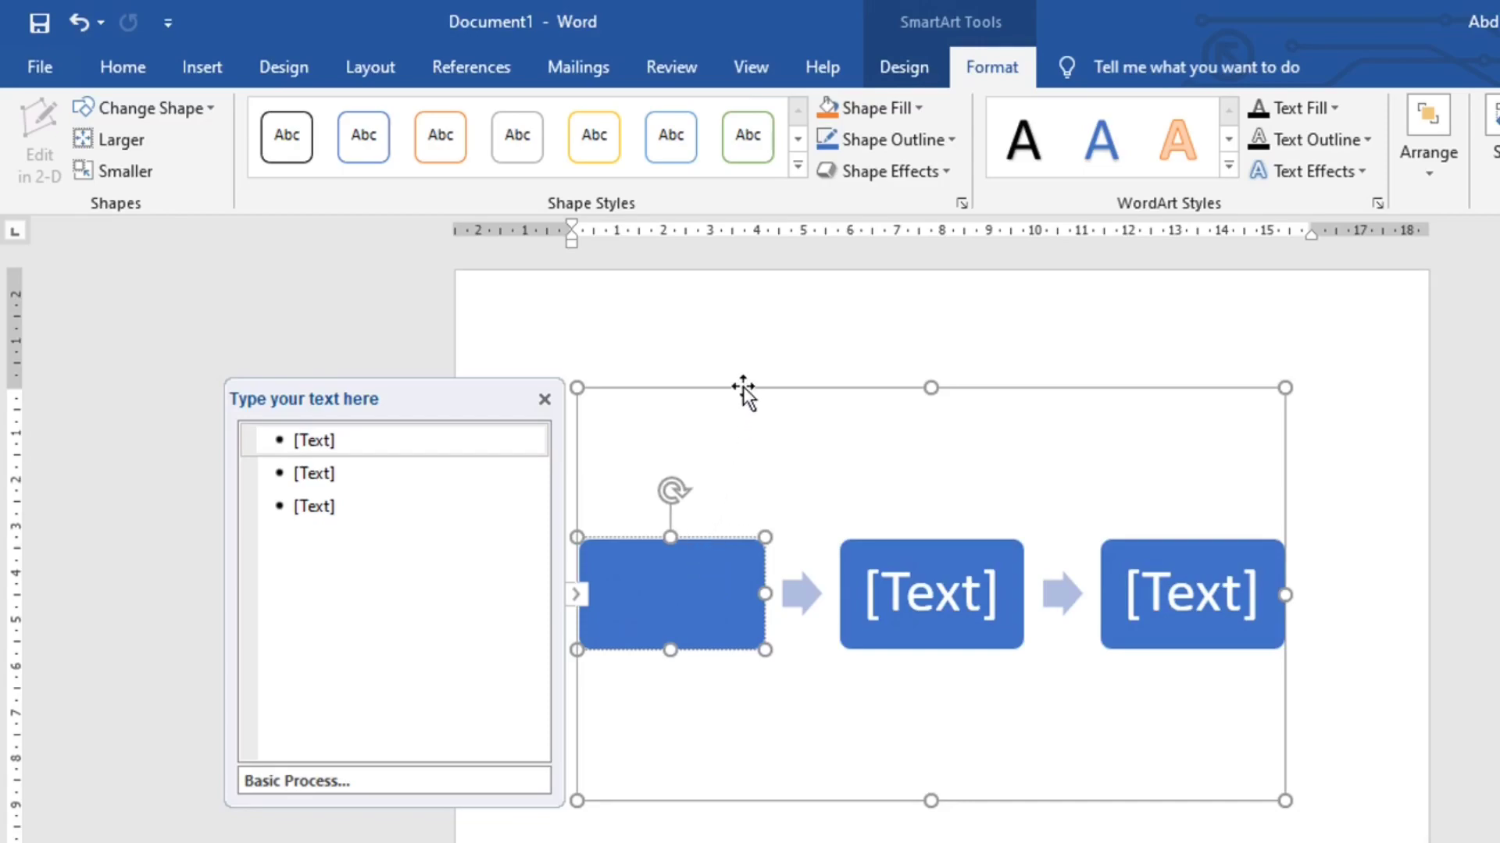
pyautogui.click(690, 597)
pyautogui.click(682, 598)
pyautogui.write('telo')
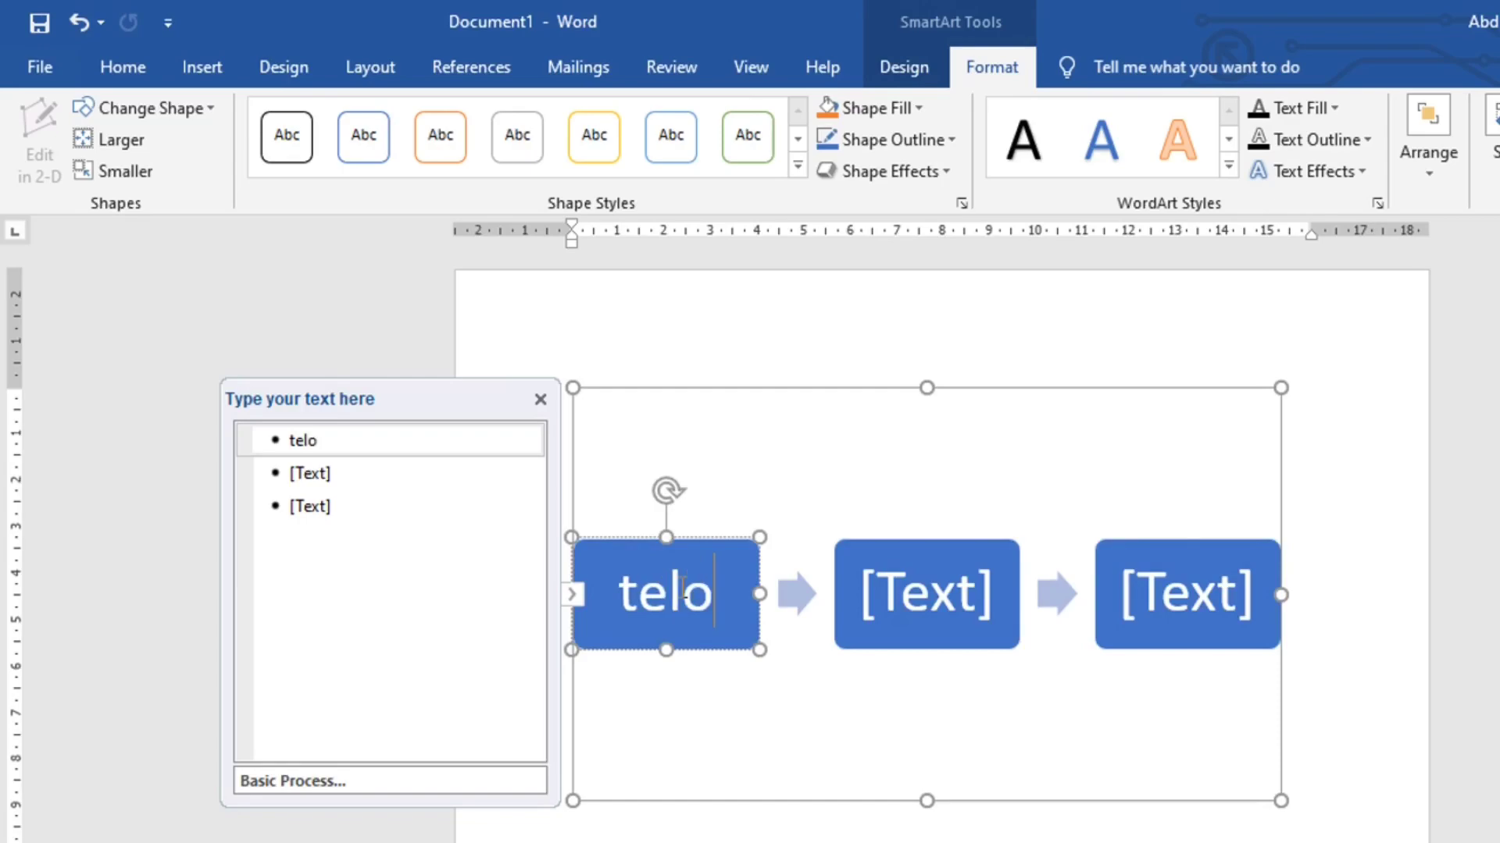
pyautogui.write('r')
# Enter "anak" as the text of the second box in the process graphic.
pyautogui.click(900, 597)
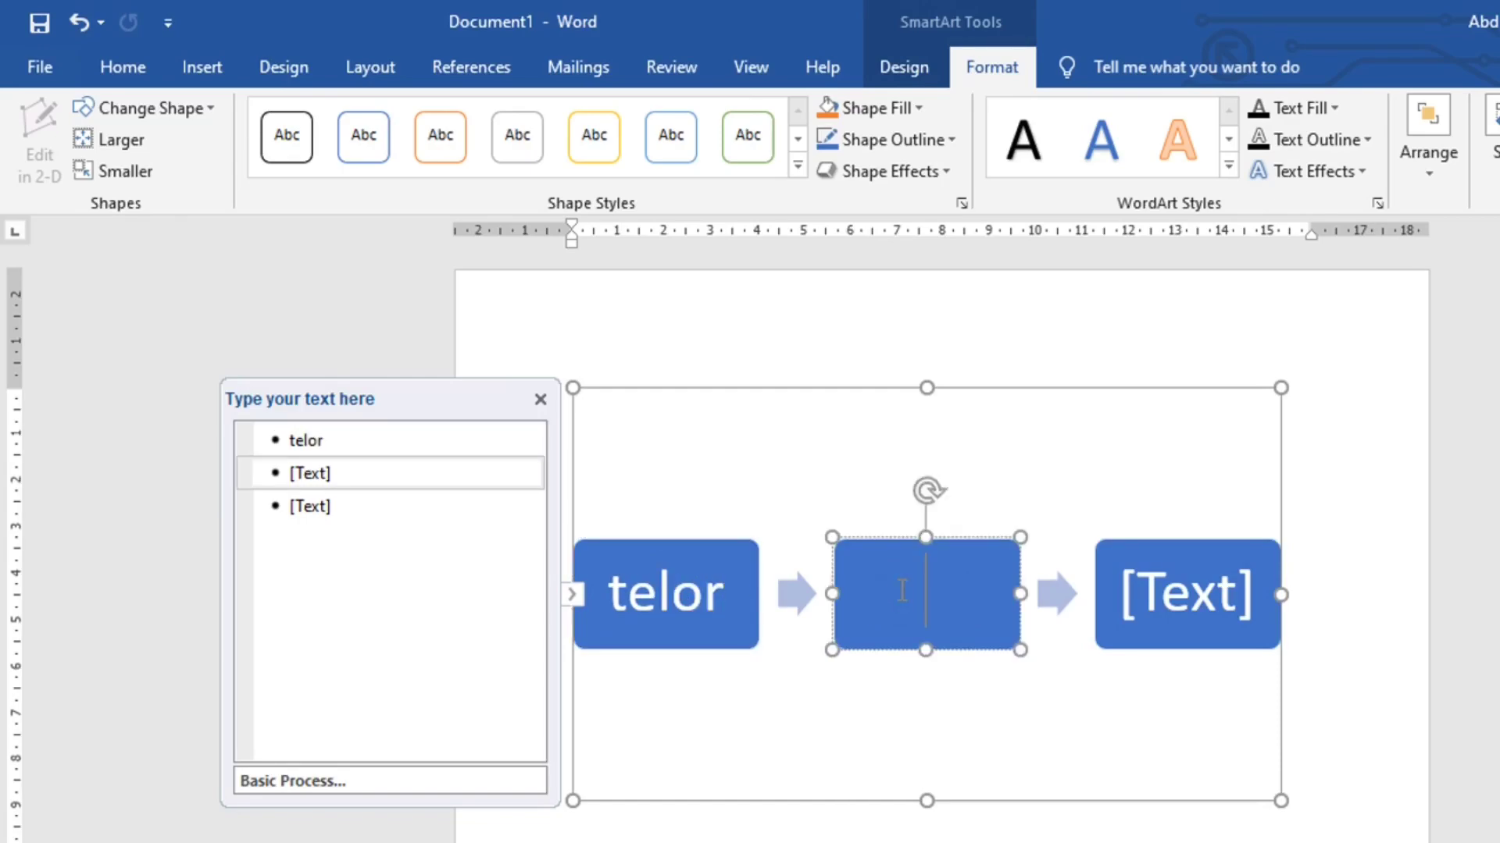
pyautogui.write('anak ya')
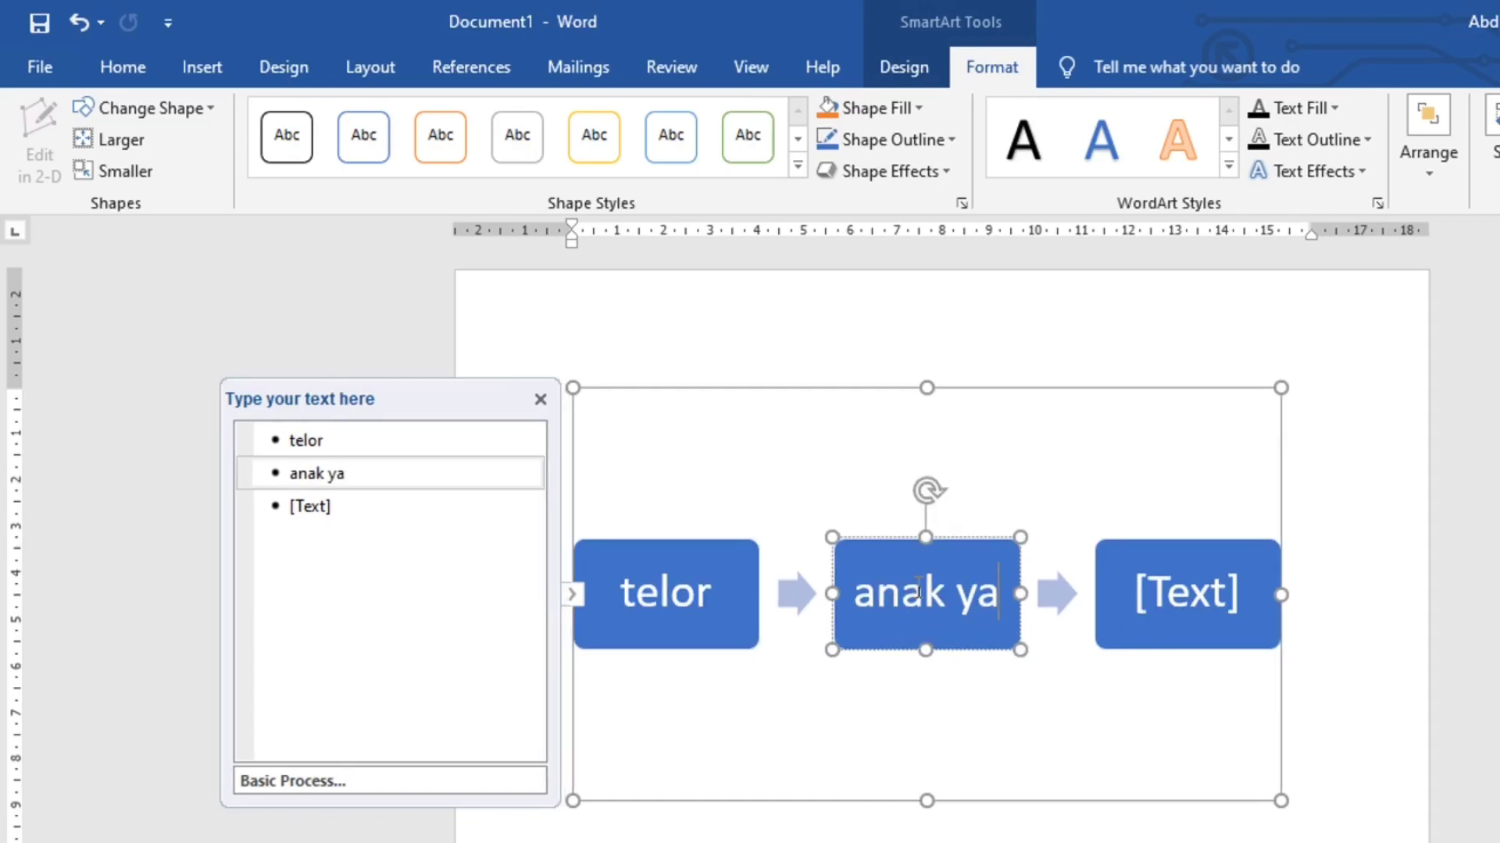
pyautogui.press('BackSpace')
pyautogui.press('BackSpace')
pyautogui.press('BackSpace')
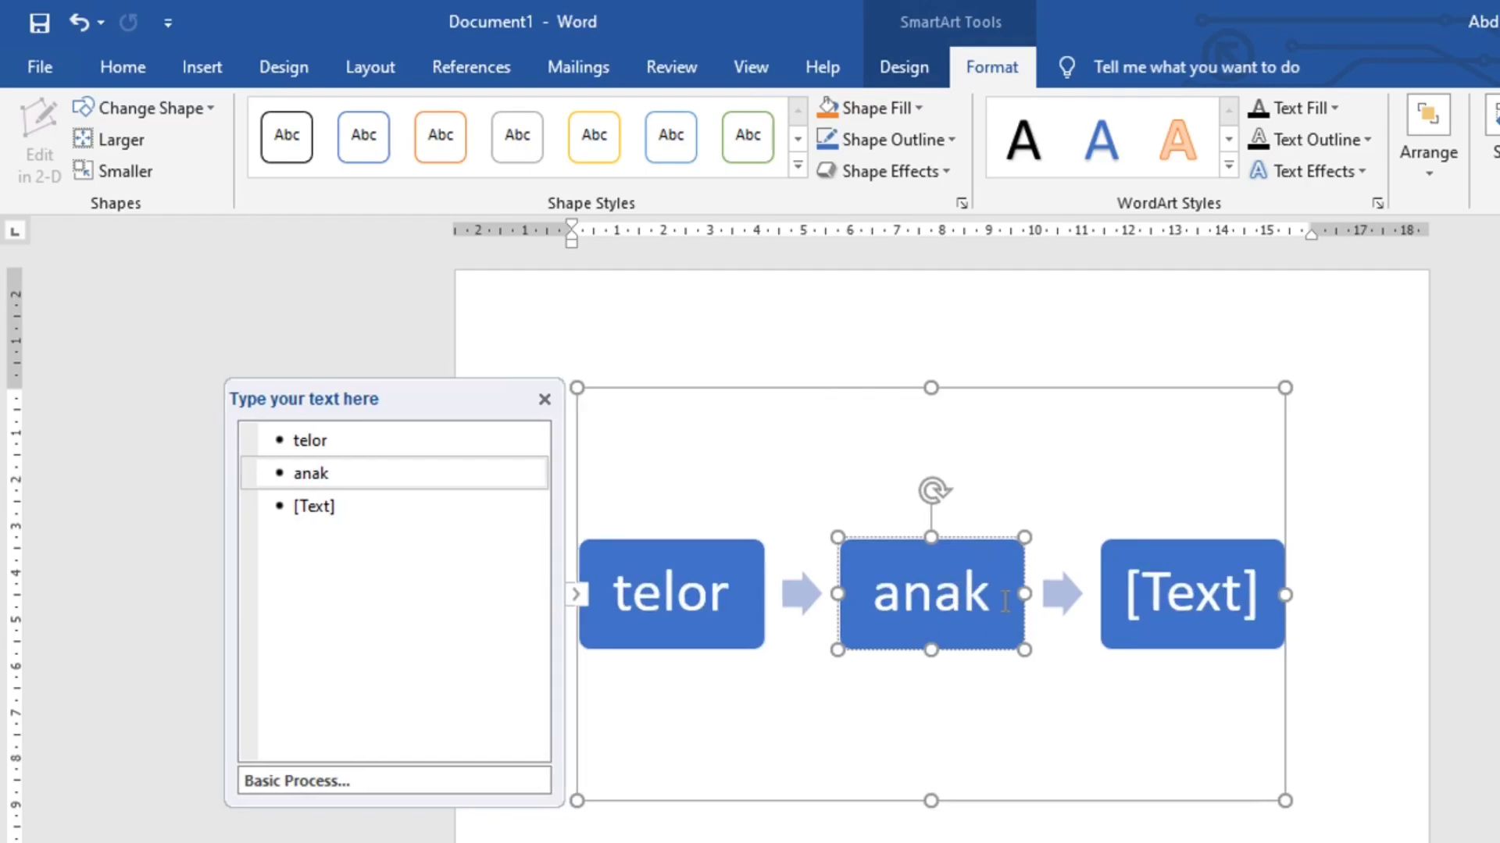
# Select the whole process graphic and delete it from the page.
pyautogui.click(1187, 585)
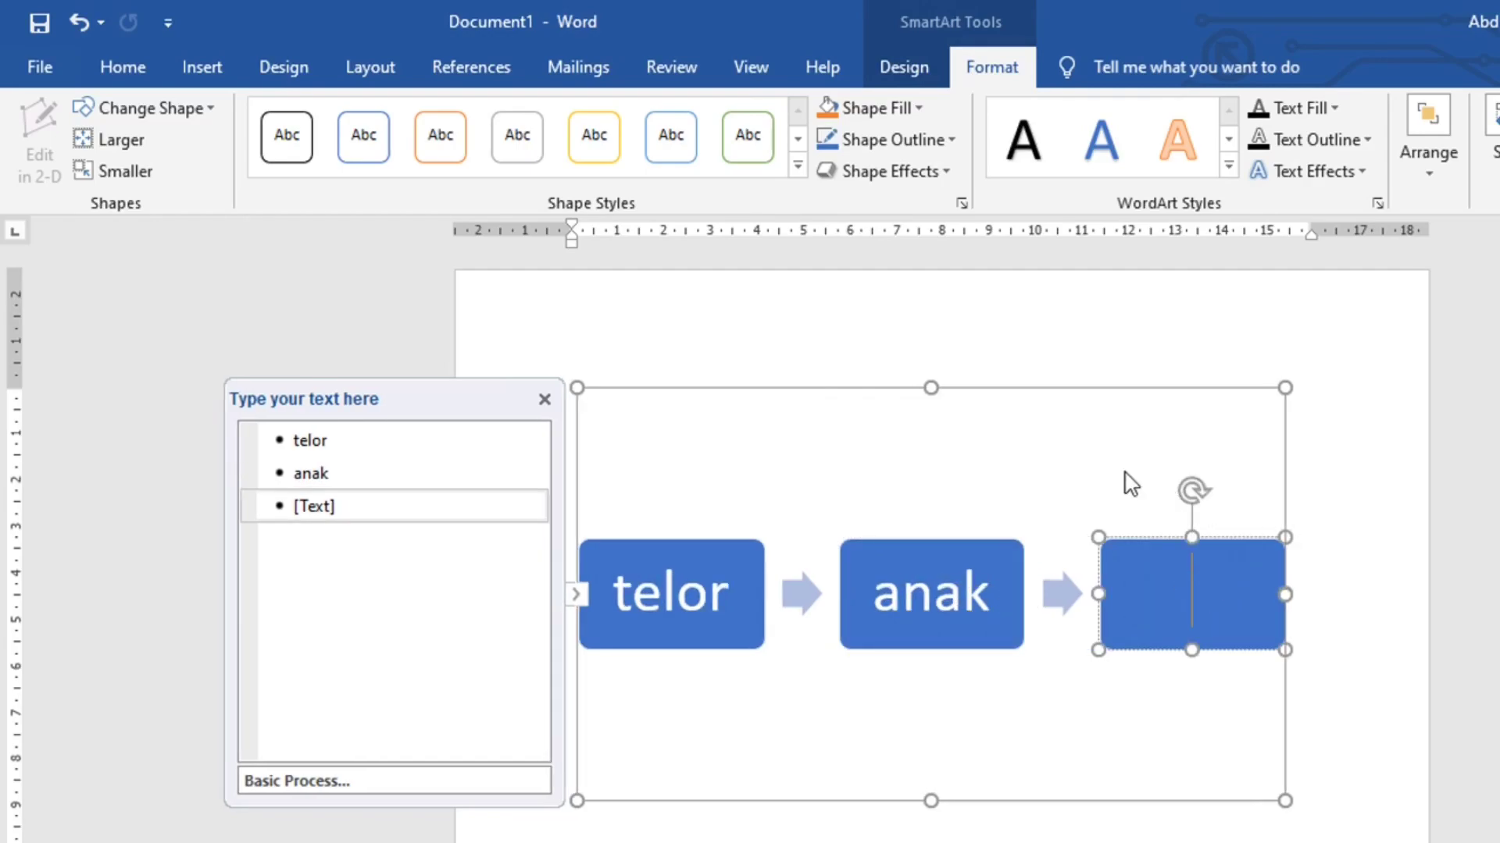
pyautogui.click(1013, 385)
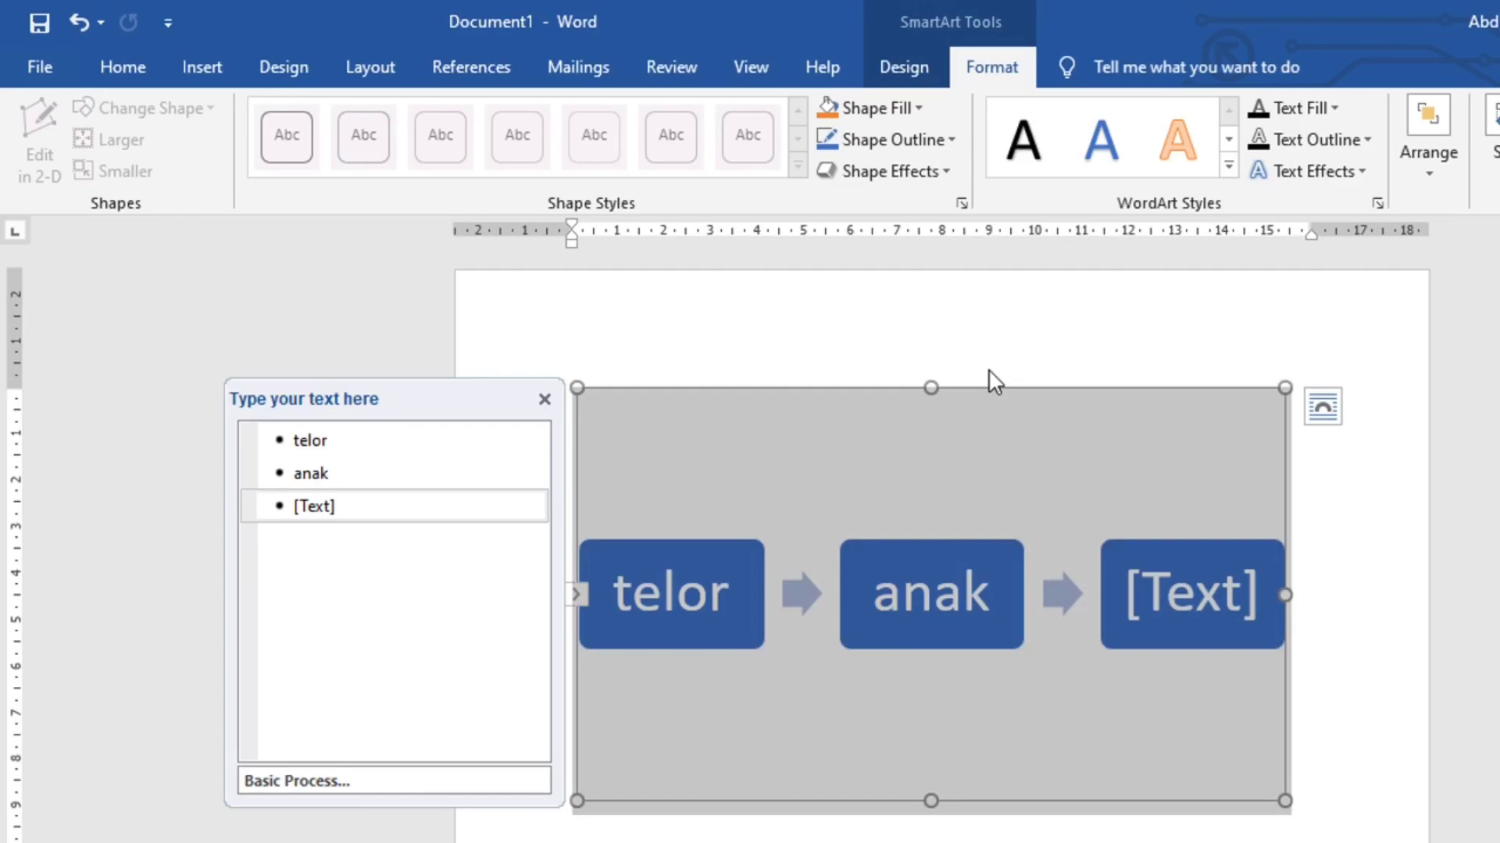
pyautogui.press('Delete')
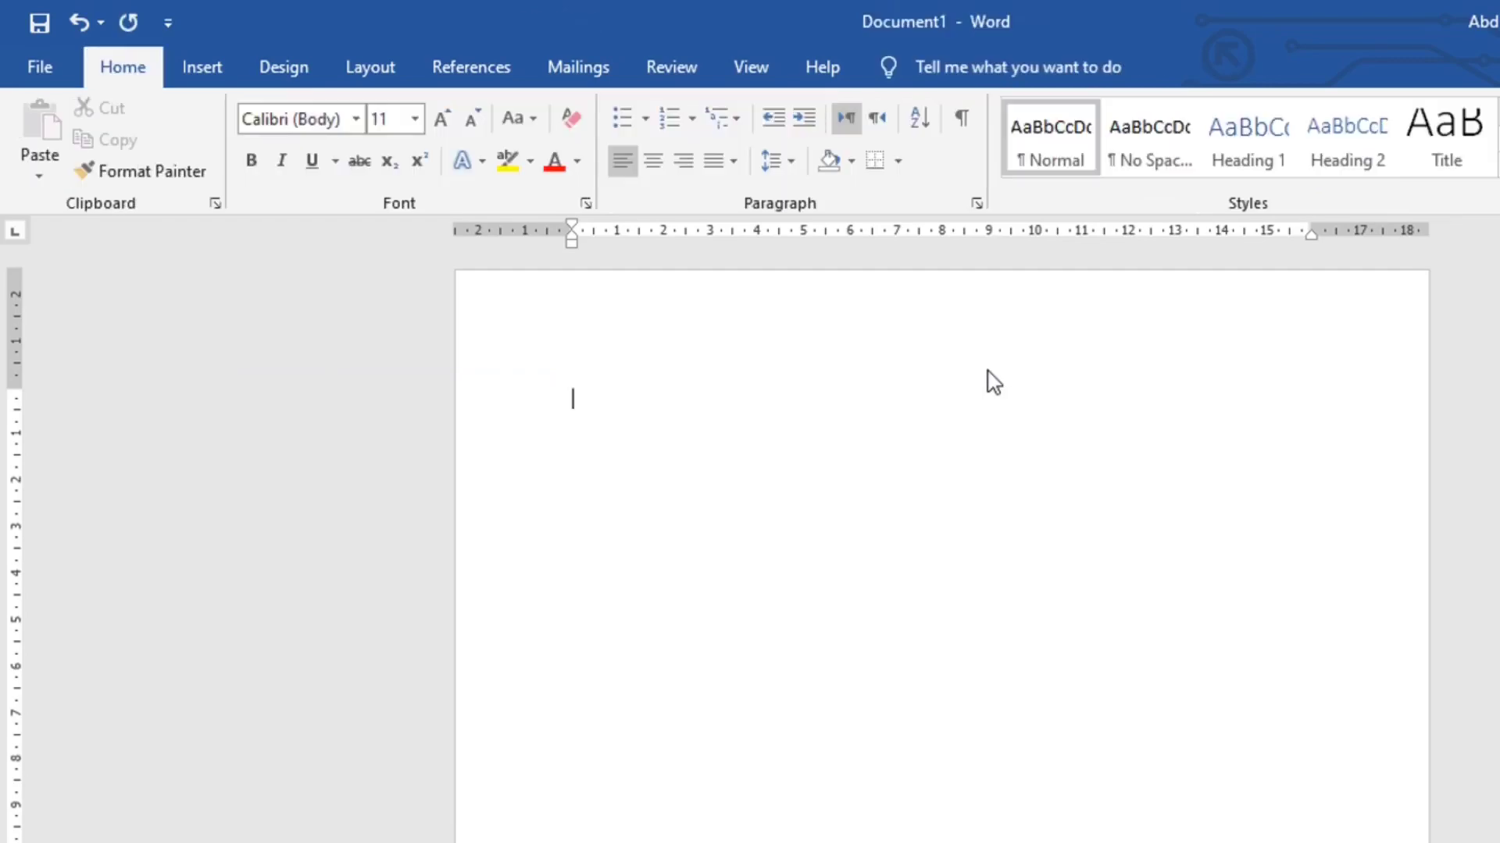
# Preview the Line, Pie, Bar and Column types for a new chart, and cancel without inserting one.
pyautogui.click(209, 77)
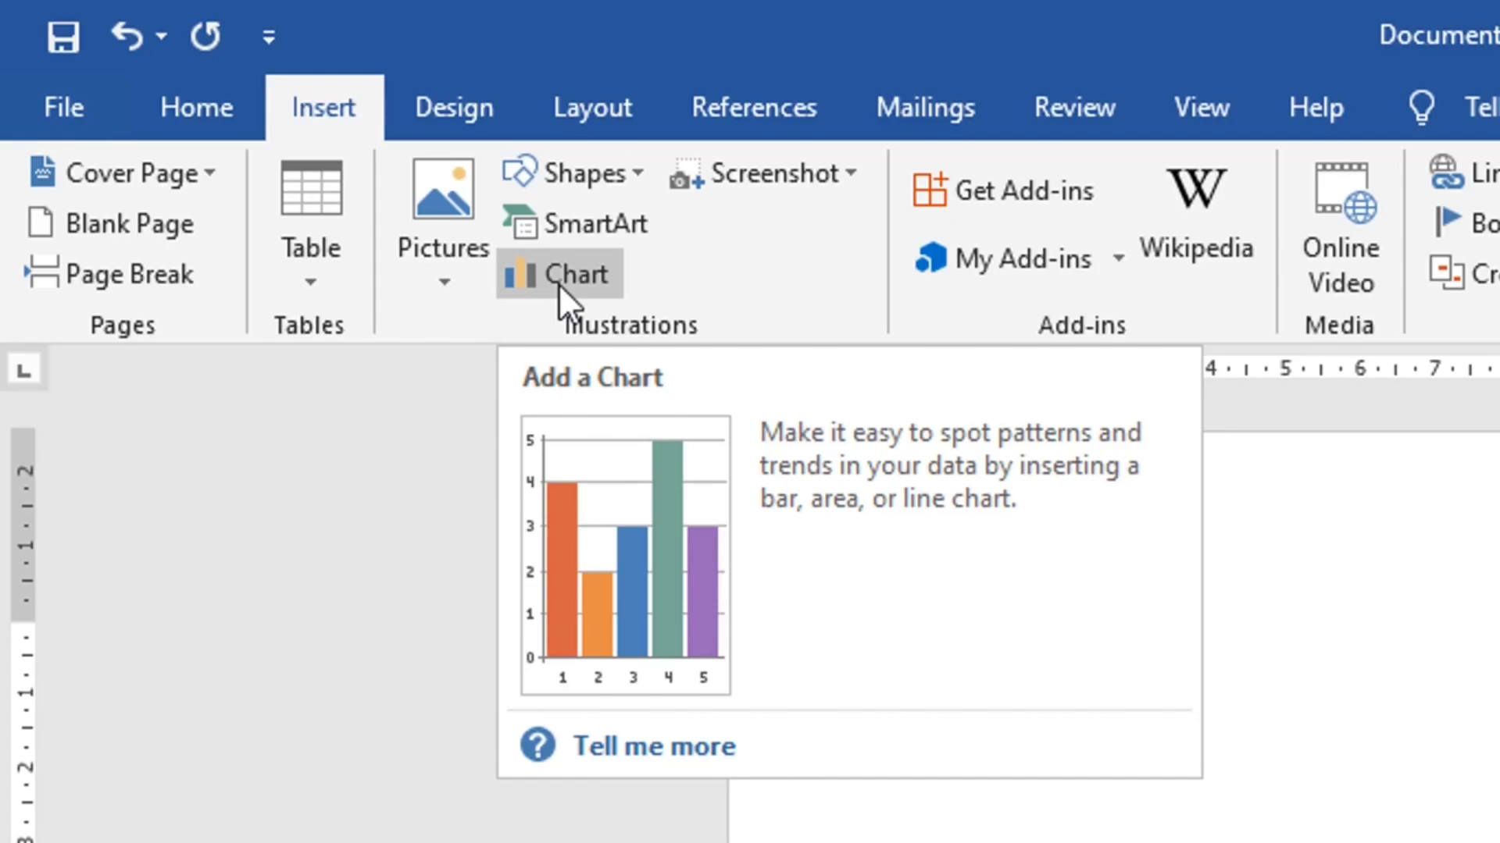
pyautogui.click(559, 281)
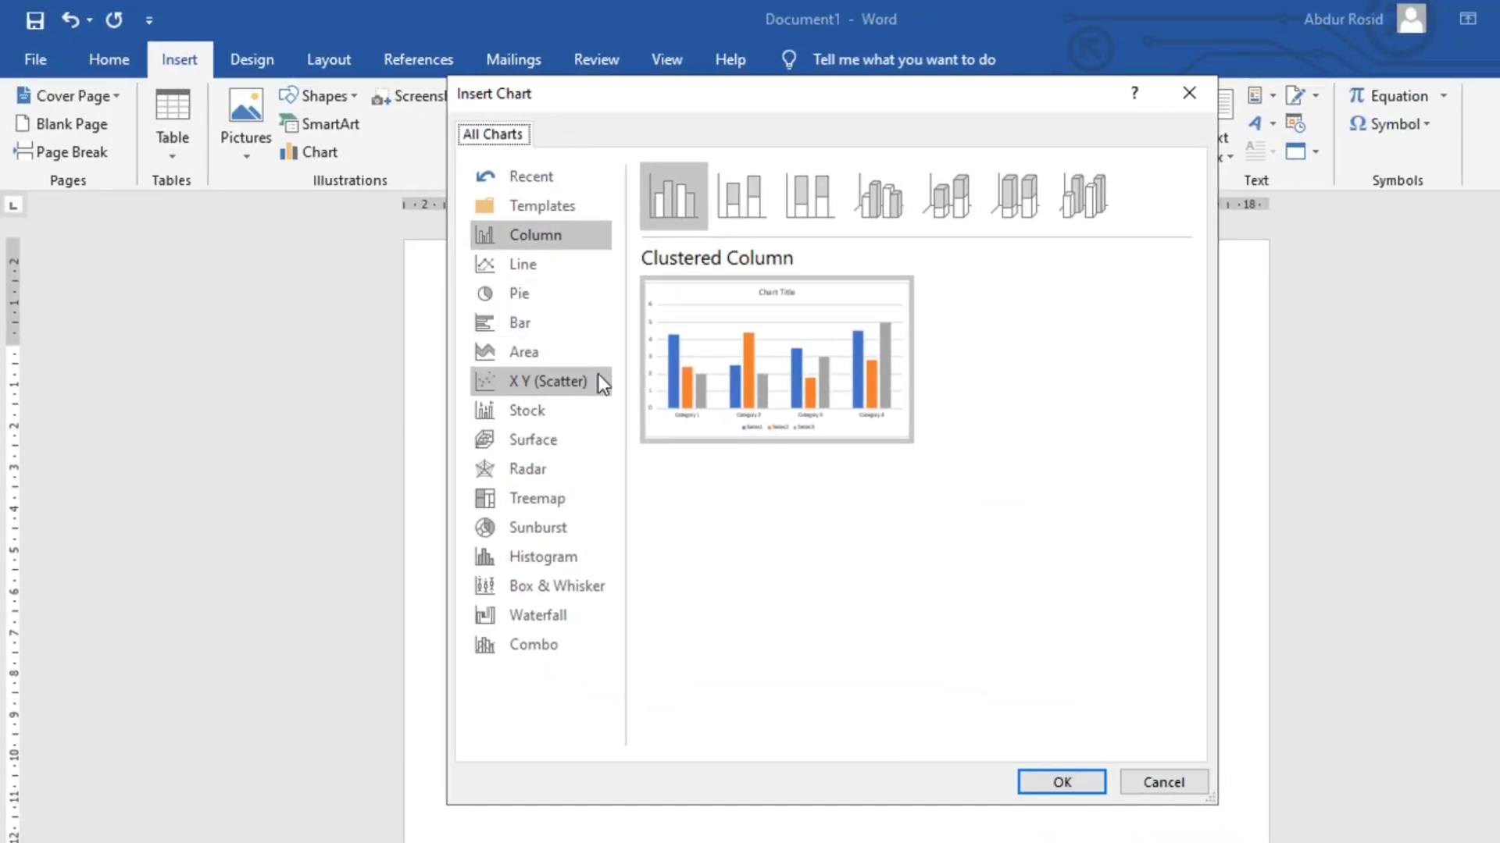
pyautogui.click(527, 264)
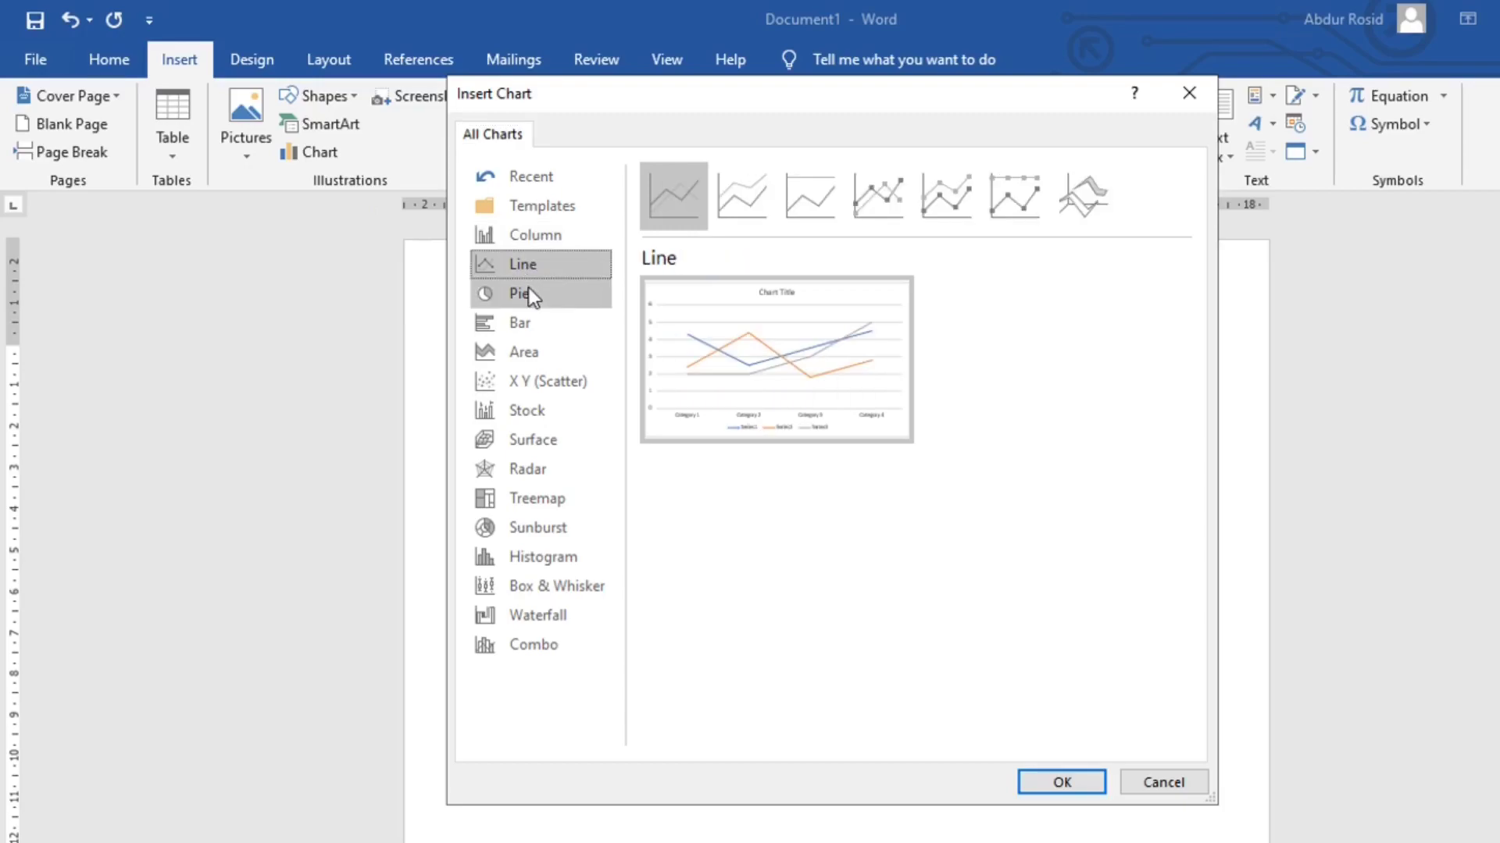
pyautogui.click(529, 295)
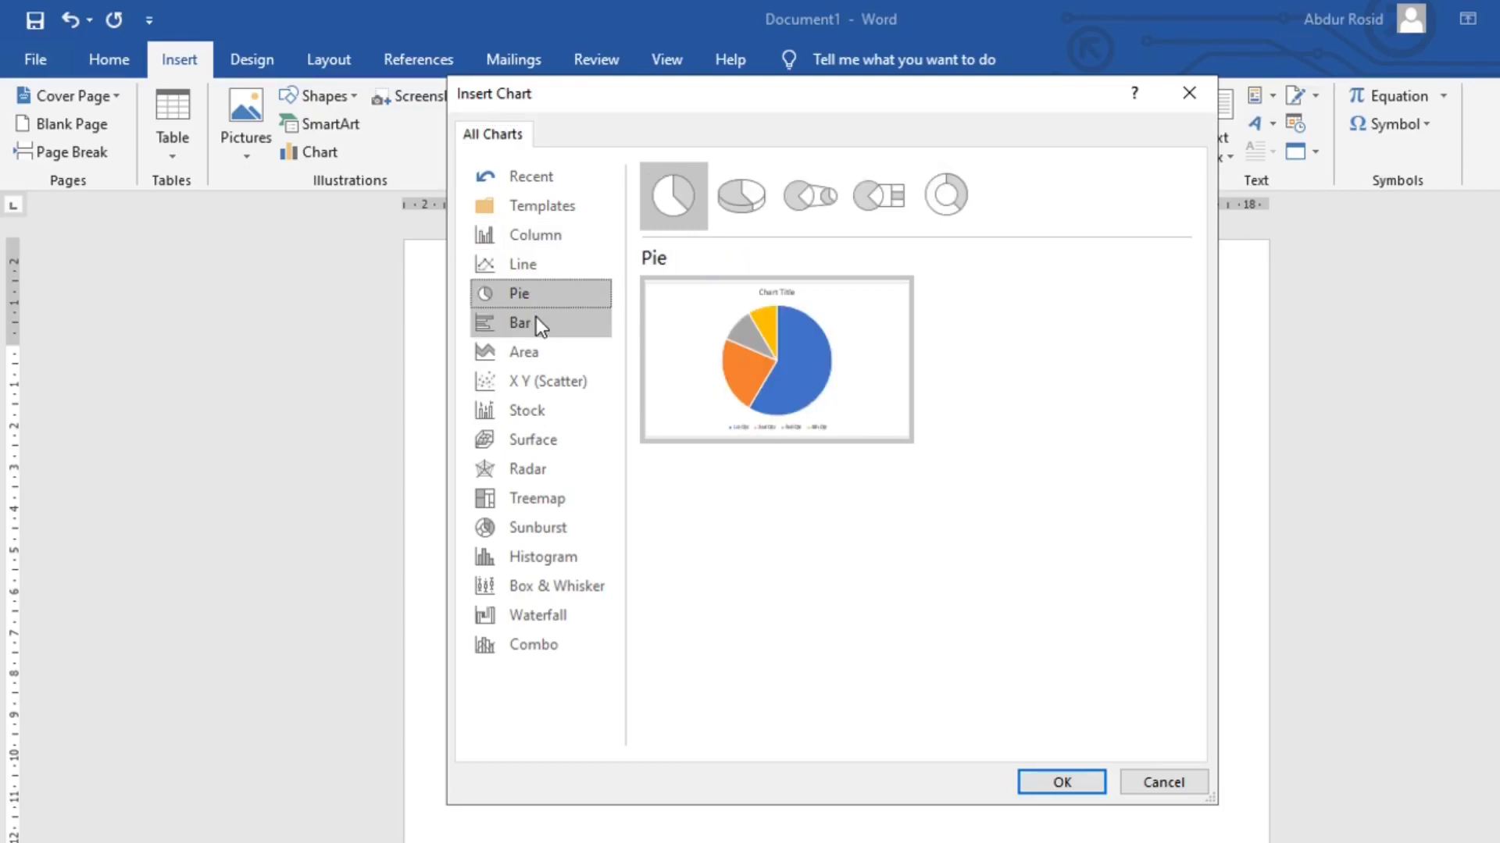
pyautogui.click(537, 320)
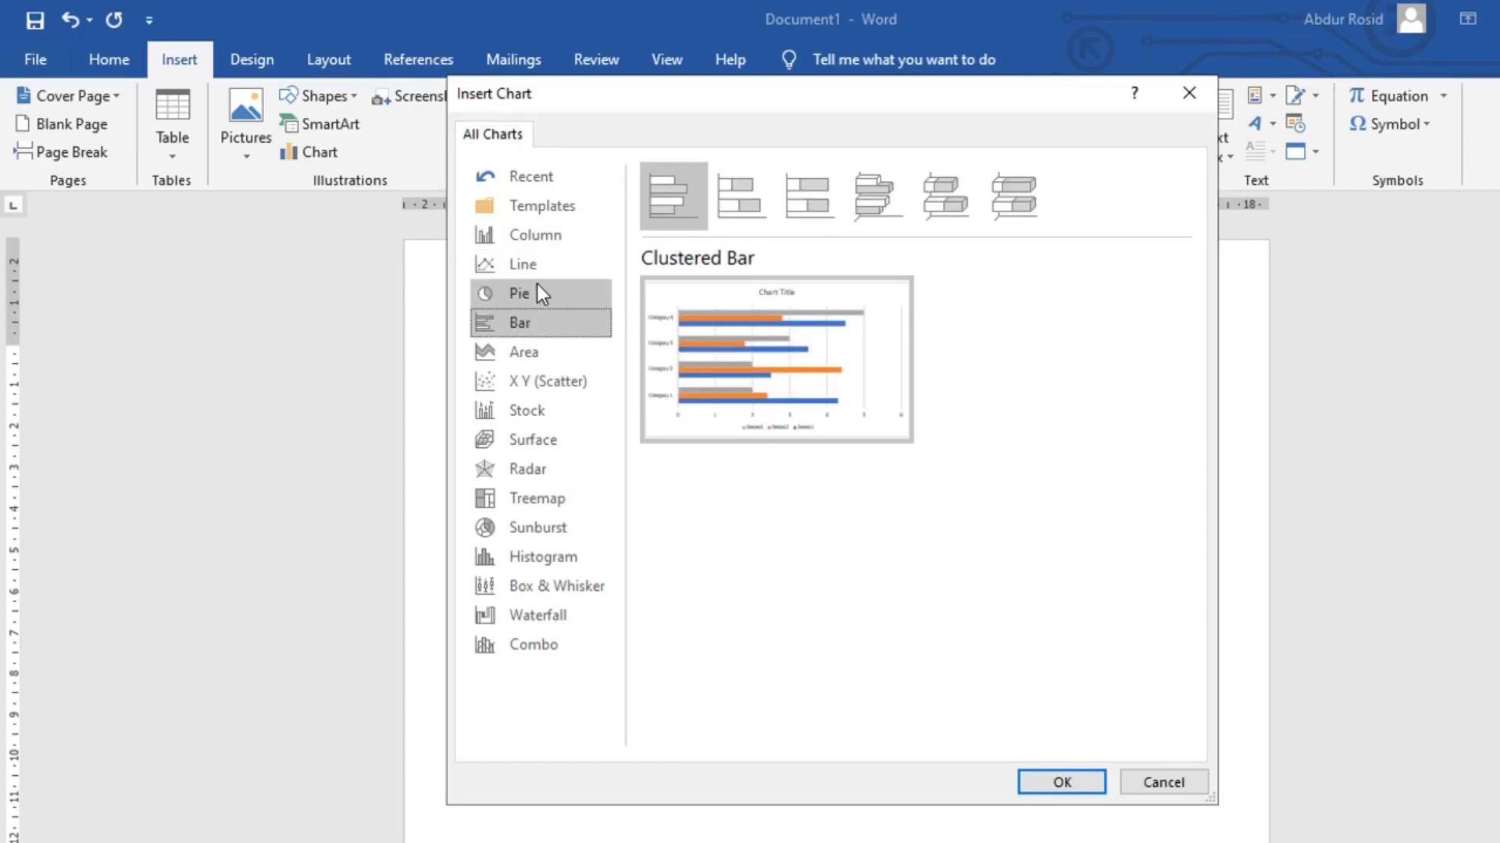
pyautogui.click(546, 266)
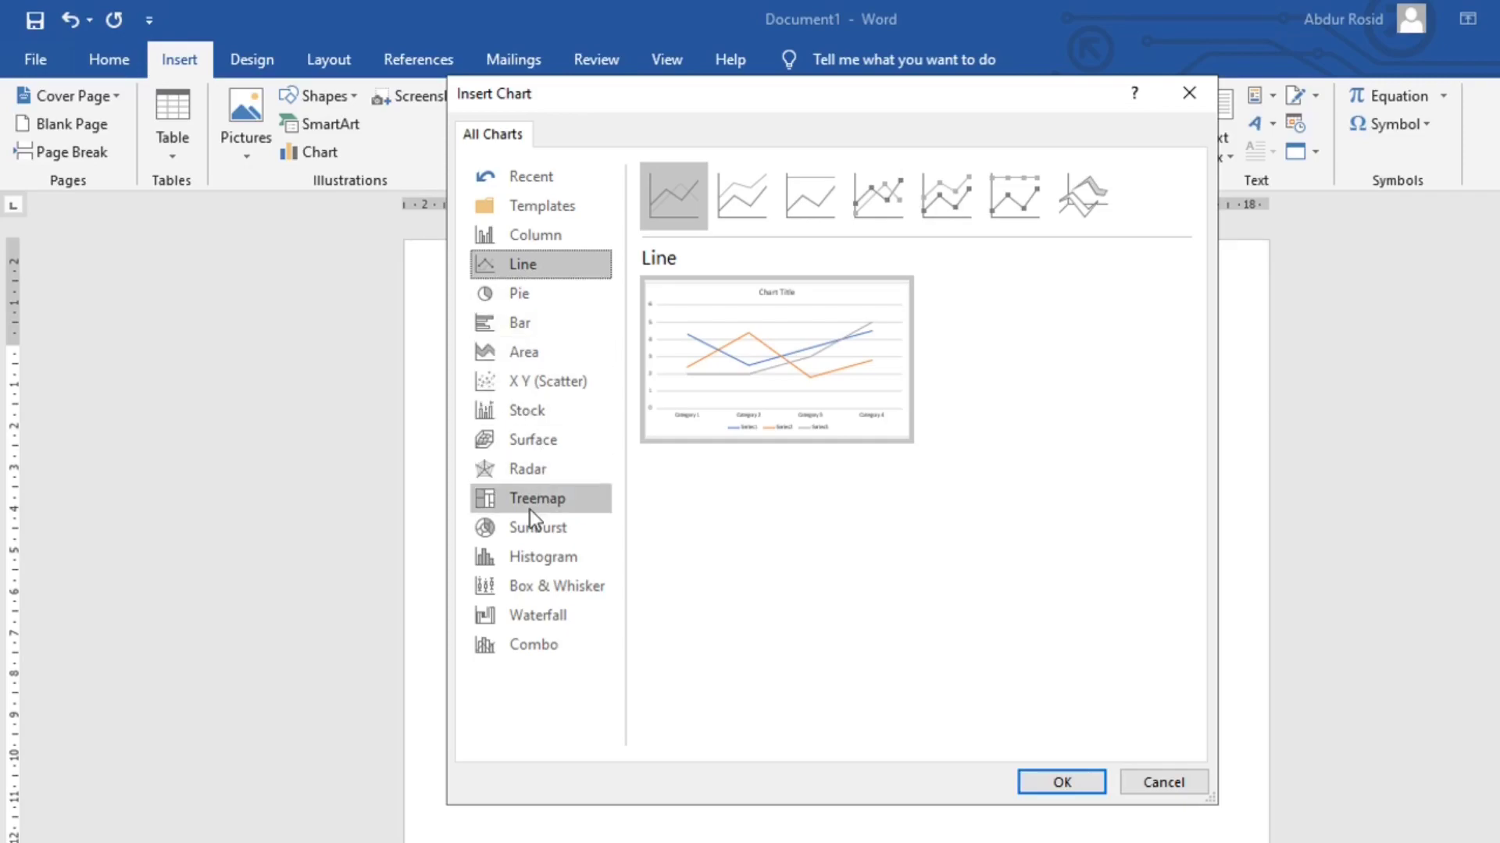
pyautogui.click(549, 241)
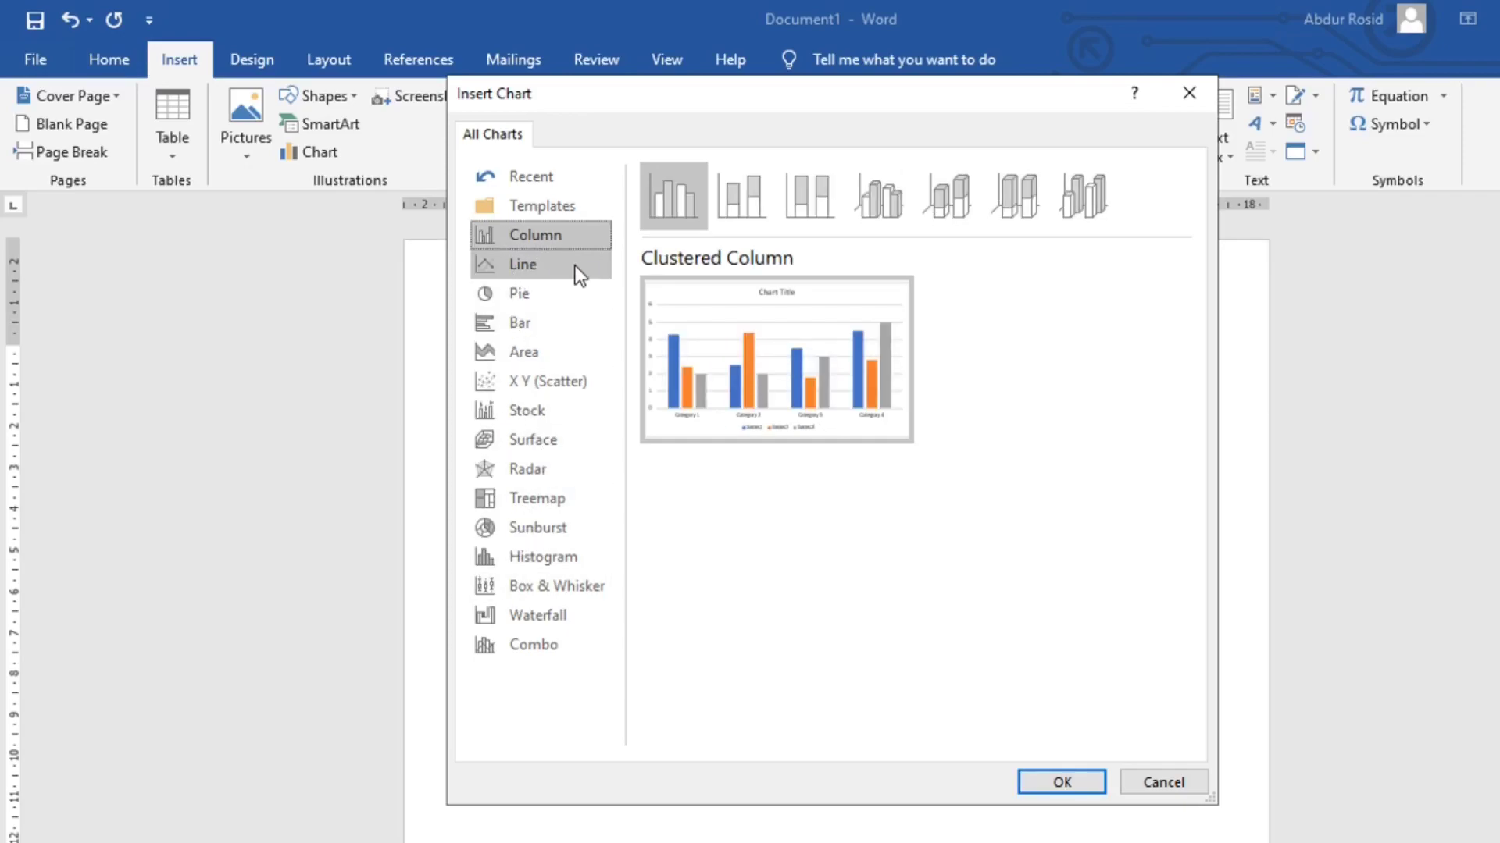
pyautogui.moveTo(730, 374)
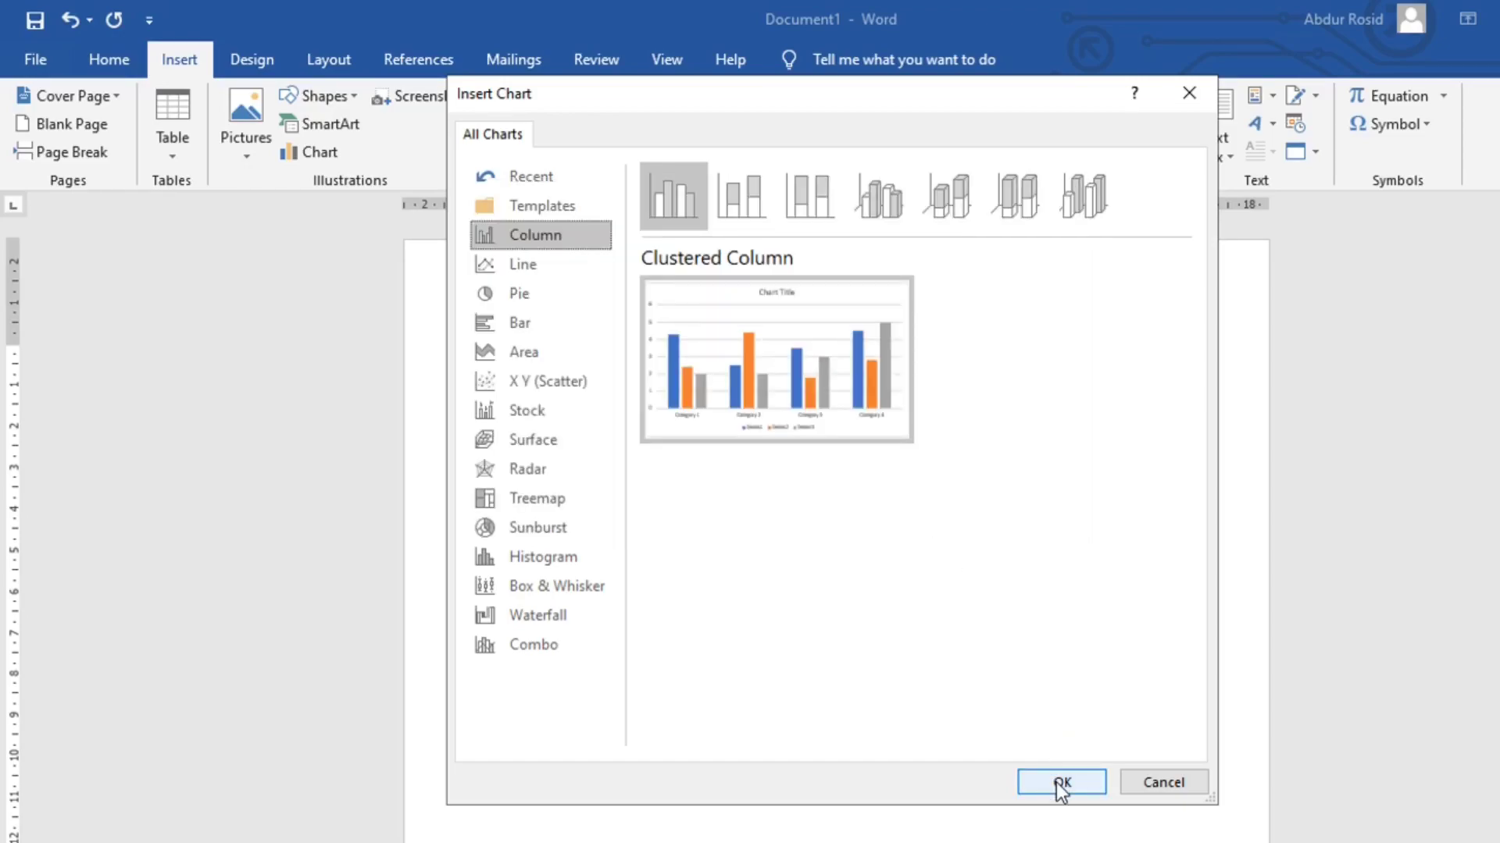
pyautogui.click(1148, 783)
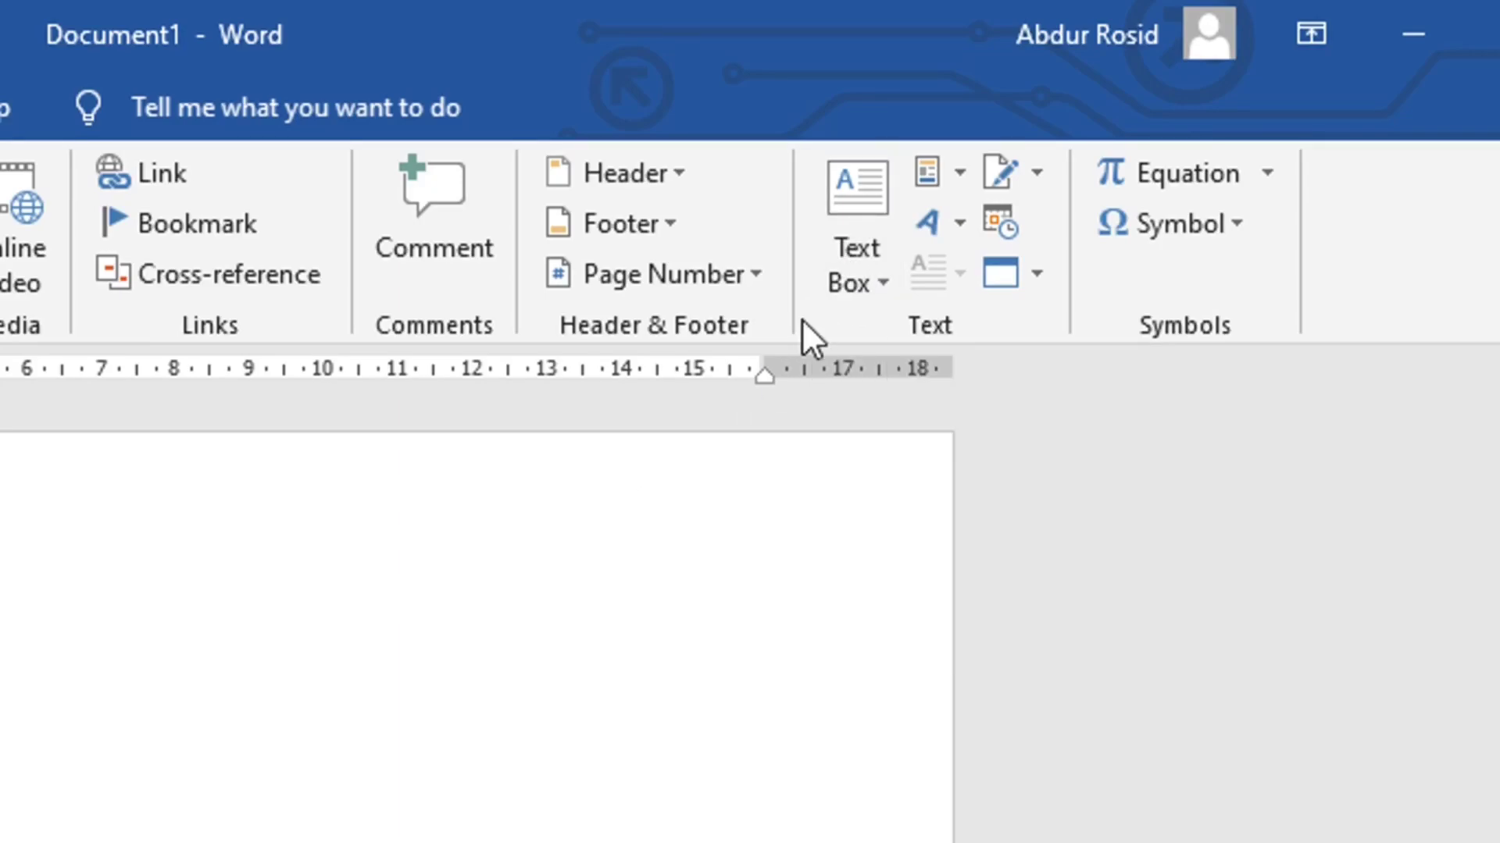
# Insert a Simple Text Box containing the lines "Nama:", "Kelas:" and "Alamat:", and delete it.
pyautogui.click(859, 228)
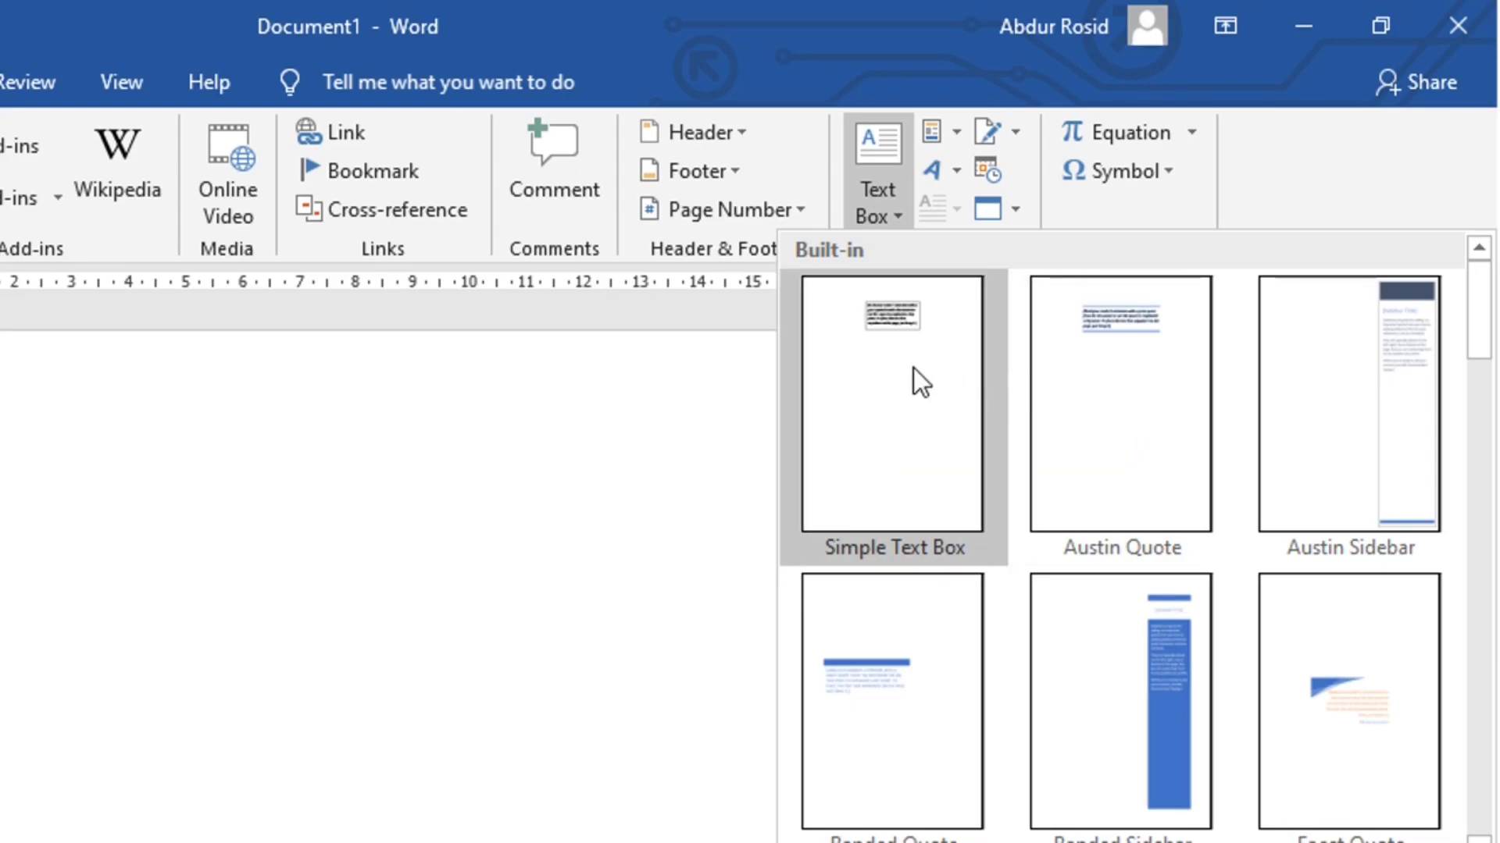
pyautogui.click(912, 367)
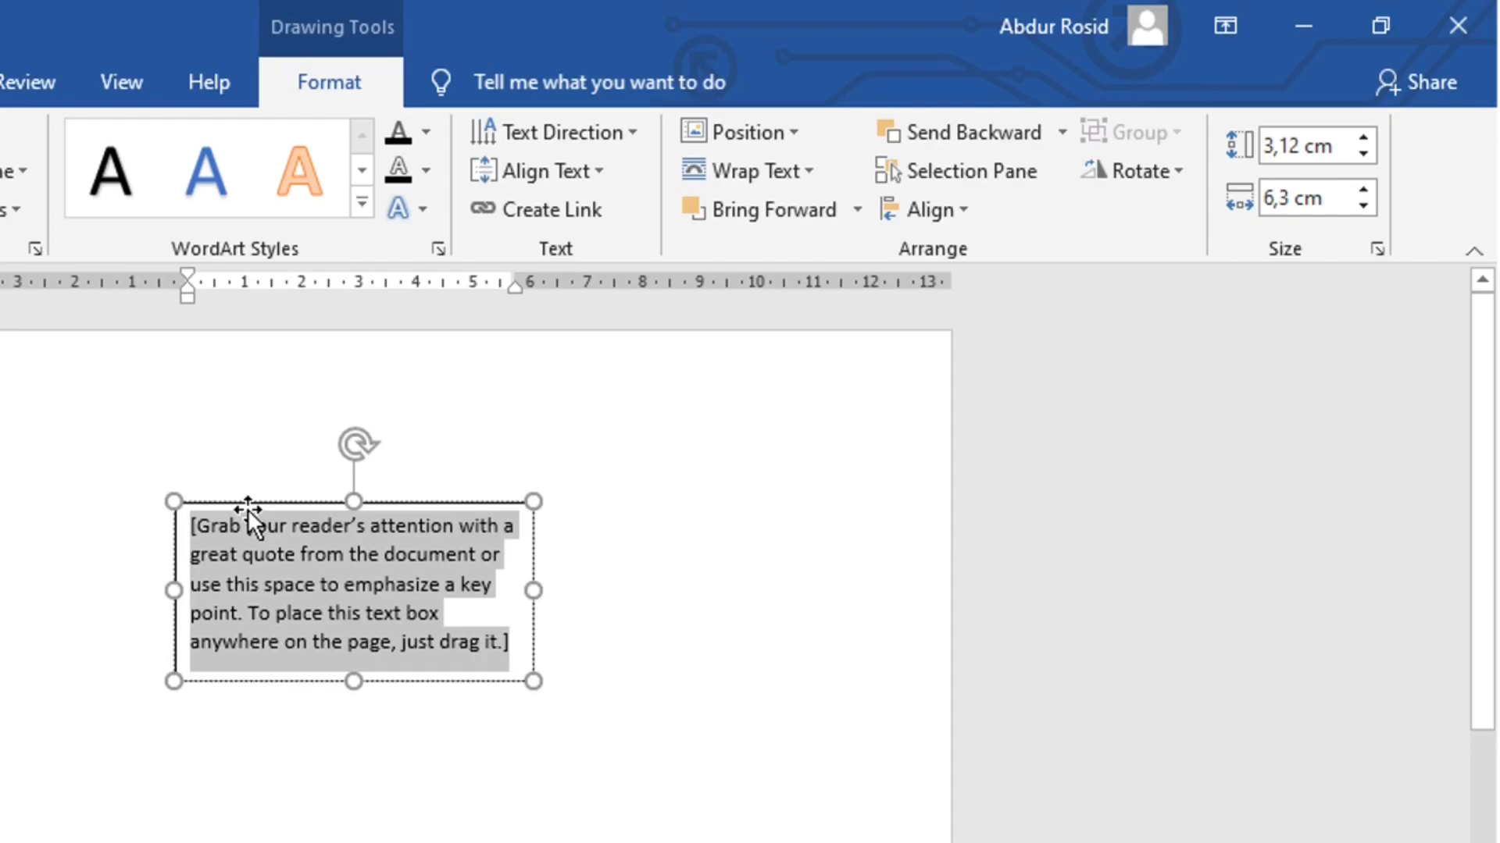
pyautogui.write('Nama')
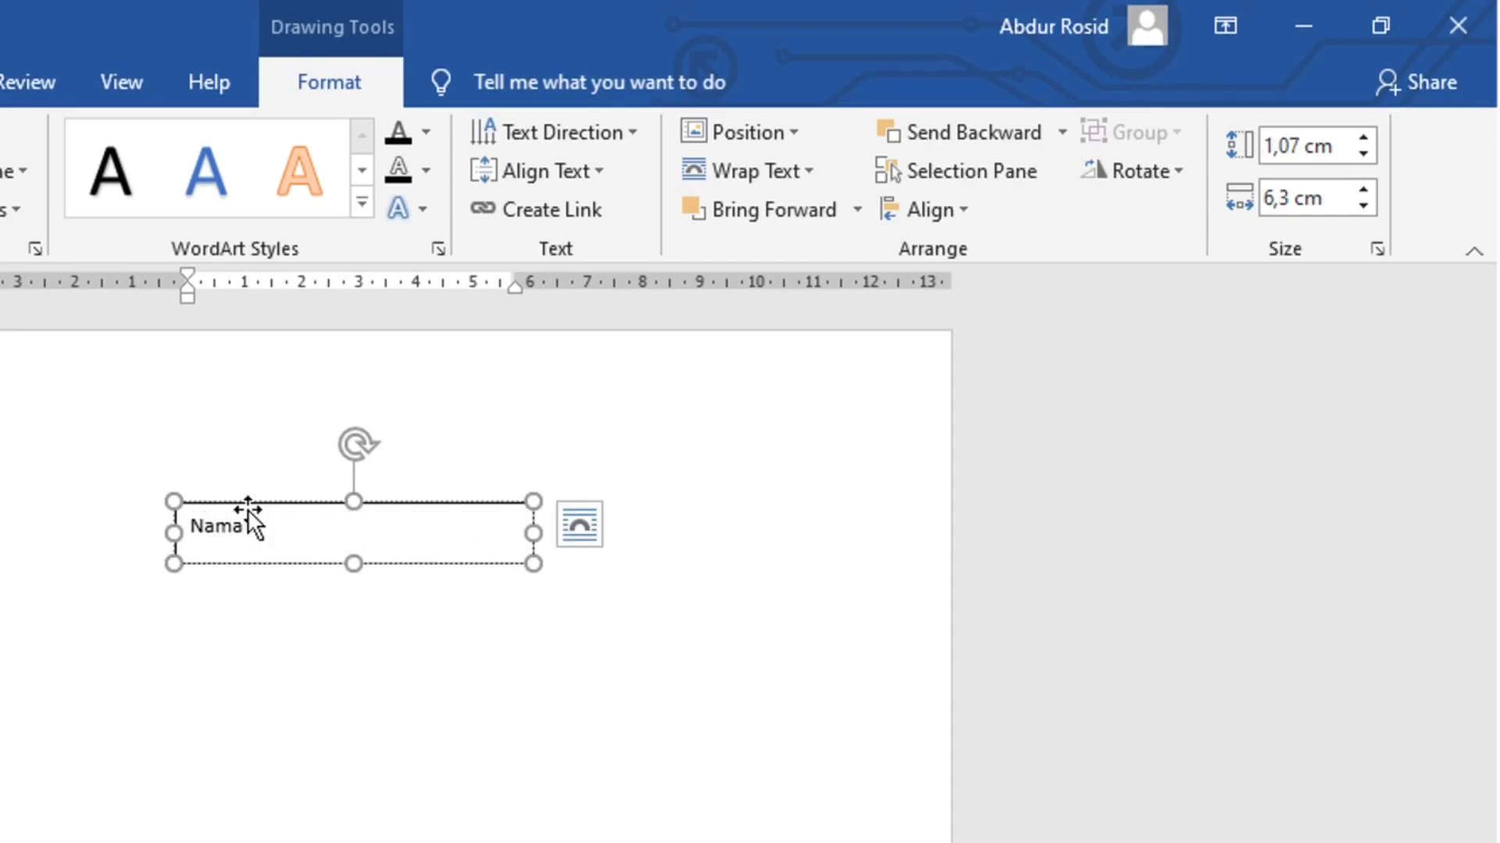
pyautogui.press('Return')
pyautogui.write('Kelas:')
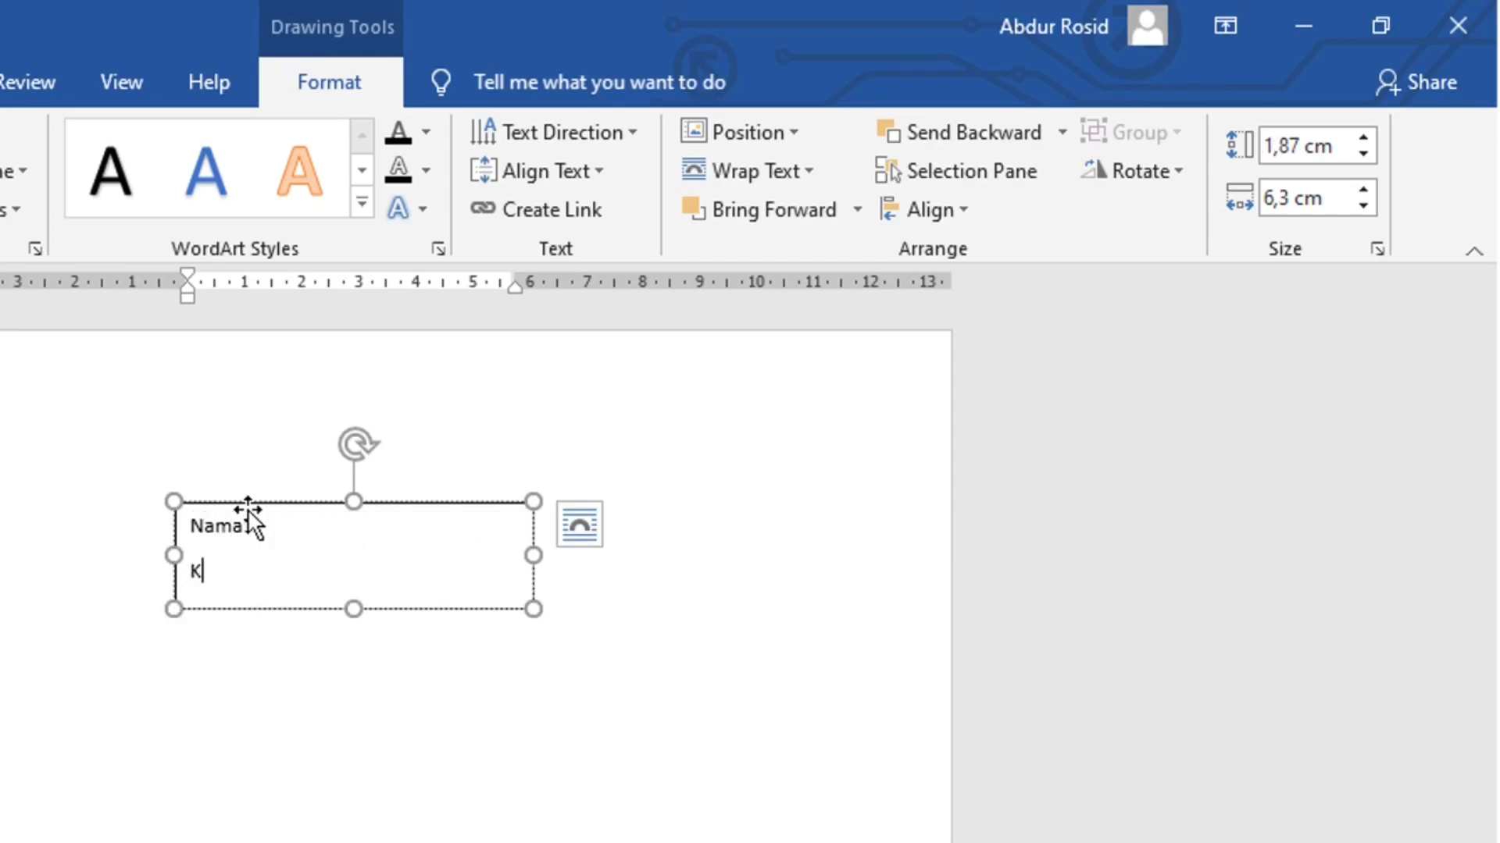
pyautogui.press('Return')
pyautogui.write('Alamat:')
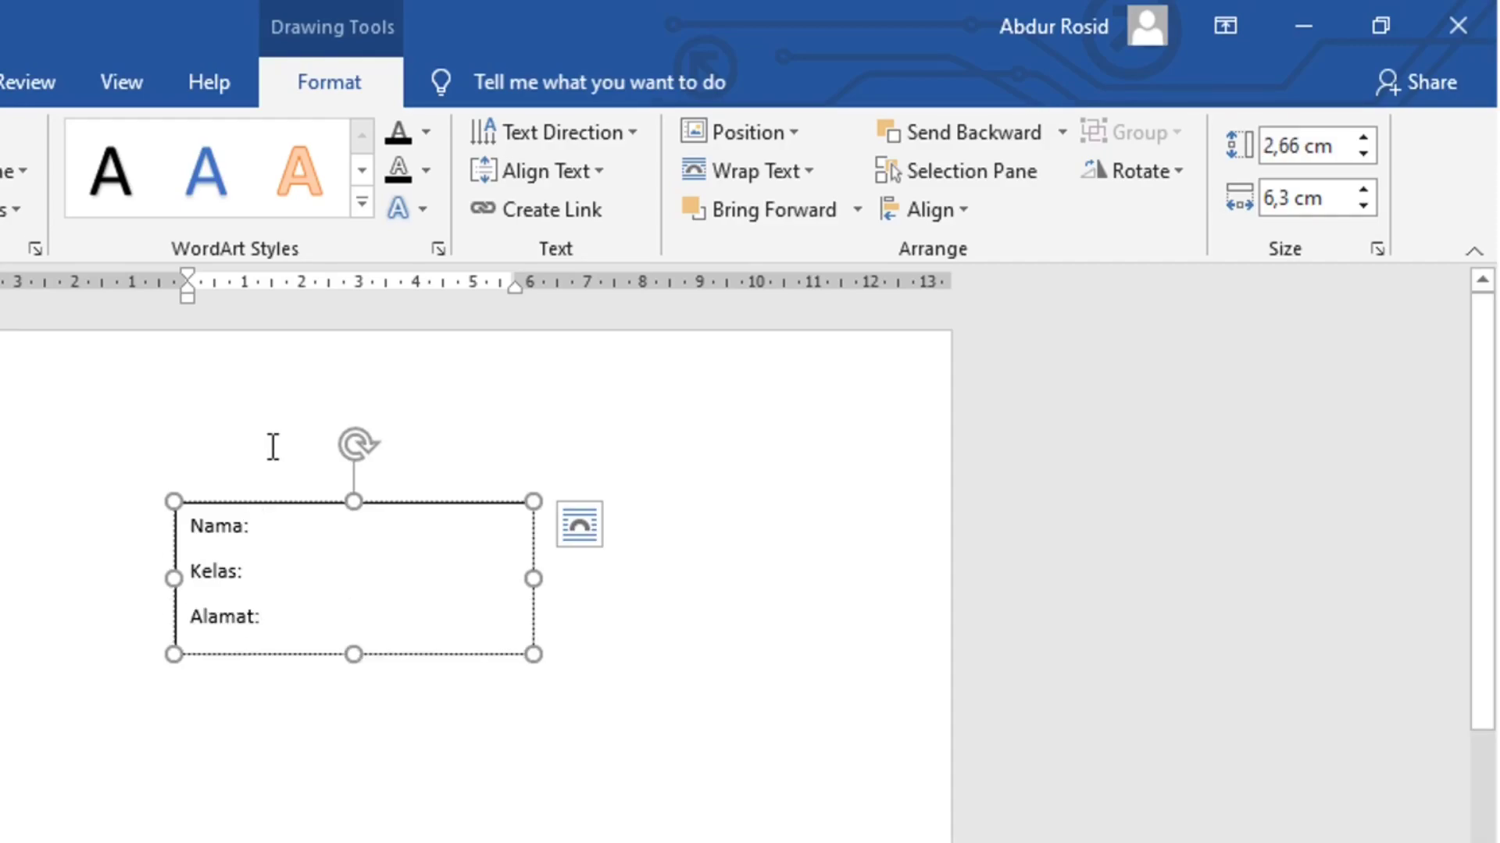
pyautogui.click(64, 519)
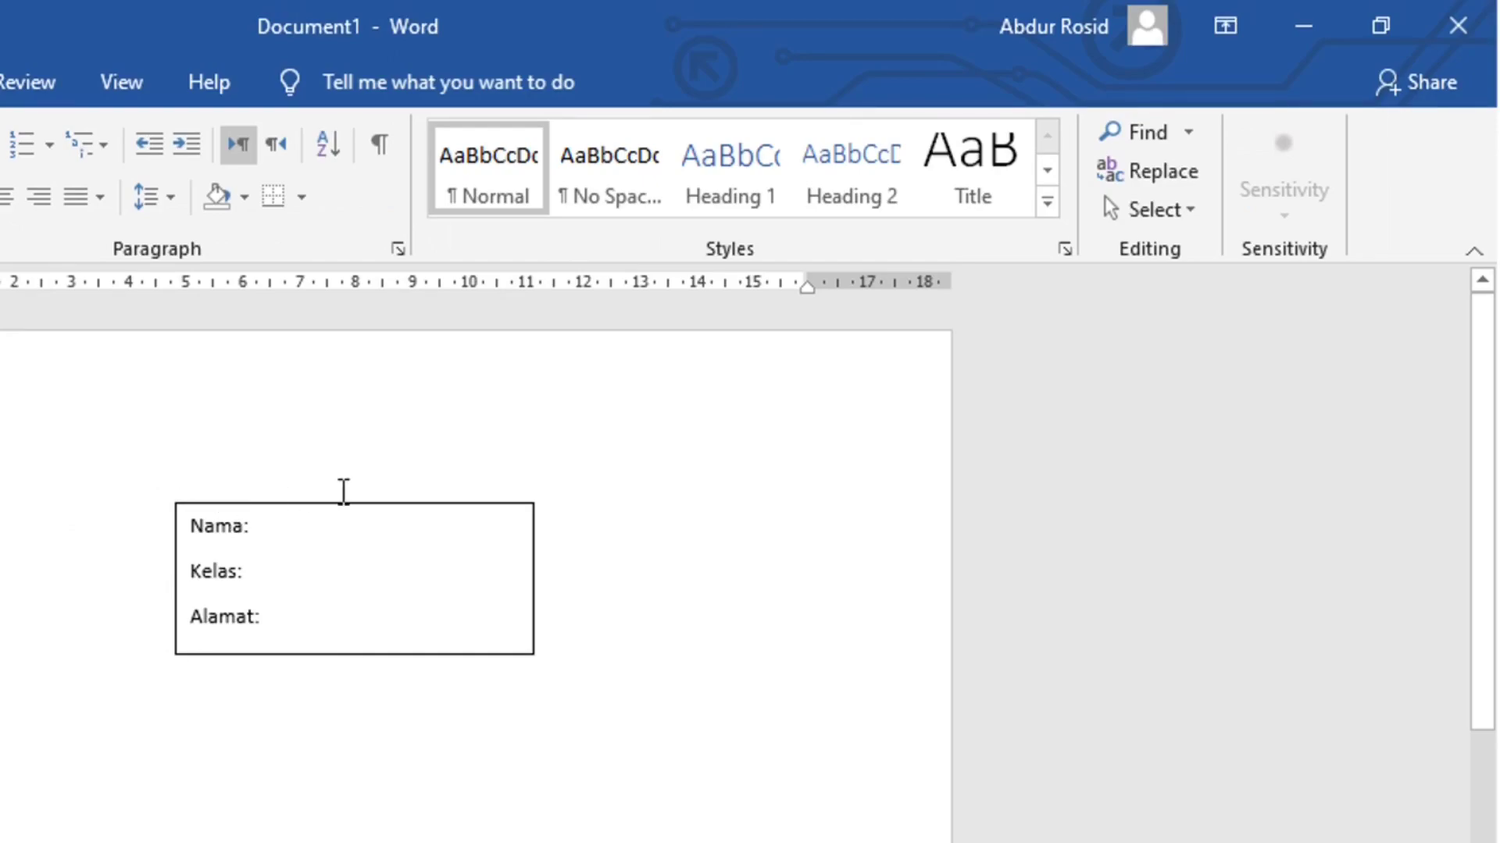
pyautogui.click(335, 504)
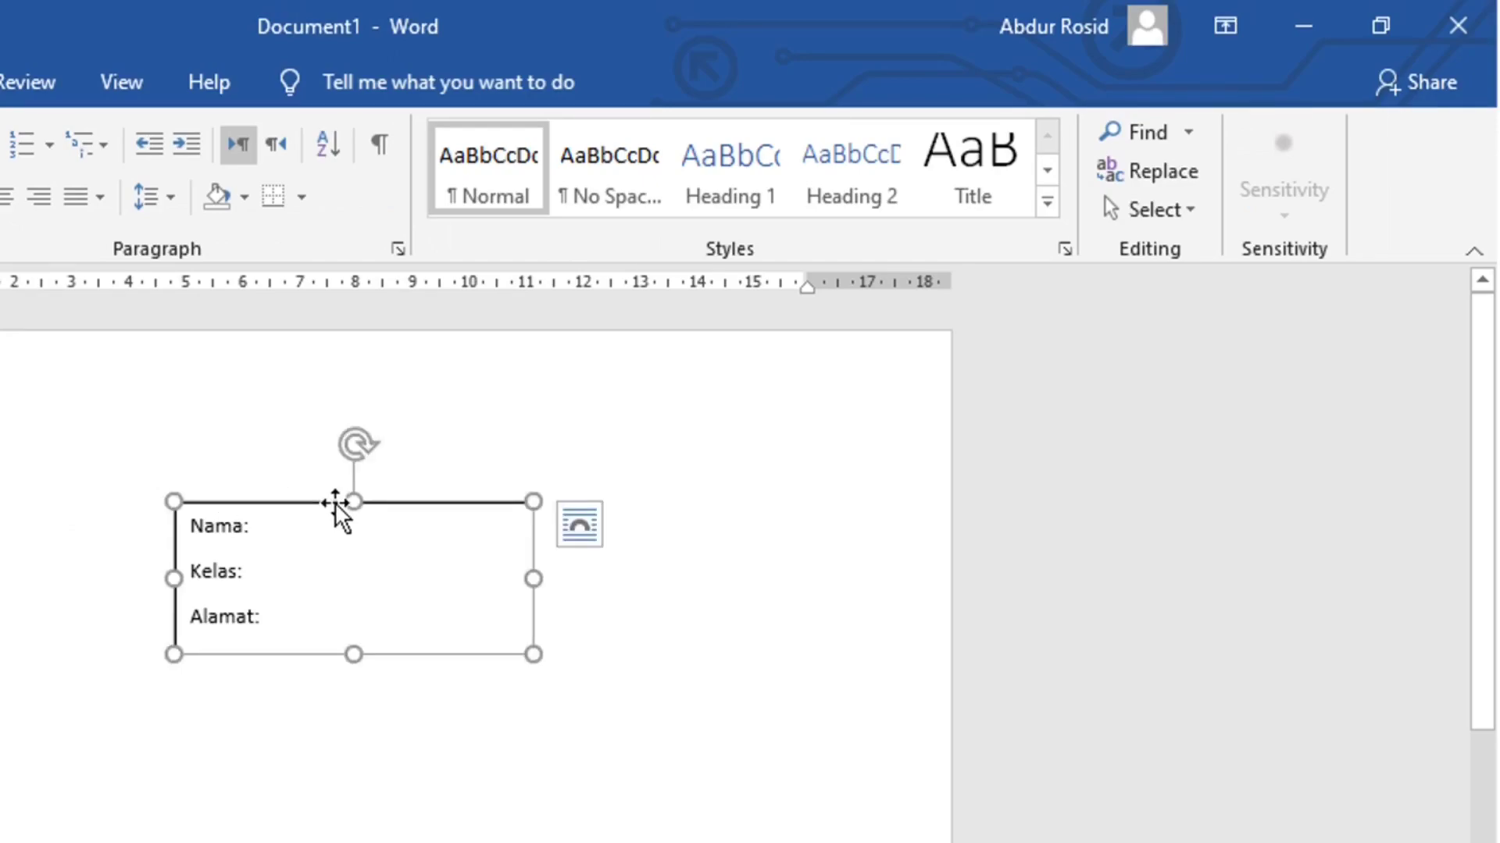
pyautogui.press('Delete')
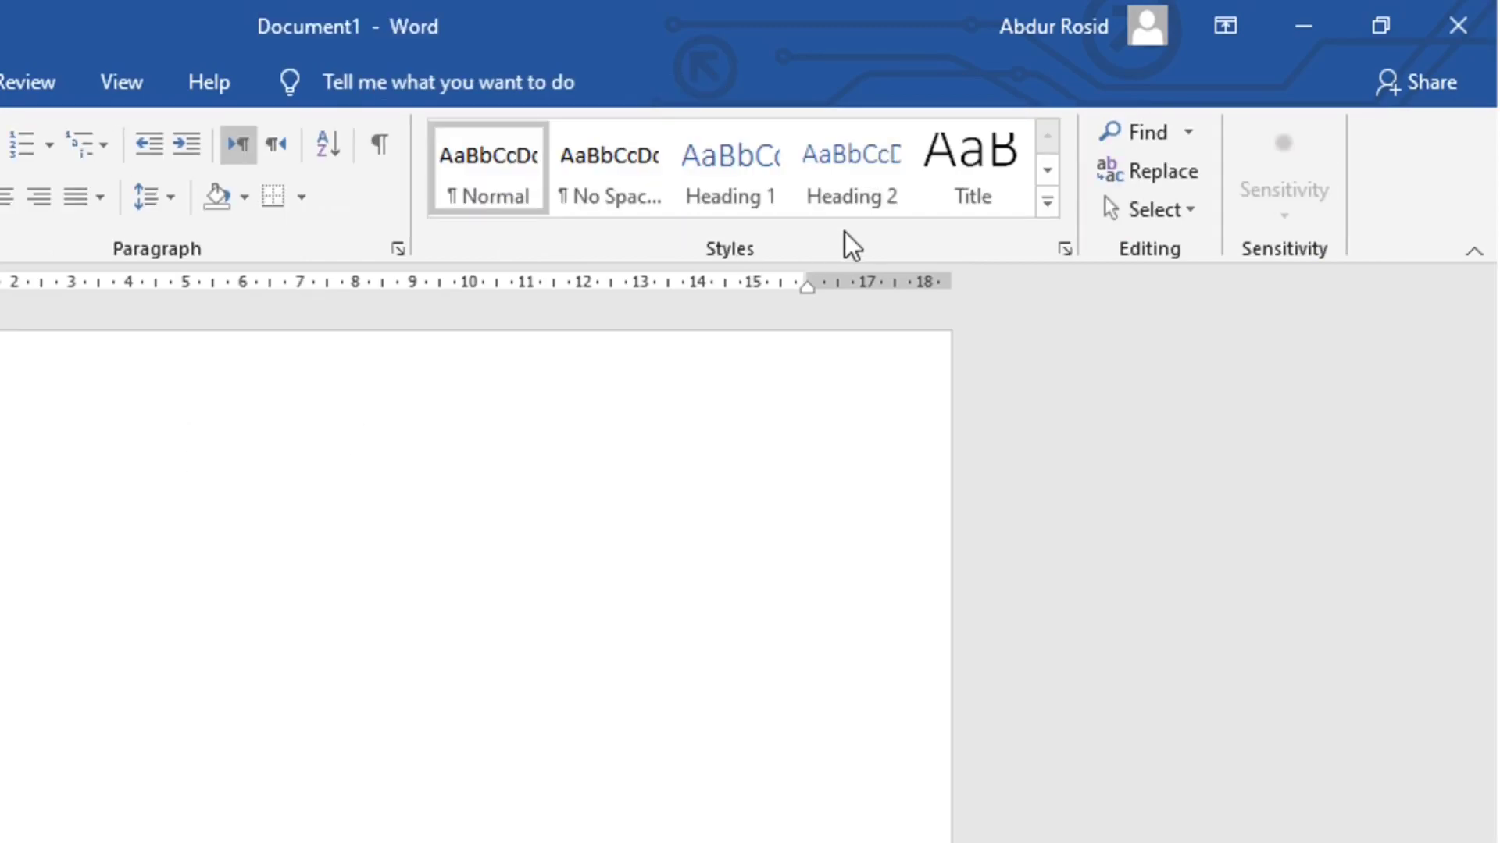
# Insert WordArt in the blue style with reflection reading "SD Islam Al Azhar 16", and delete it.
pyautogui.hotkey('alt', 'n')
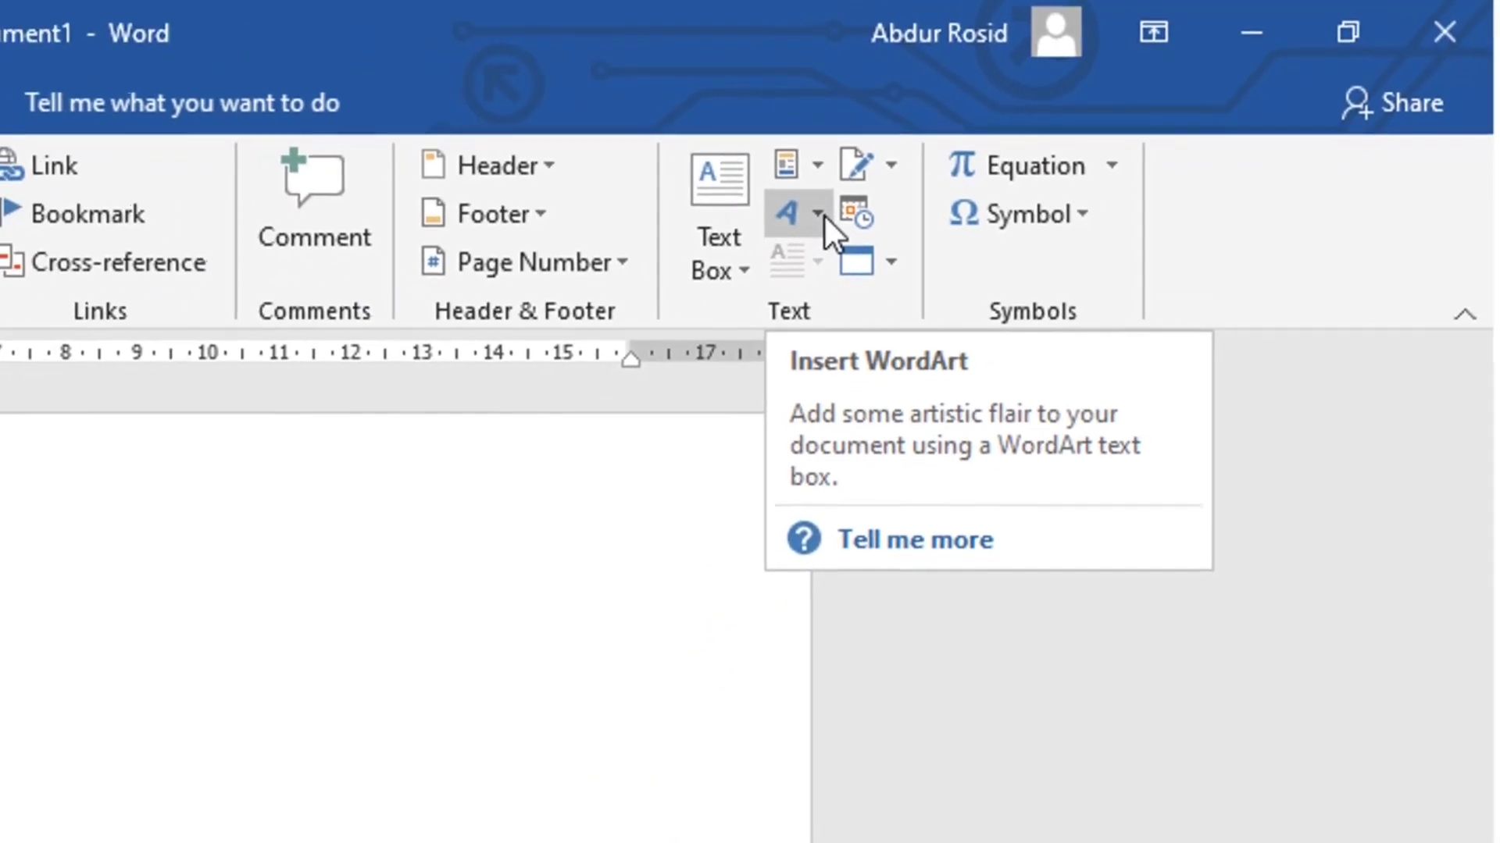
pyautogui.click(576, 363)
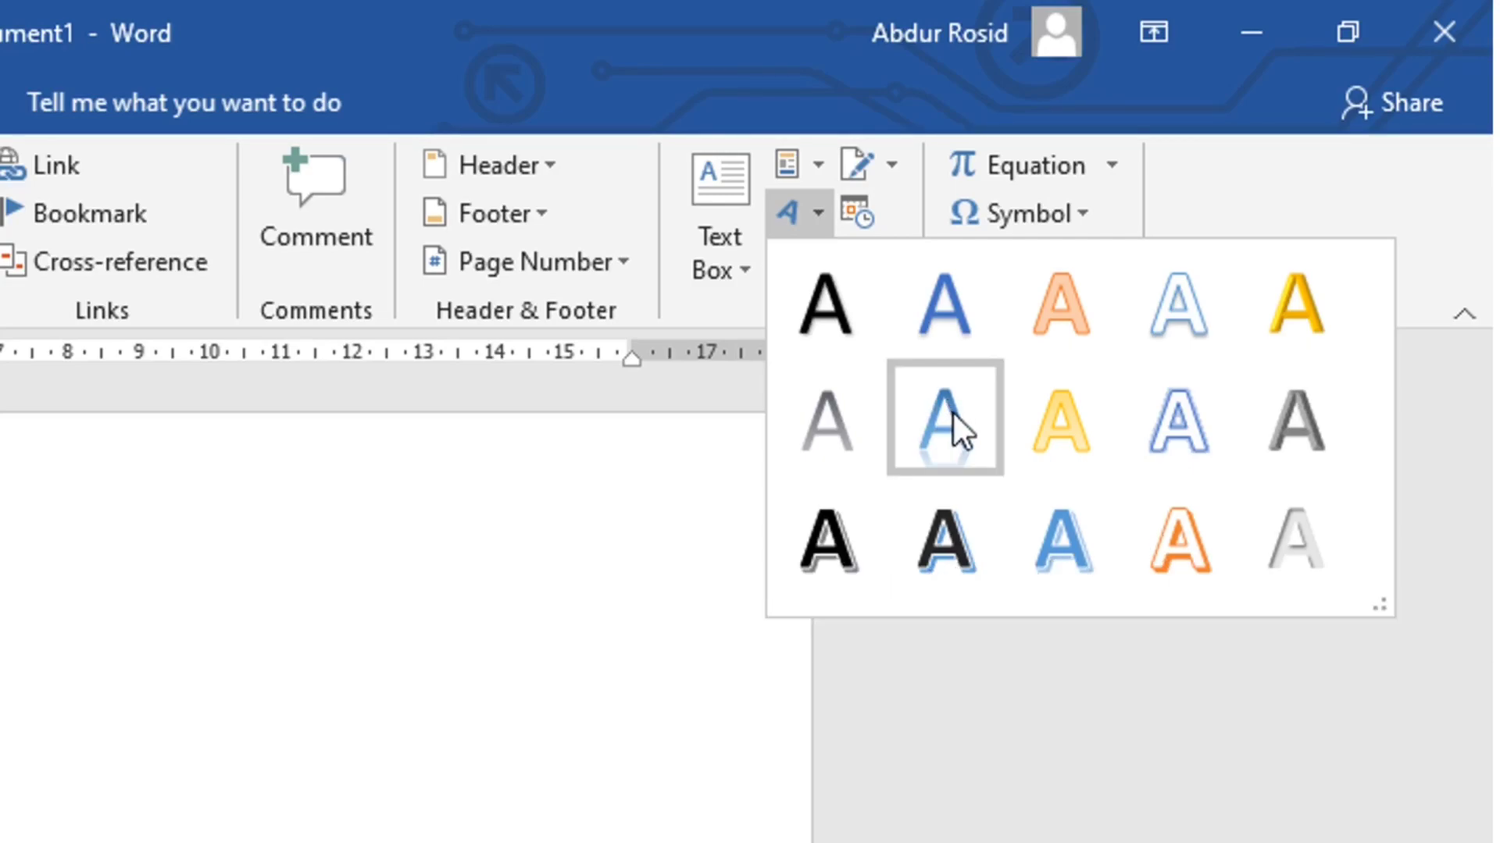
pyautogui.click(954, 414)
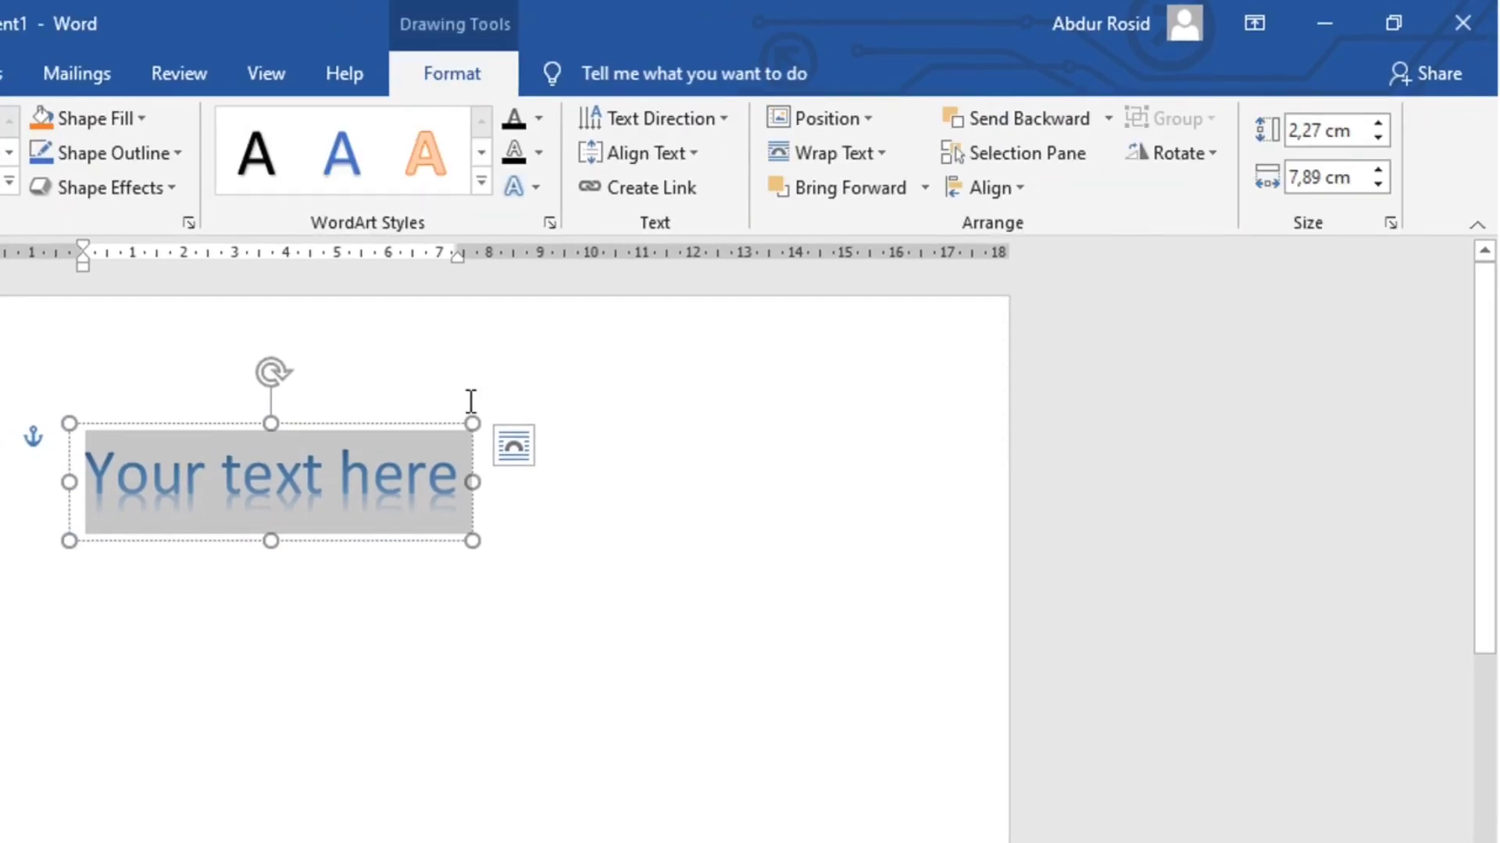
pyautogui.write('SD')
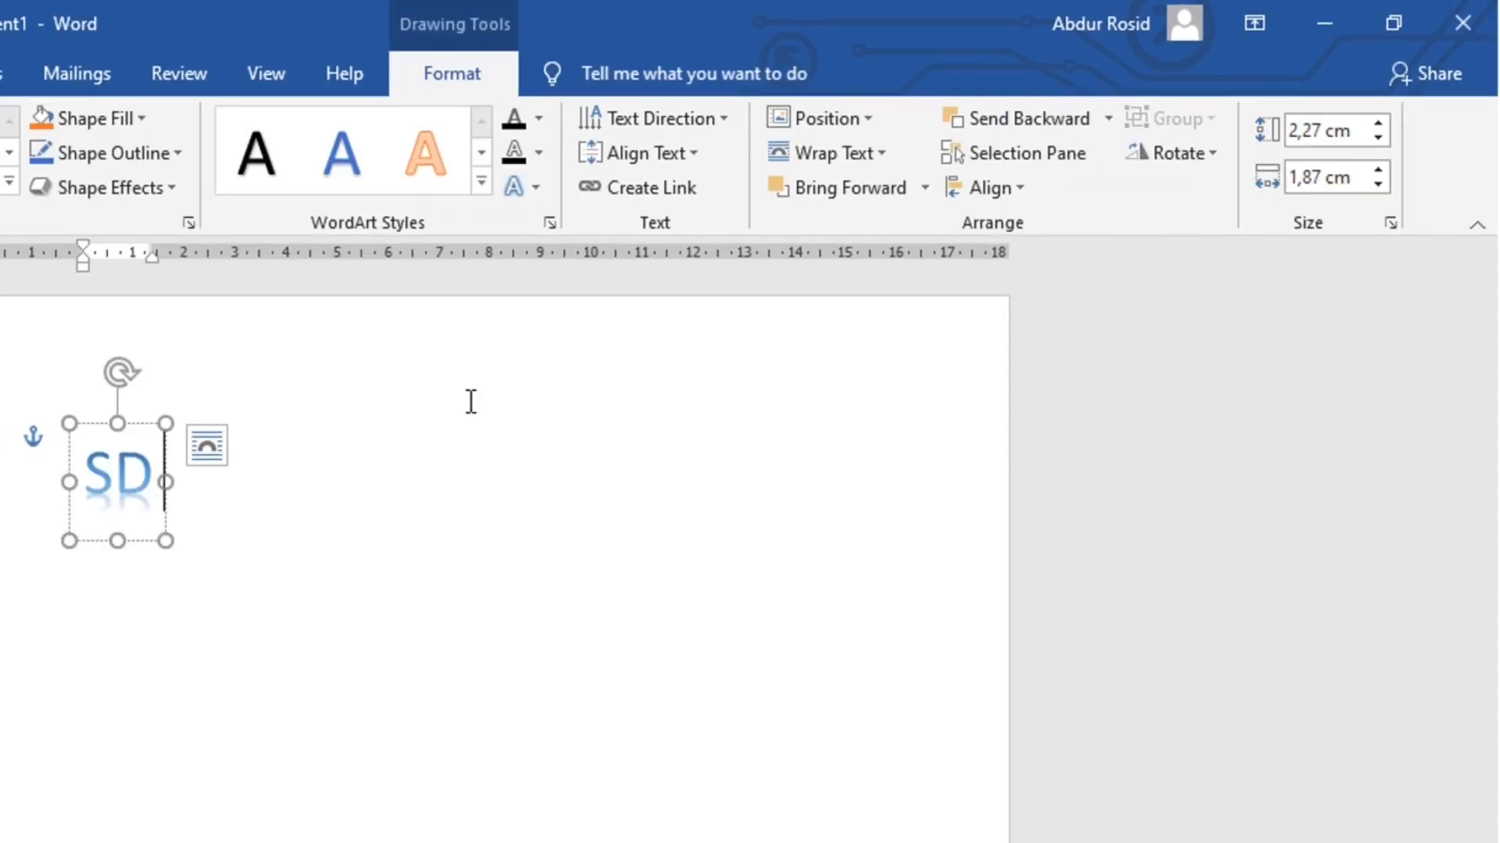
pyautogui.write(' Islam A')
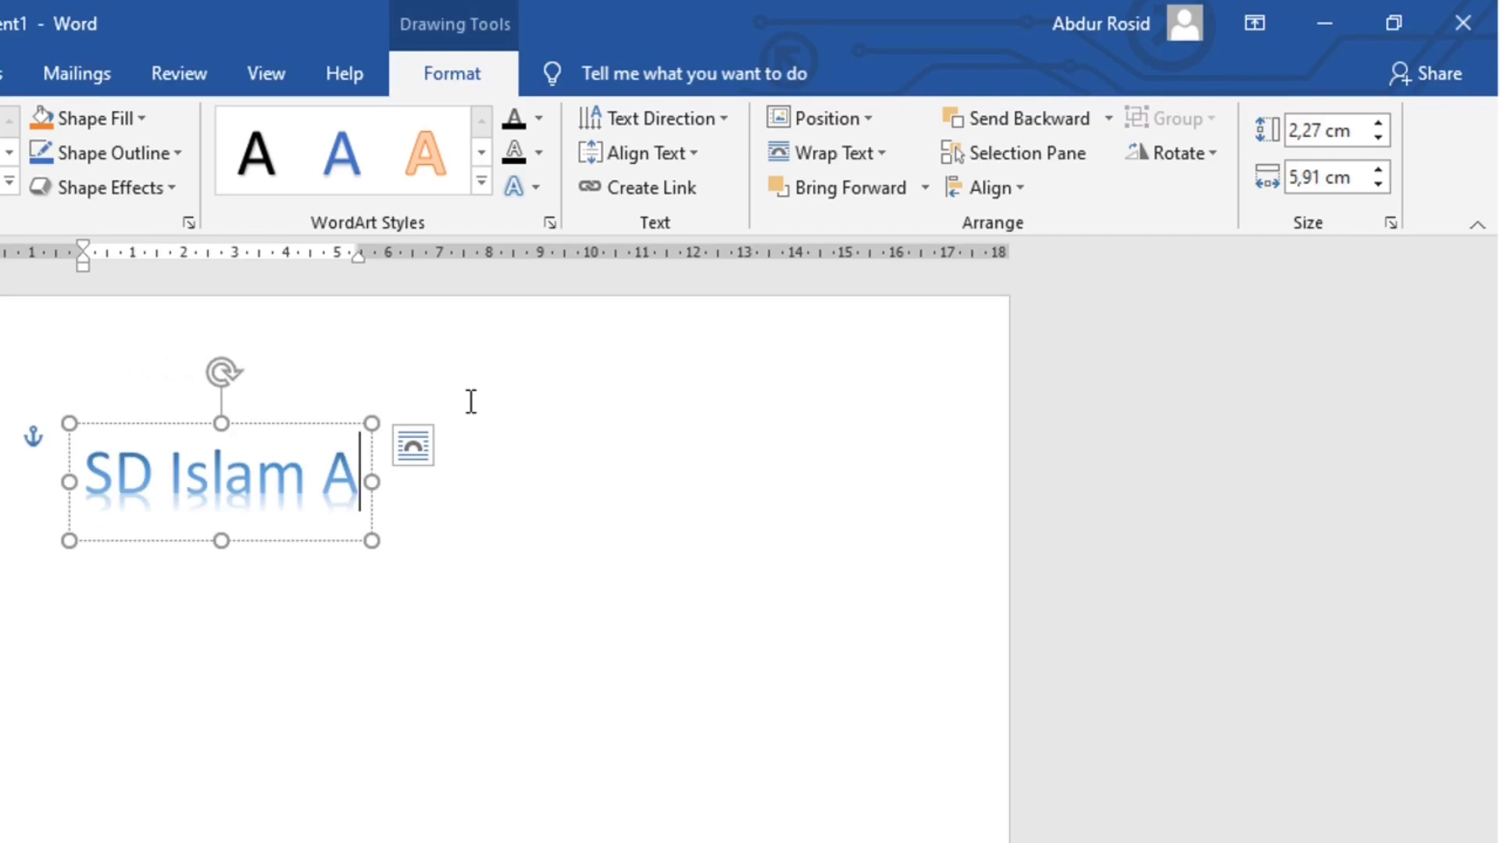
pyautogui.write('l Azhar')
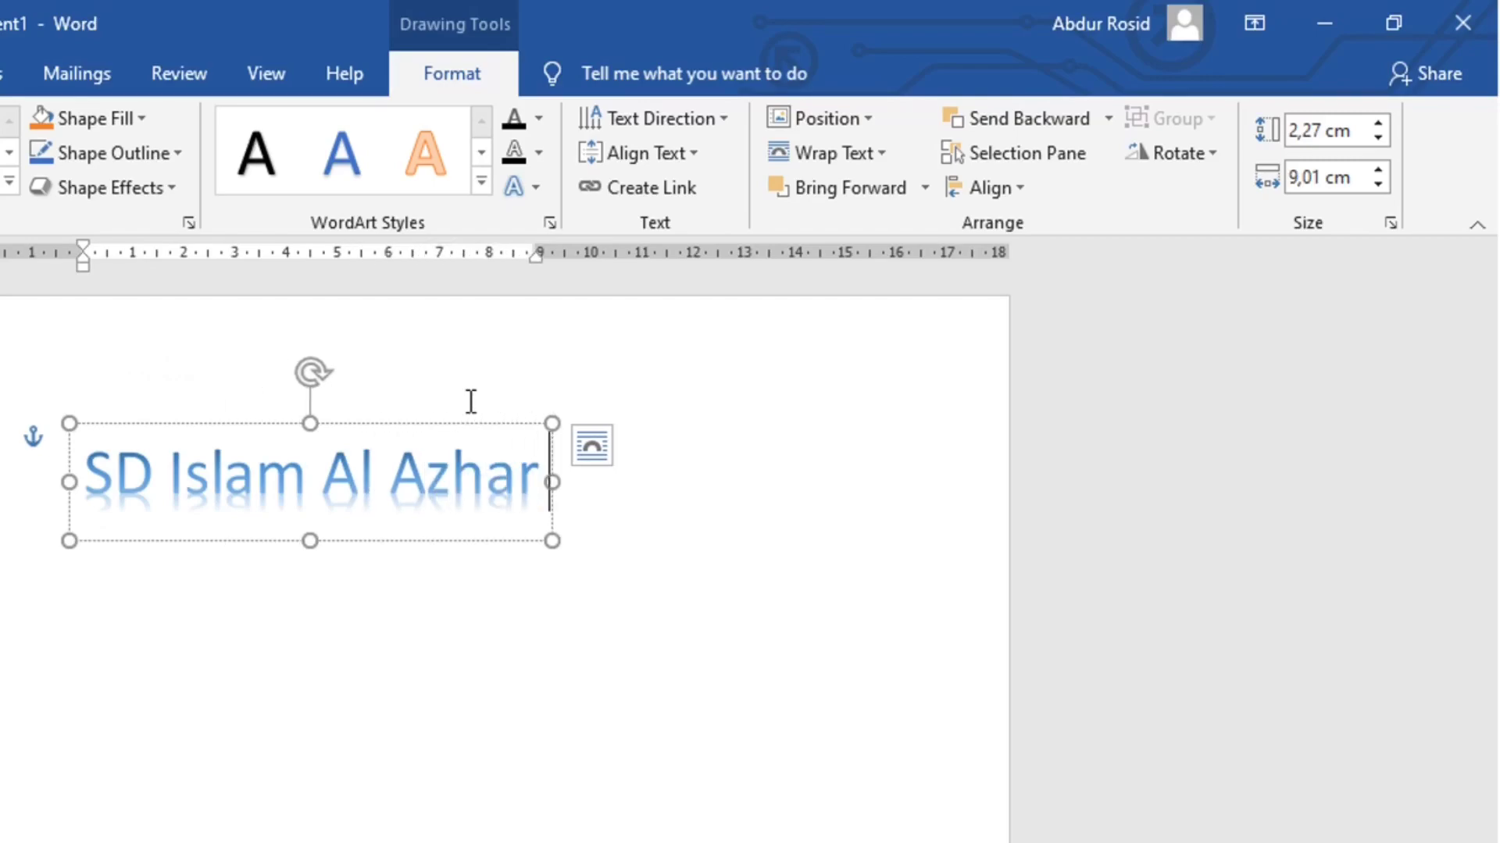
pyautogui.write(' 16')
pyautogui.click(461, 397)
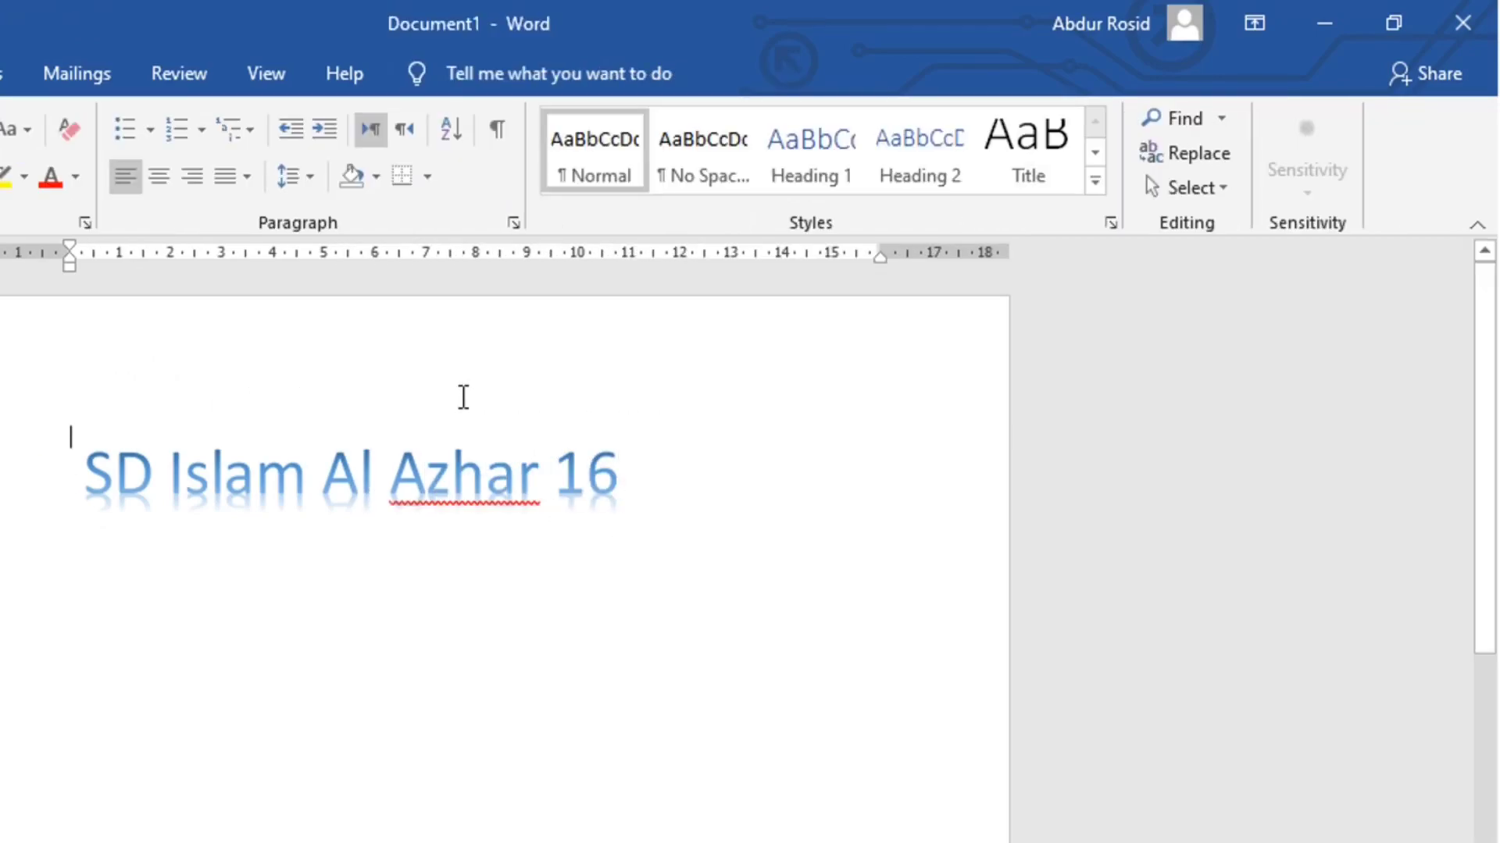
pyautogui.click(484, 461)
pyautogui.click(486, 425)
pyautogui.press('Delete')
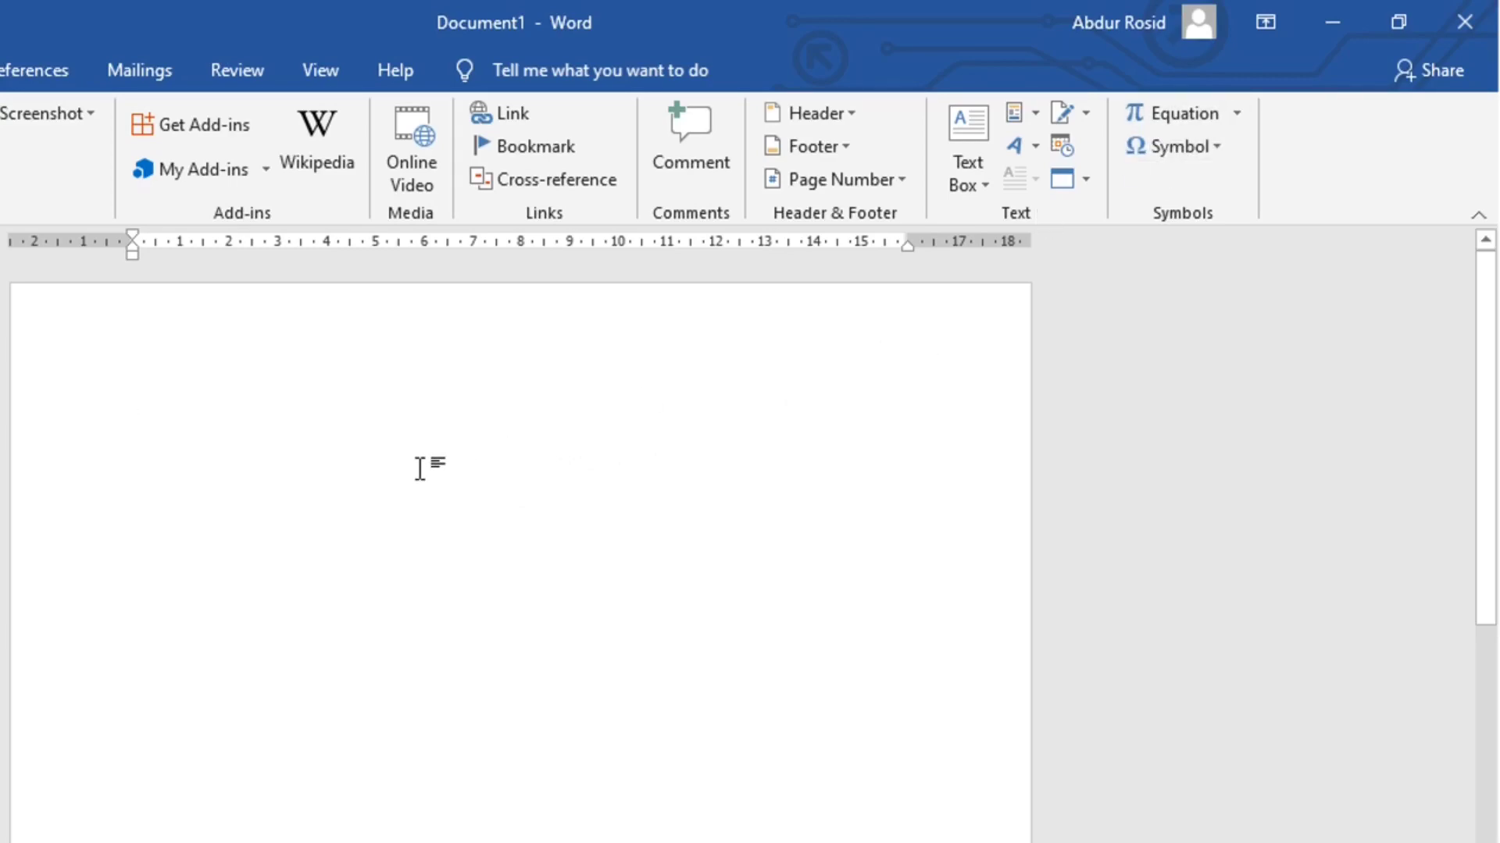
# Insert a new equation with the Superscript structure, using 5 as the base and 2 as the exponent.
pyautogui.click(1188, 120)
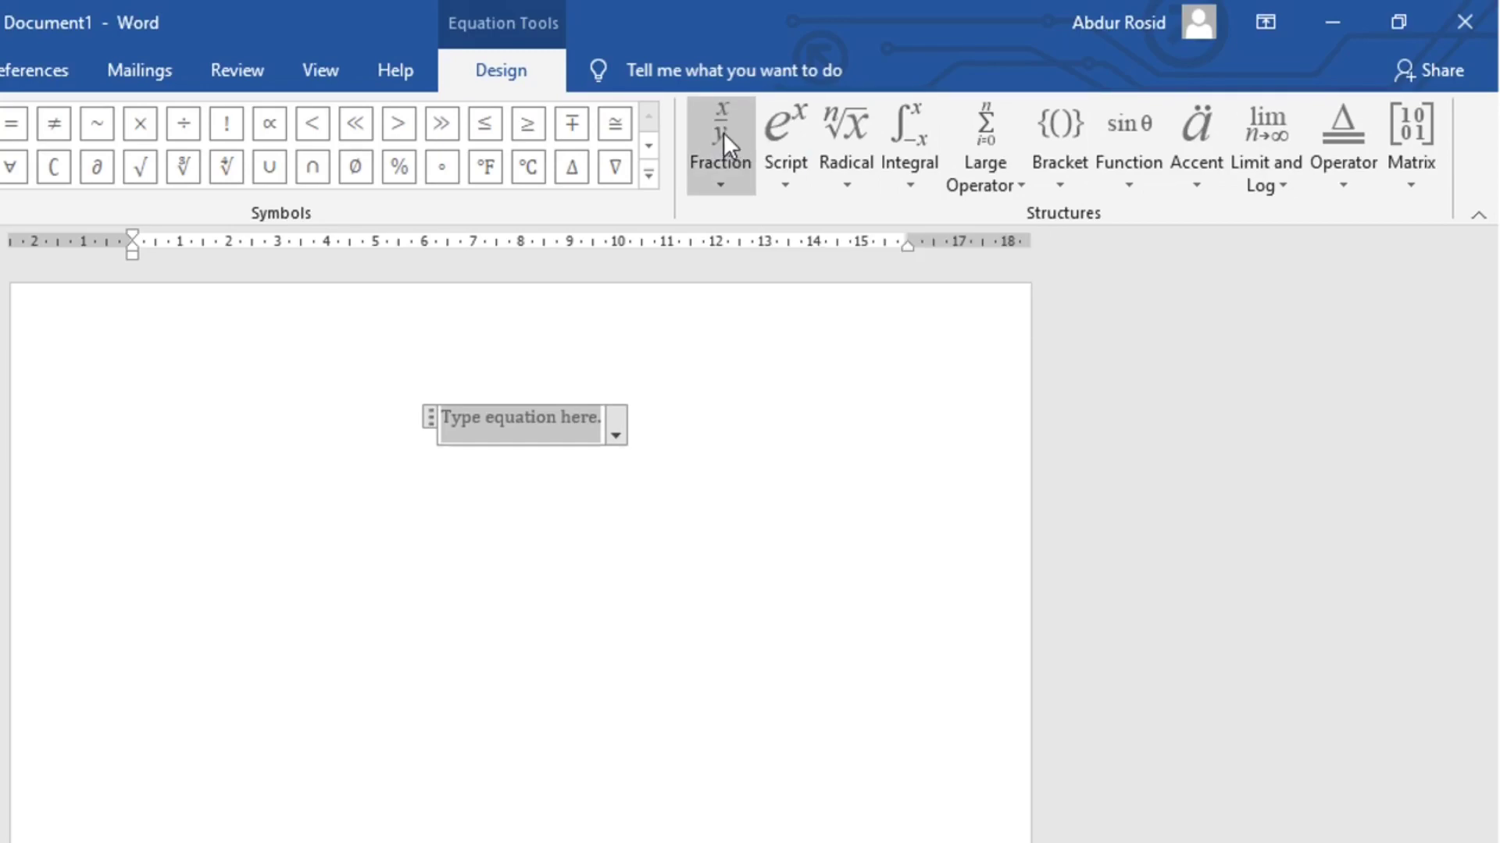
pyautogui.click(781, 134)
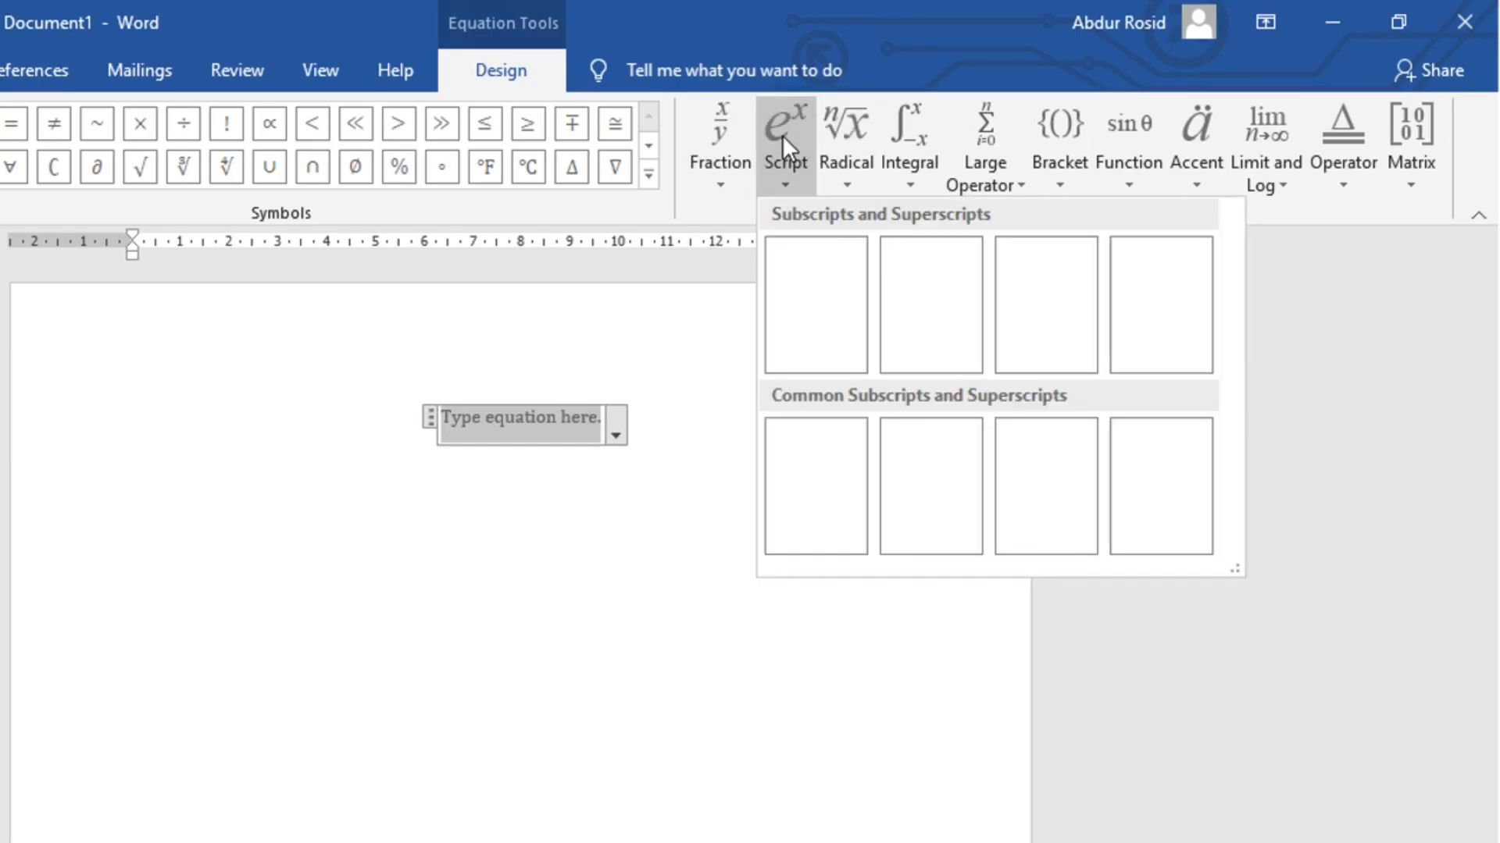
pyautogui.click(813, 323)
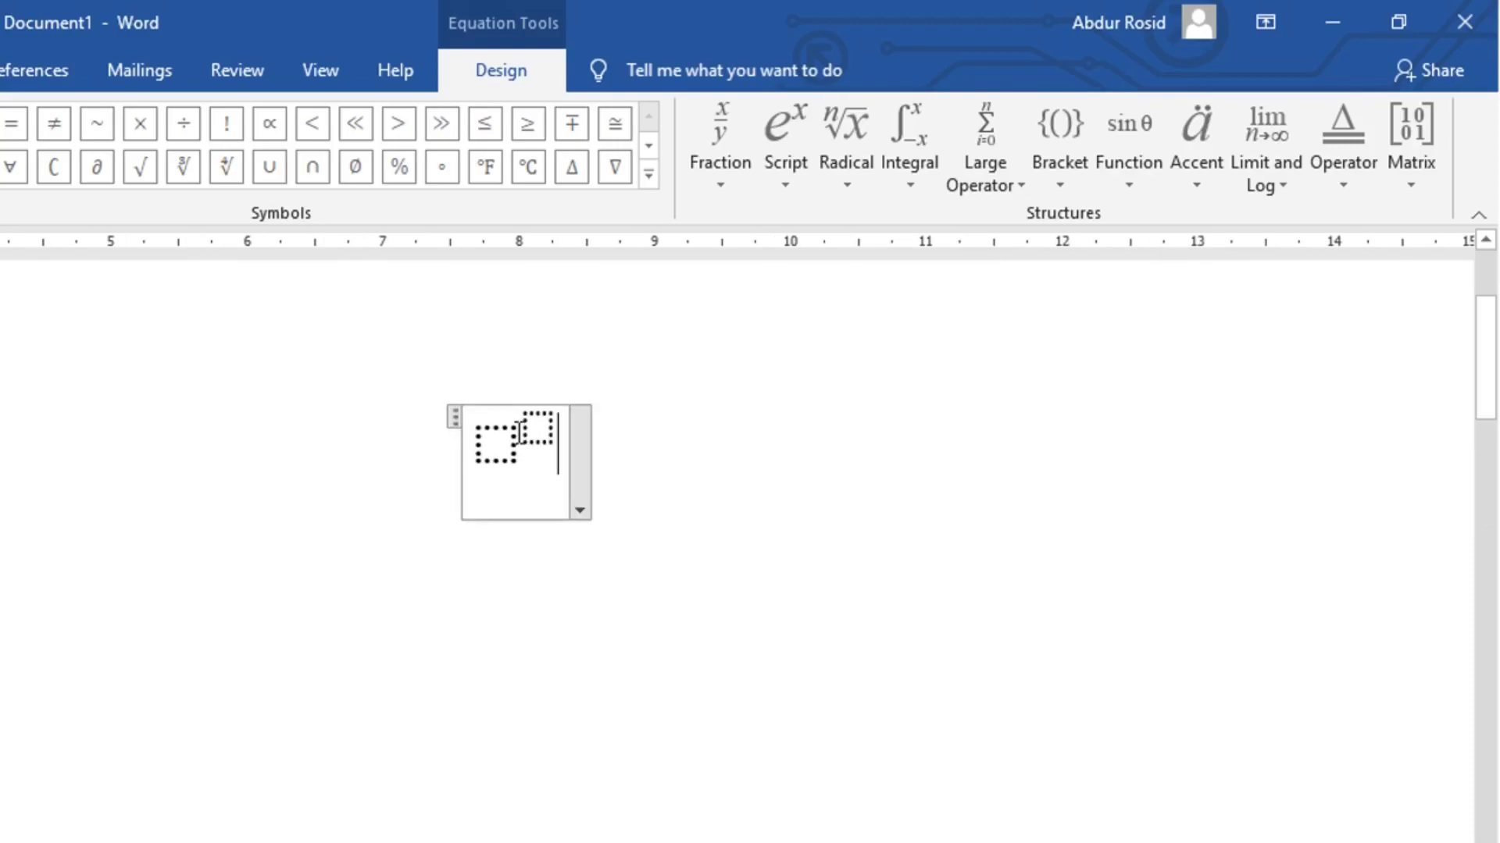
pyautogui.click(509, 449)
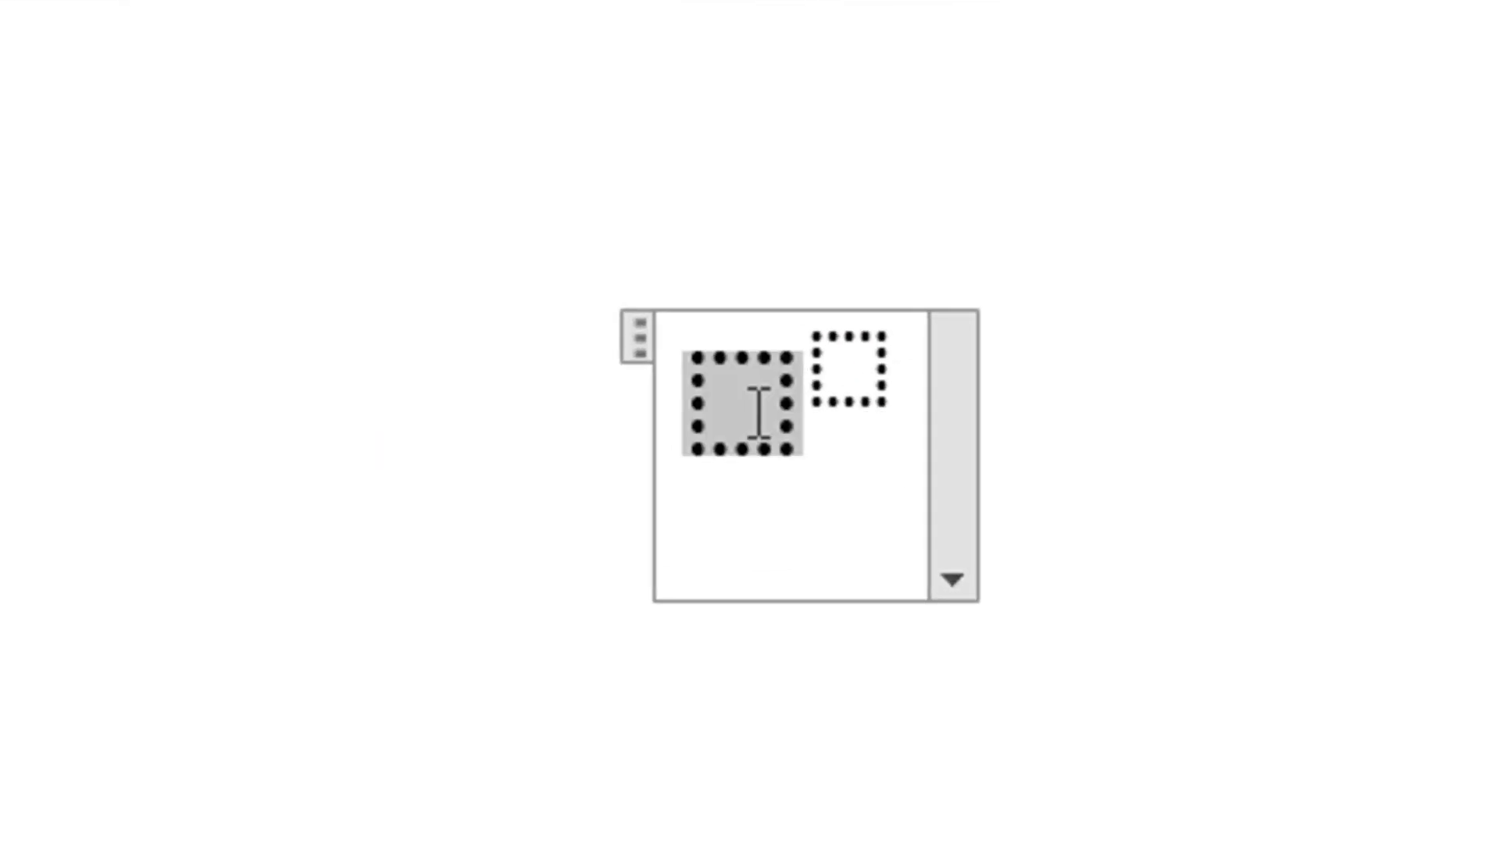
pyautogui.write('5')
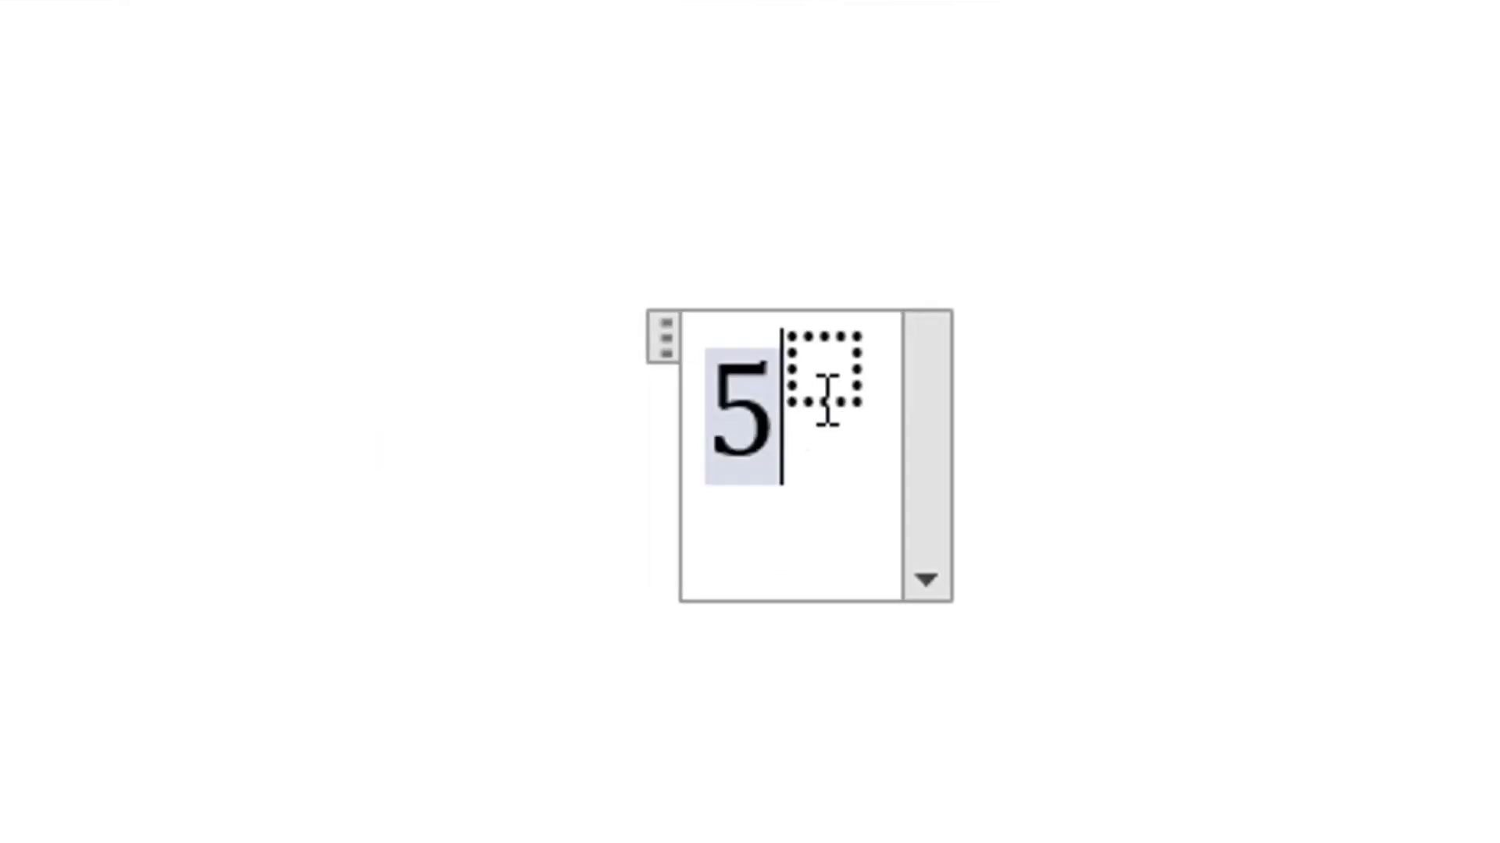
pyautogui.click(828, 358)
pyautogui.write('2')
pyautogui.click(1129, 453)
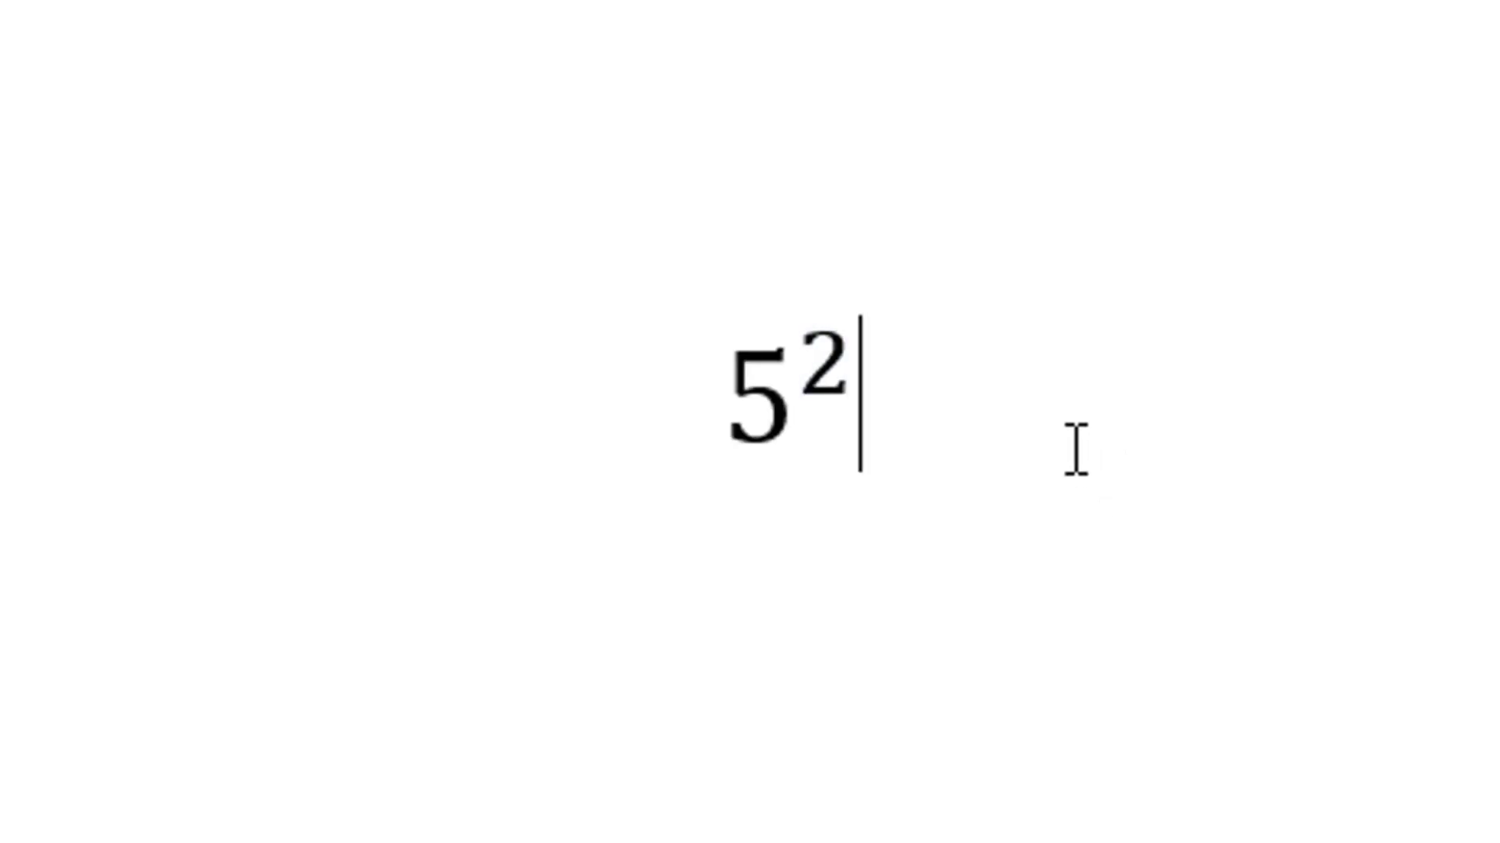
# Undo the exponent entry, then select the whole superscript equation and delete it.
pyautogui.hotkey('ctrl', 'z')
pyautogui.click(683, 297)
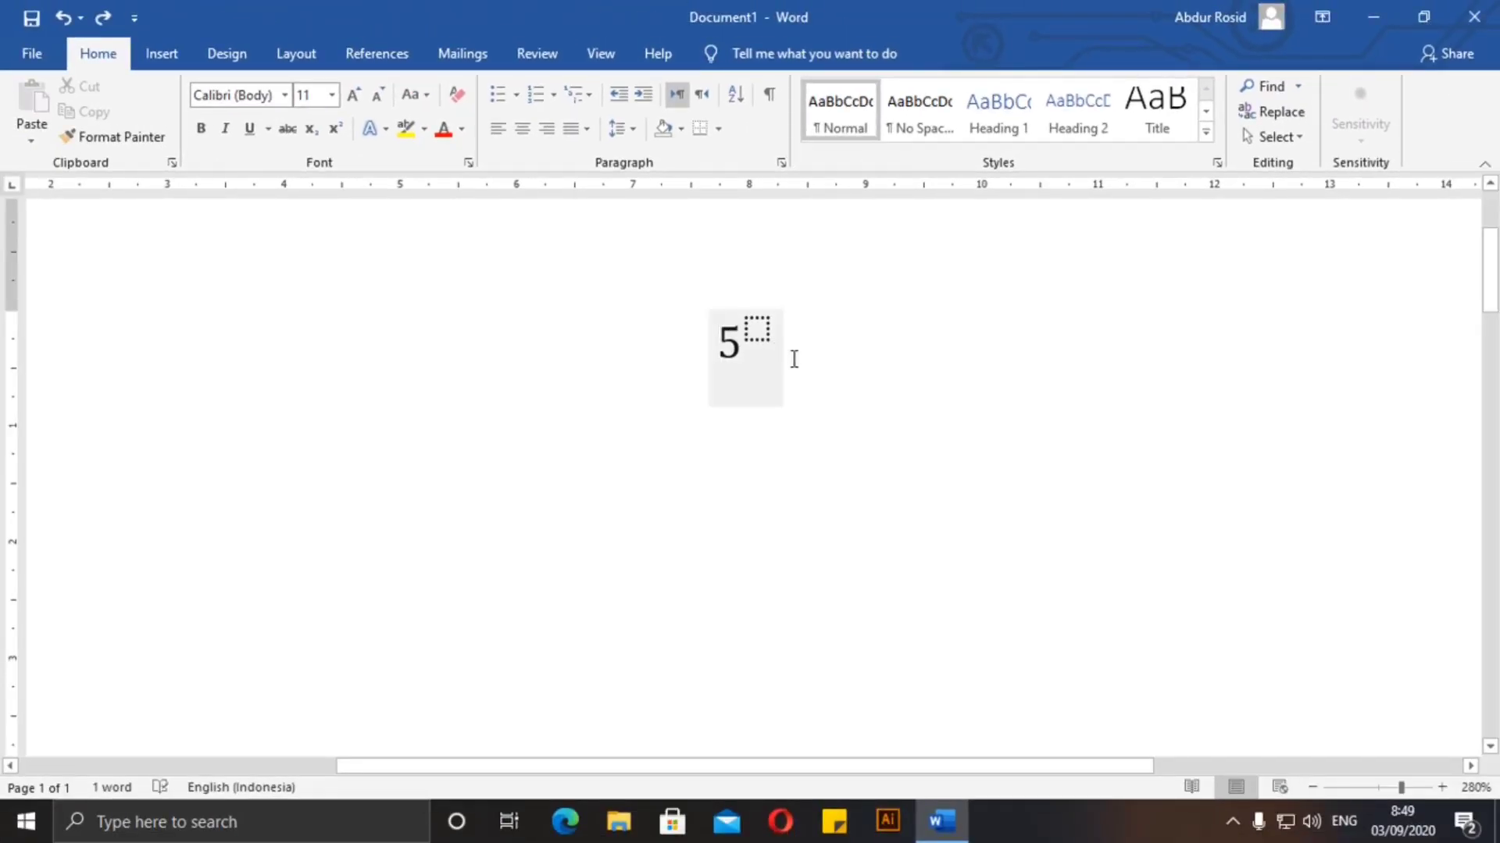
pyautogui.moveTo(801, 360); pyautogui.dragTo(680, 344)
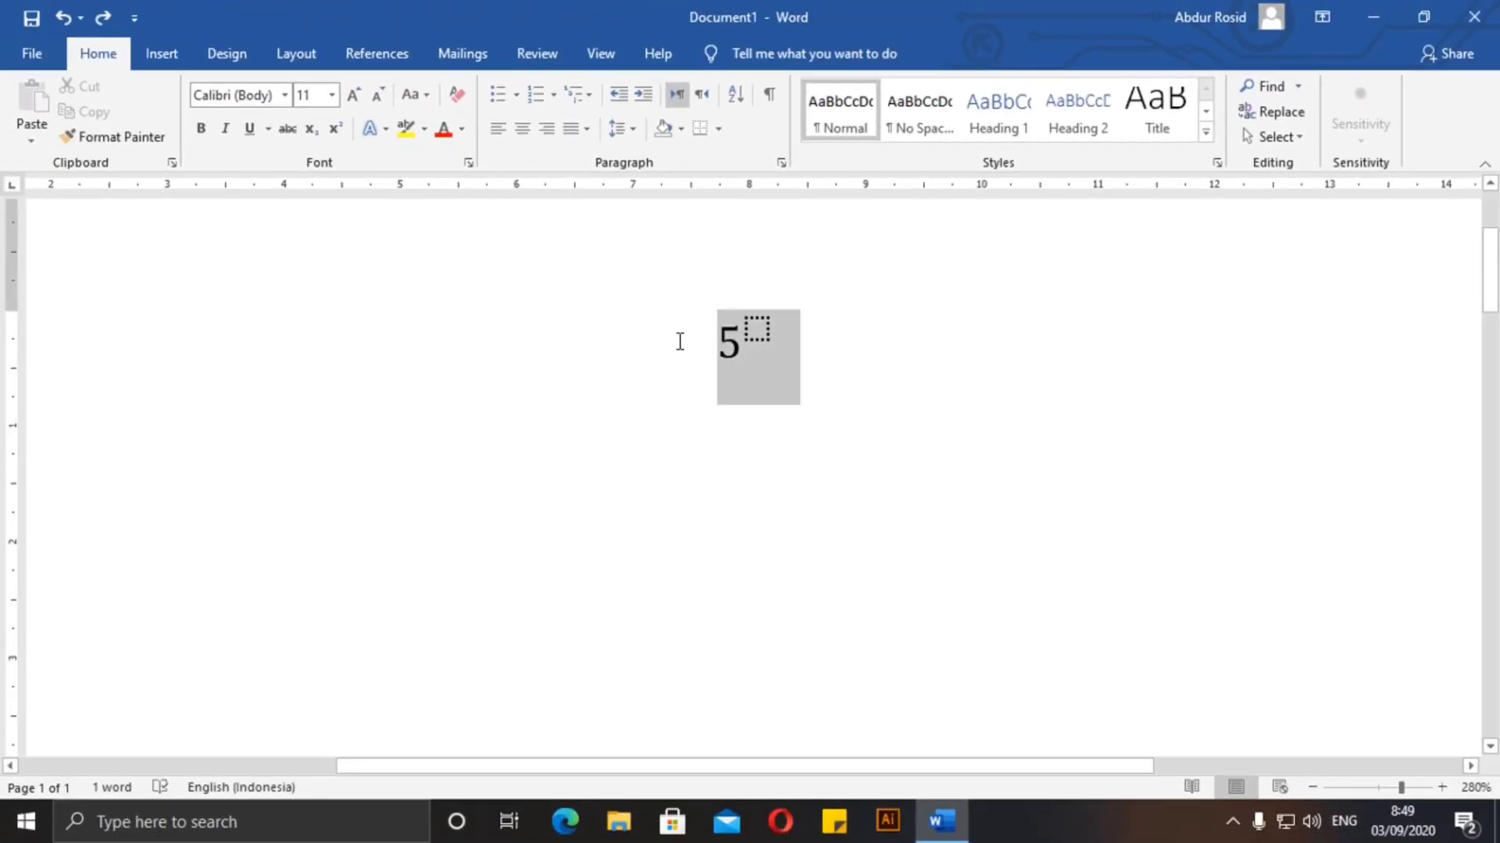
pyautogui.press('Delete')
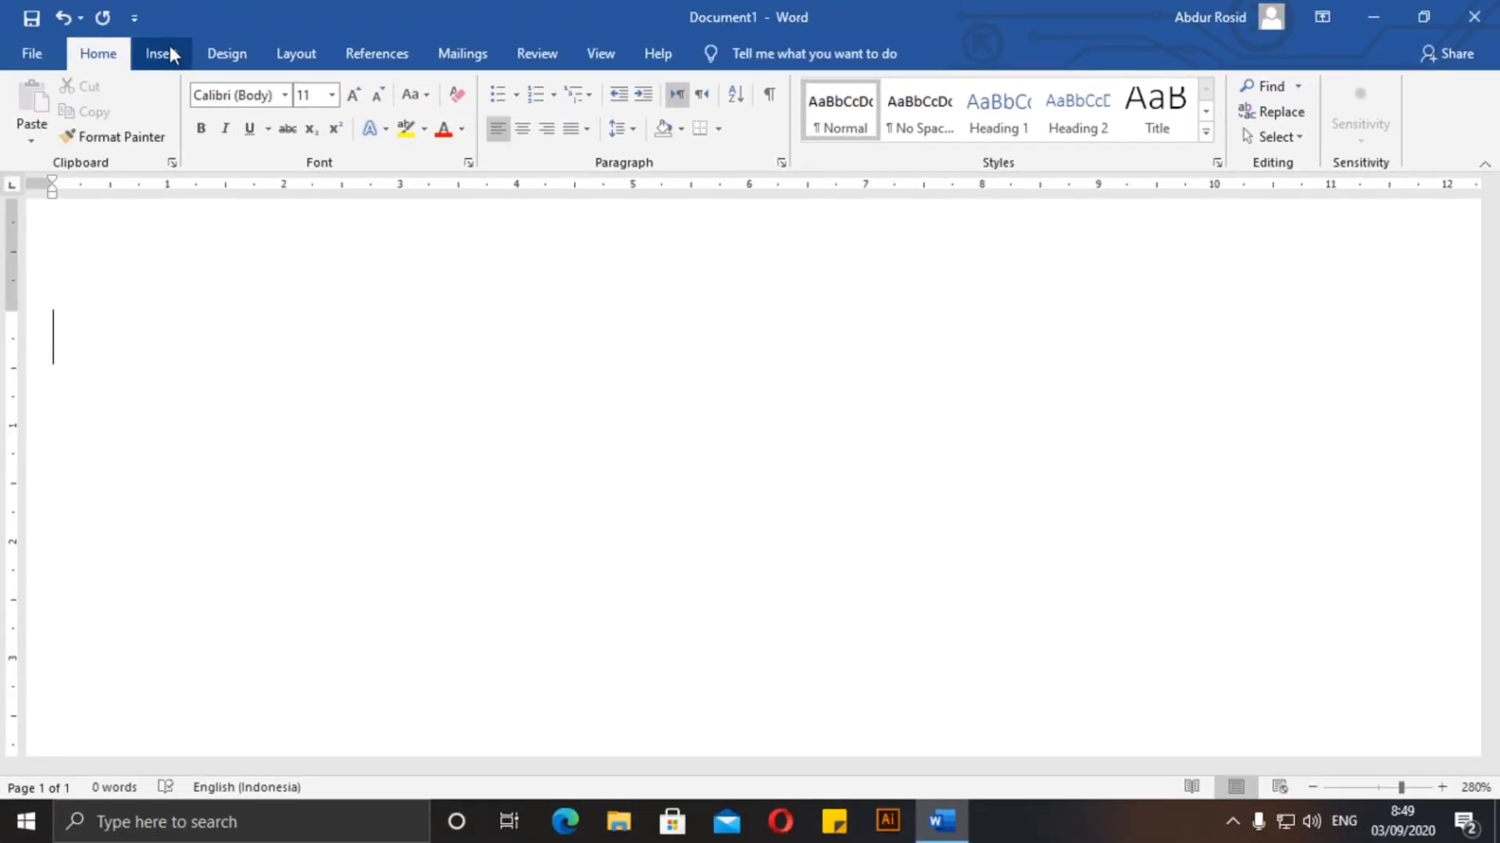
# Insert a blank equation placeholder on the page and delete it.
pyautogui.click(170, 47)
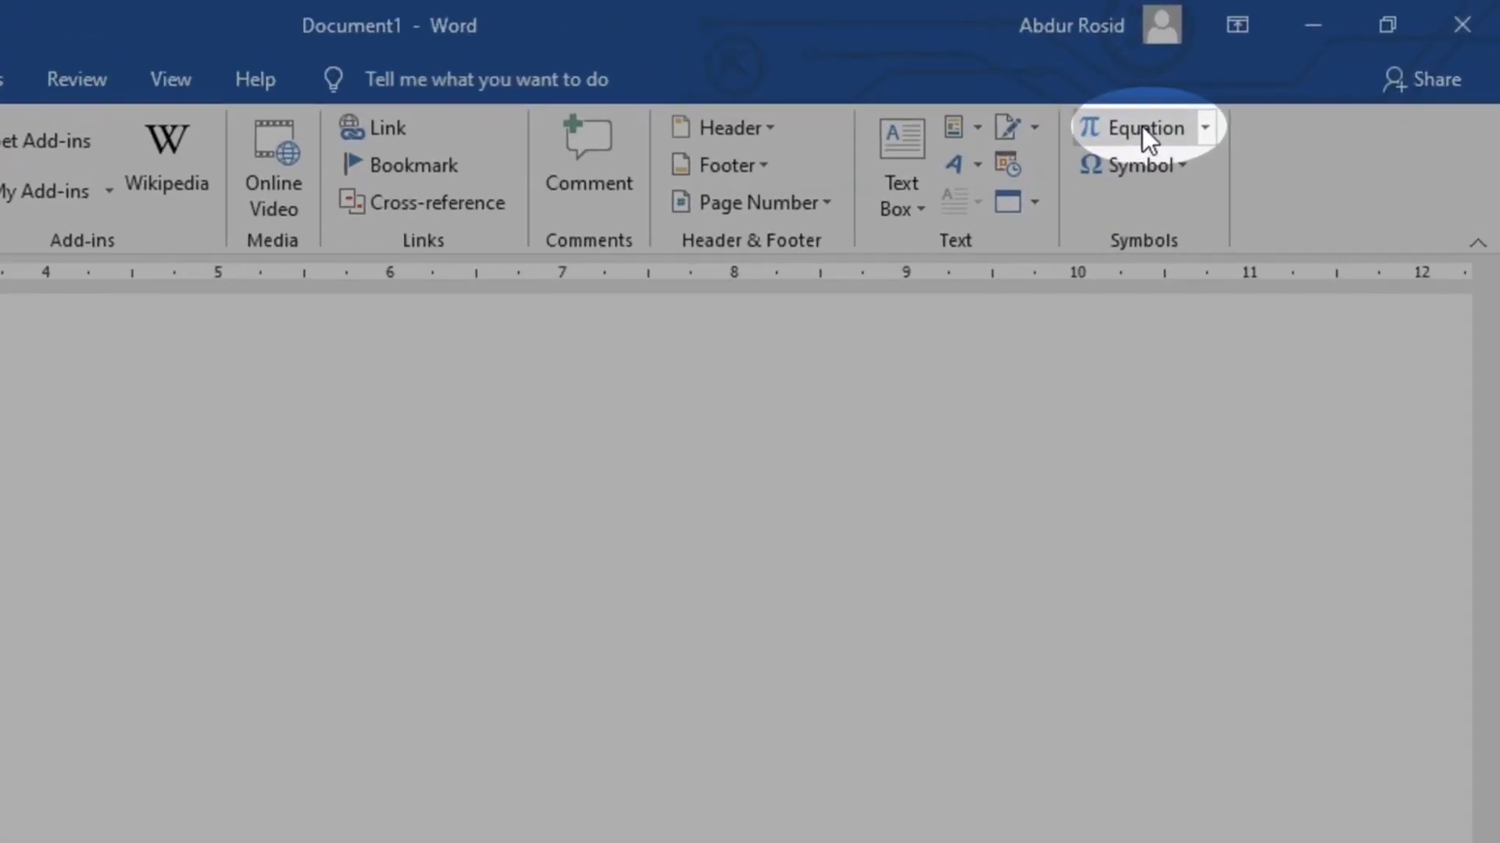
pyautogui.click(1249, 88)
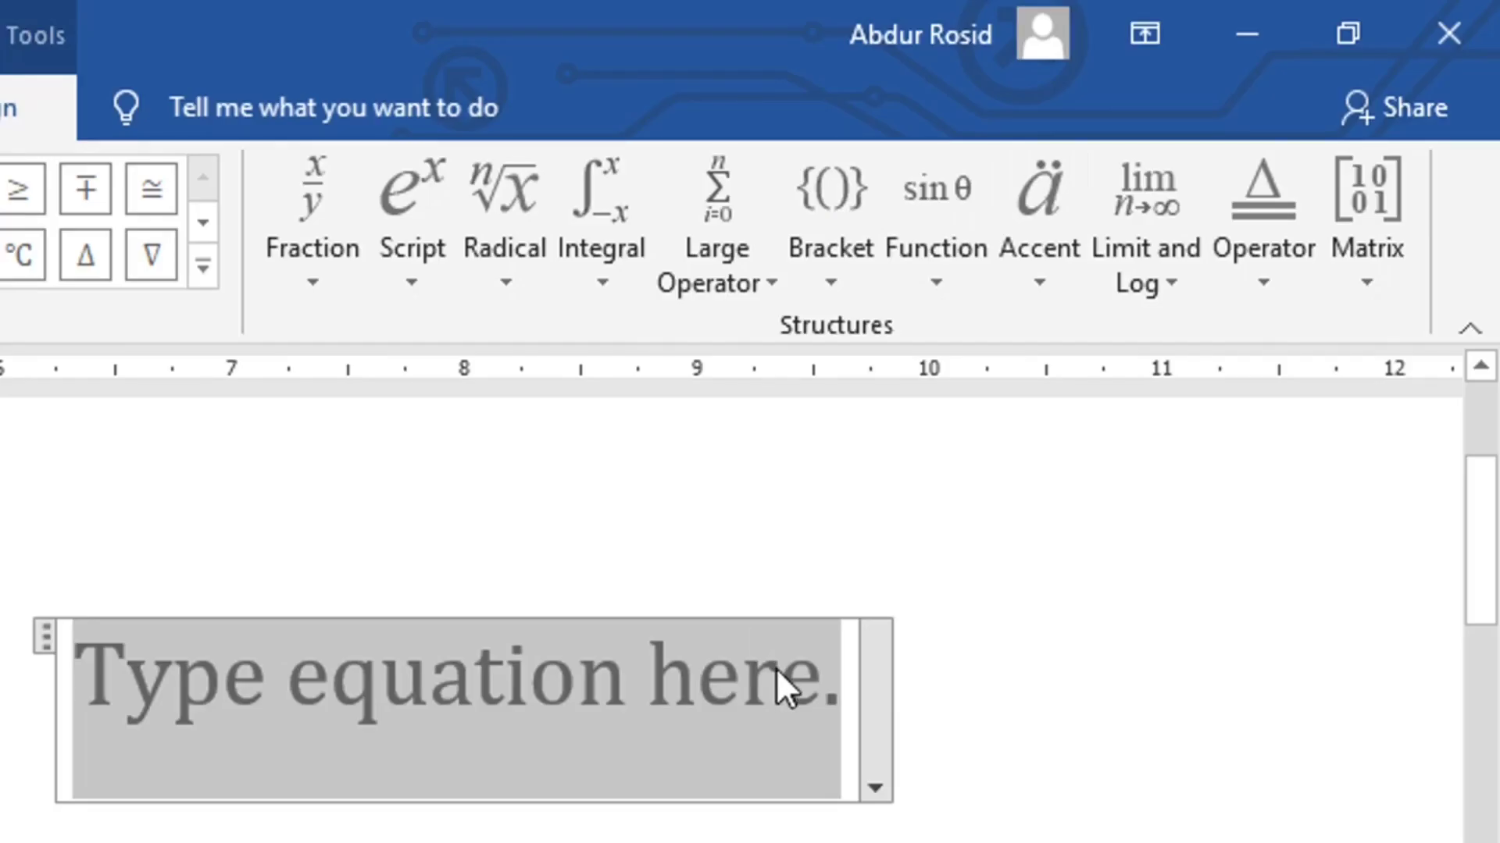
pyautogui.press('Delete')
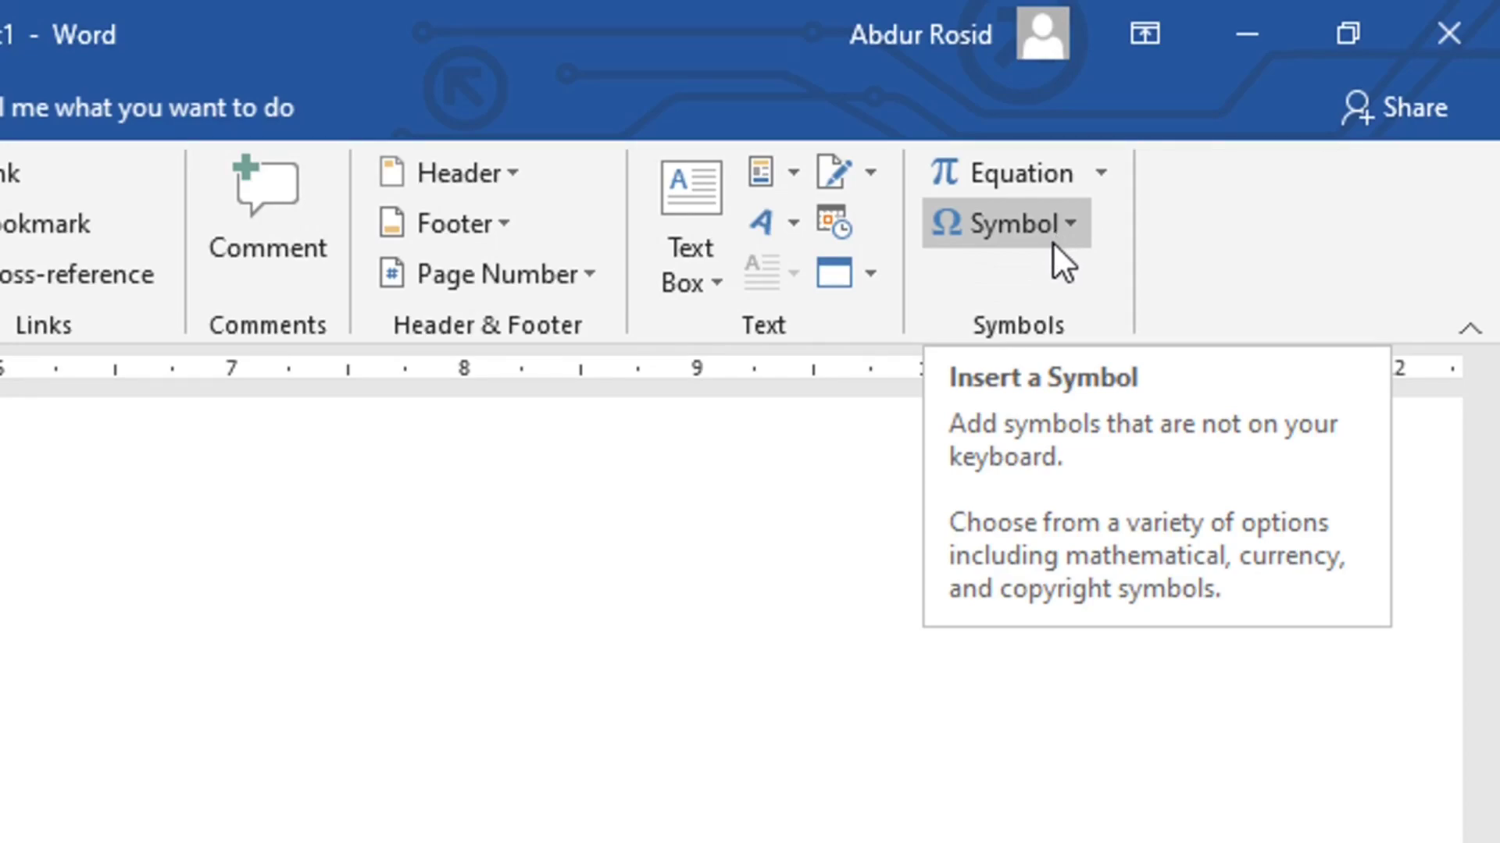
# Insert the Wingdings clock symbol with character code 183 into the empty document.
pyautogui.click(1060, 241)
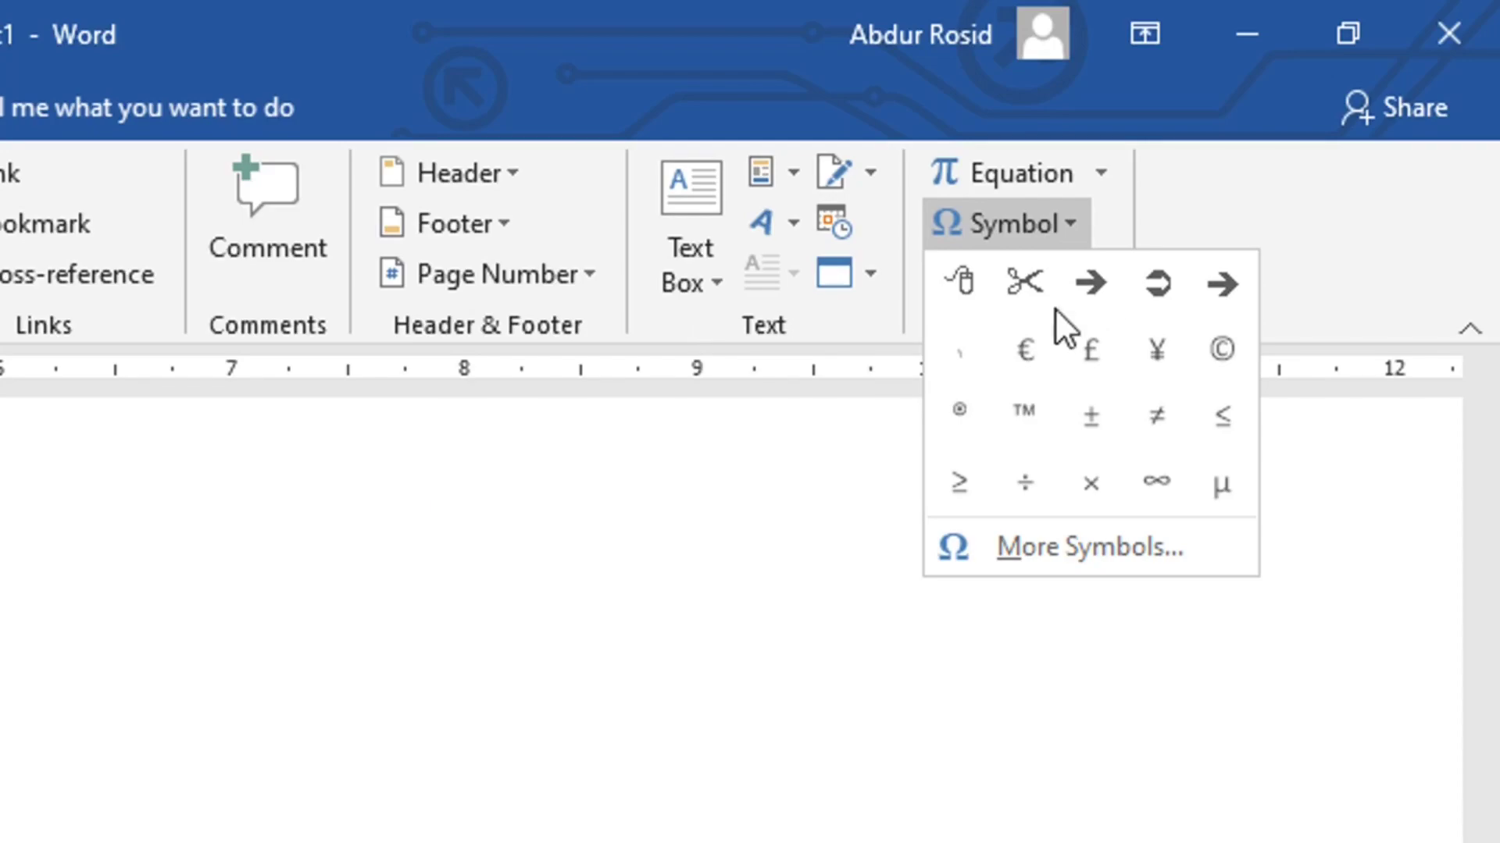
pyautogui.click(1087, 539)
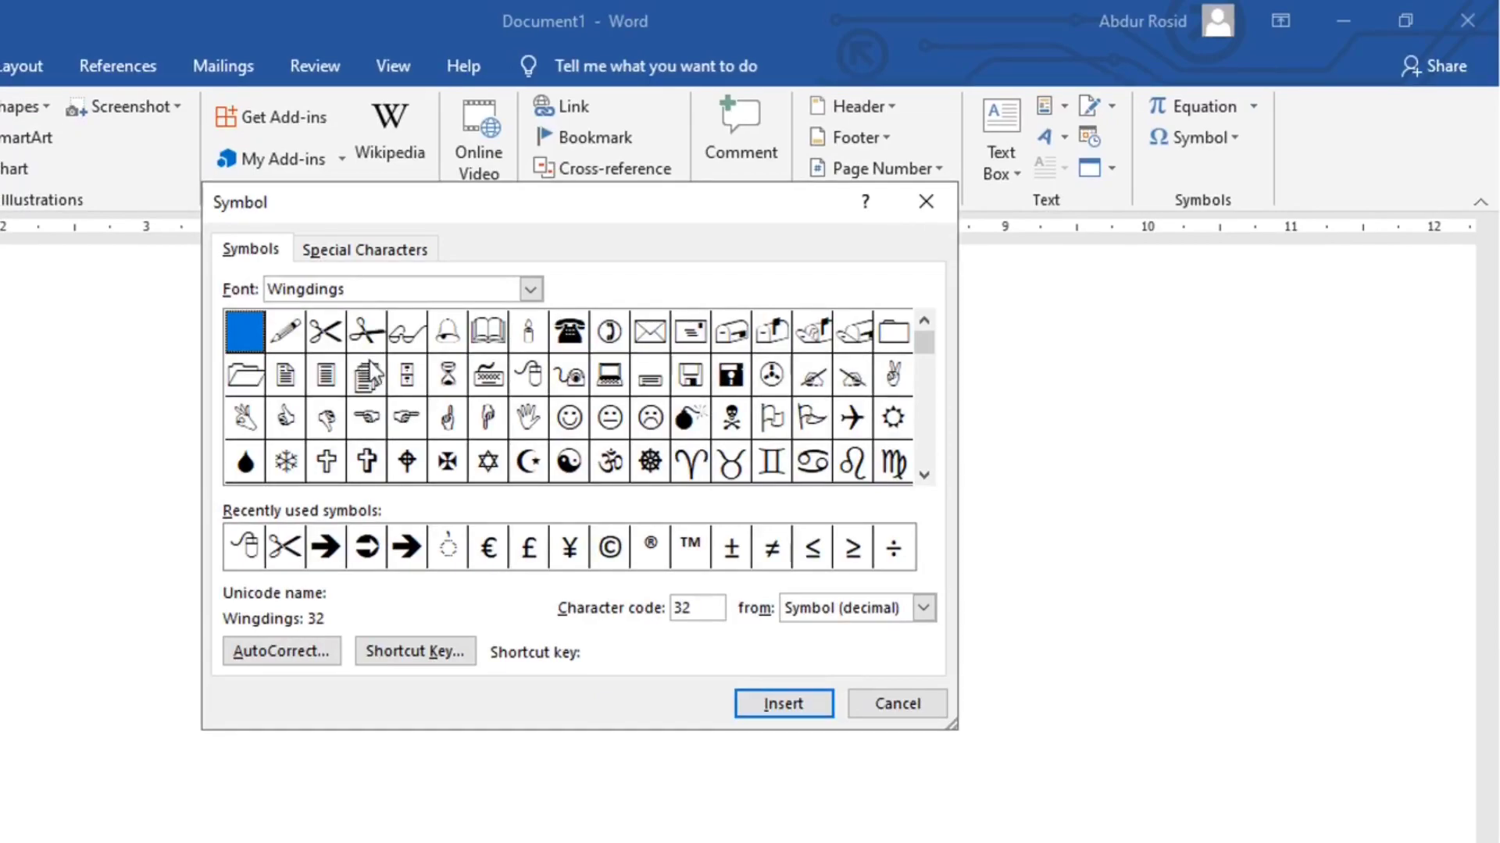
pyautogui.moveTo(925, 343); pyautogui.dragTo(872, 414)
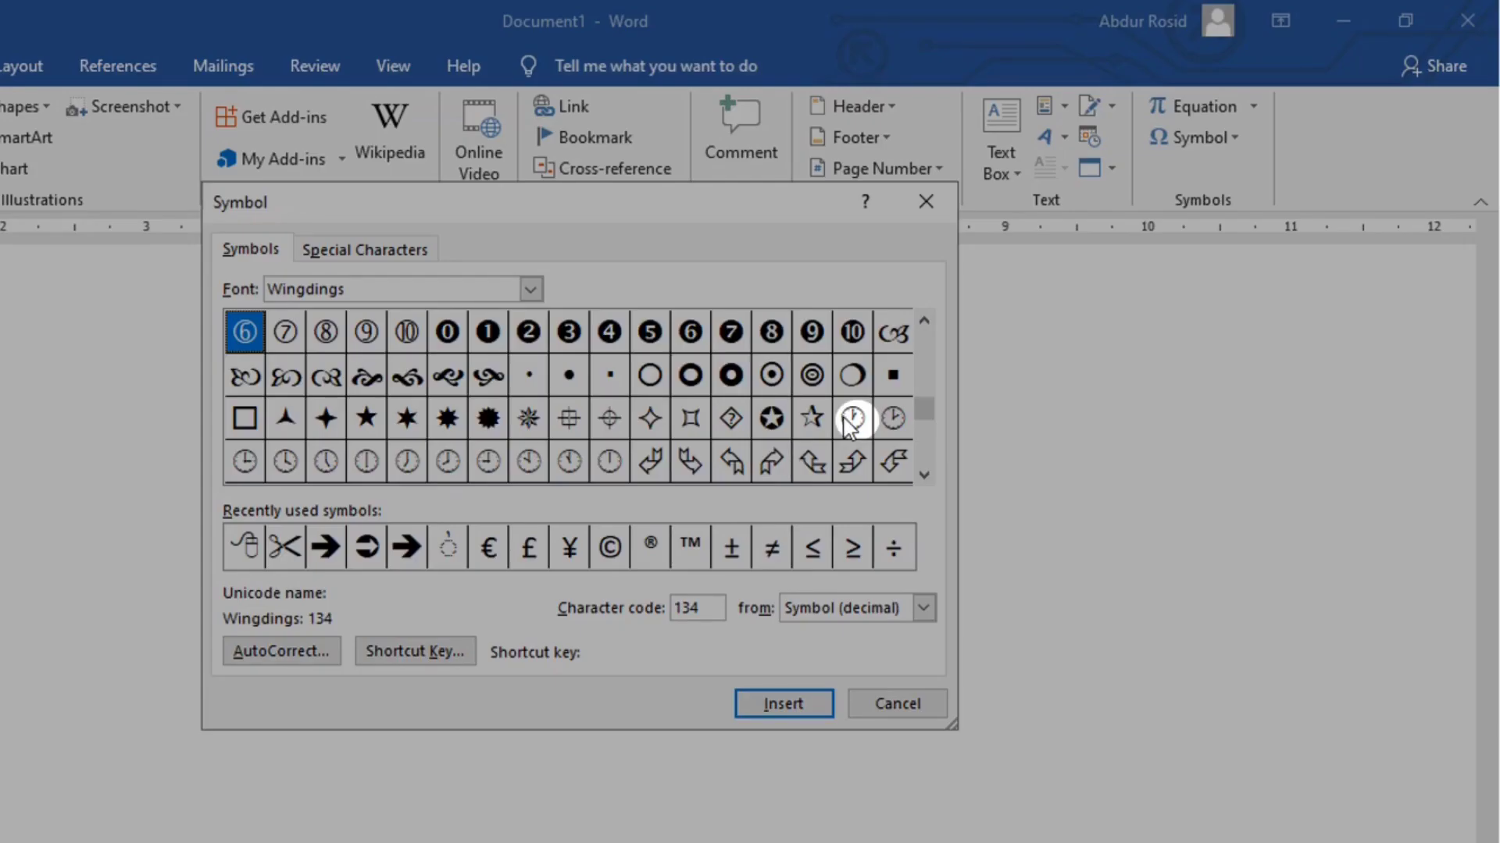
pyautogui.click(851, 422)
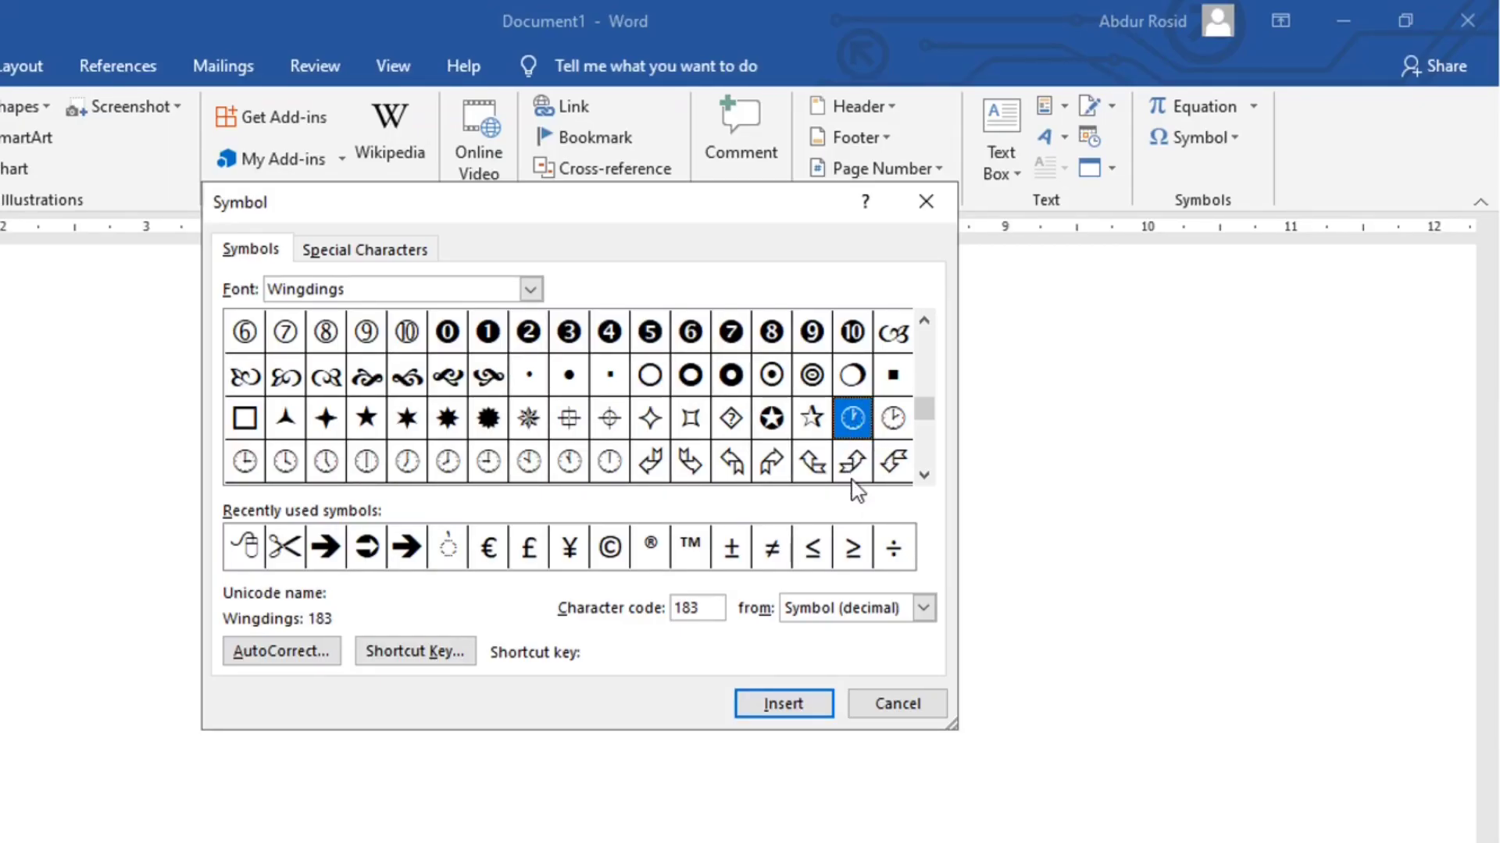
pyautogui.click(805, 707)
pyautogui.click(891, 709)
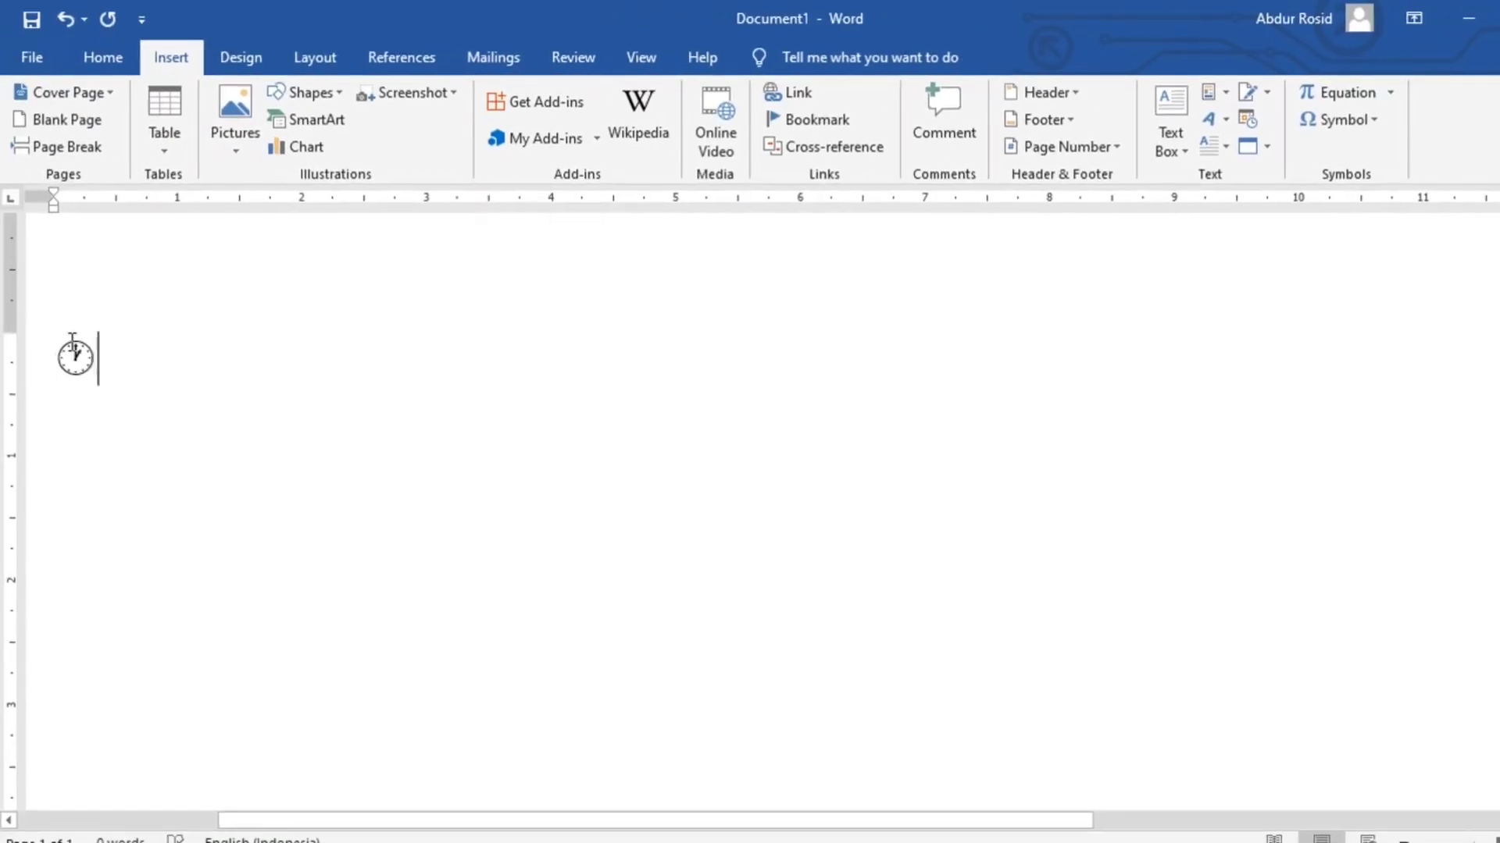
pyautogui.moveTo(125, 363)
pyautogui.mouseDown()
pyautogui.moveTo(59, 355)
pyautogui.moveTo(100, 353)
pyautogui.mouseUp()
pyautogui.click(108, 361)
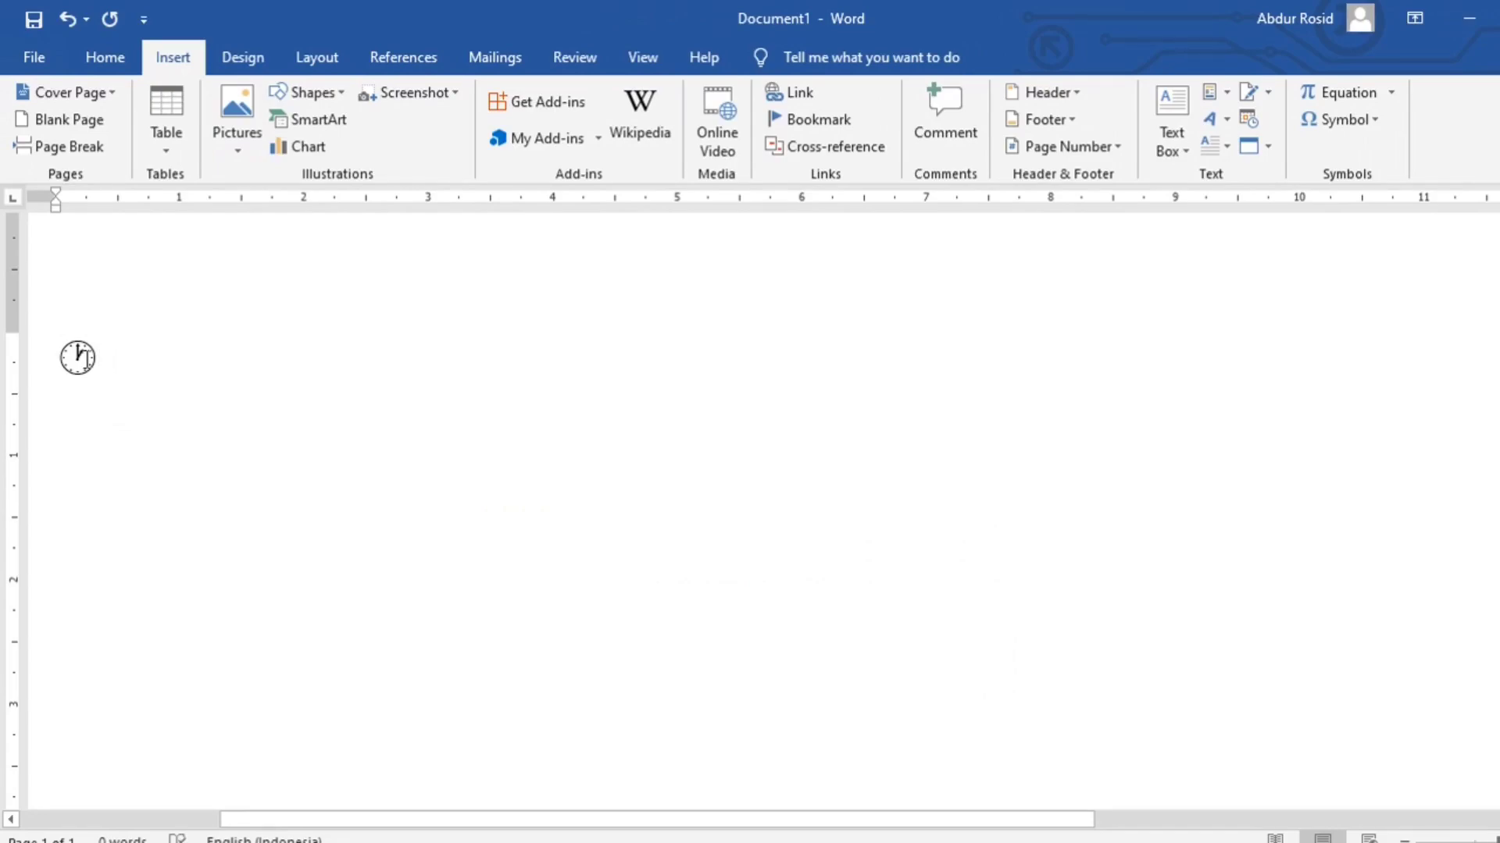